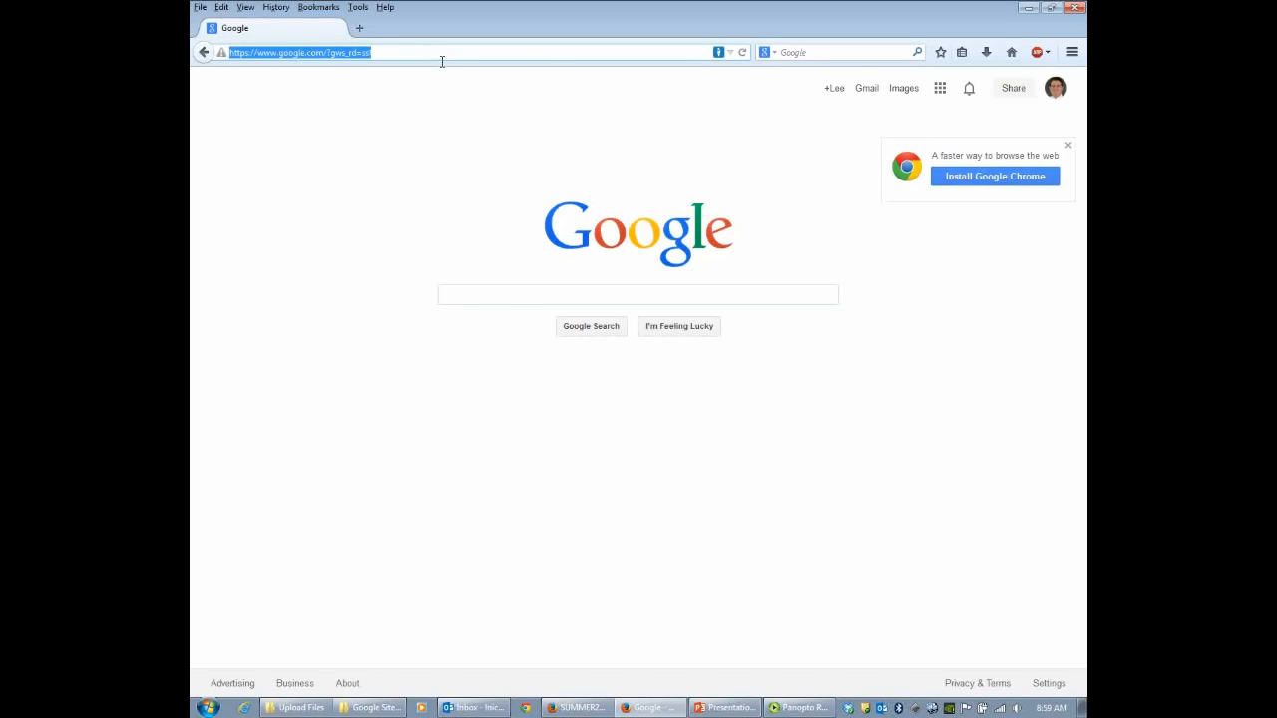
Open the Google Sites dashboard at sites.google.com
text(sites.)
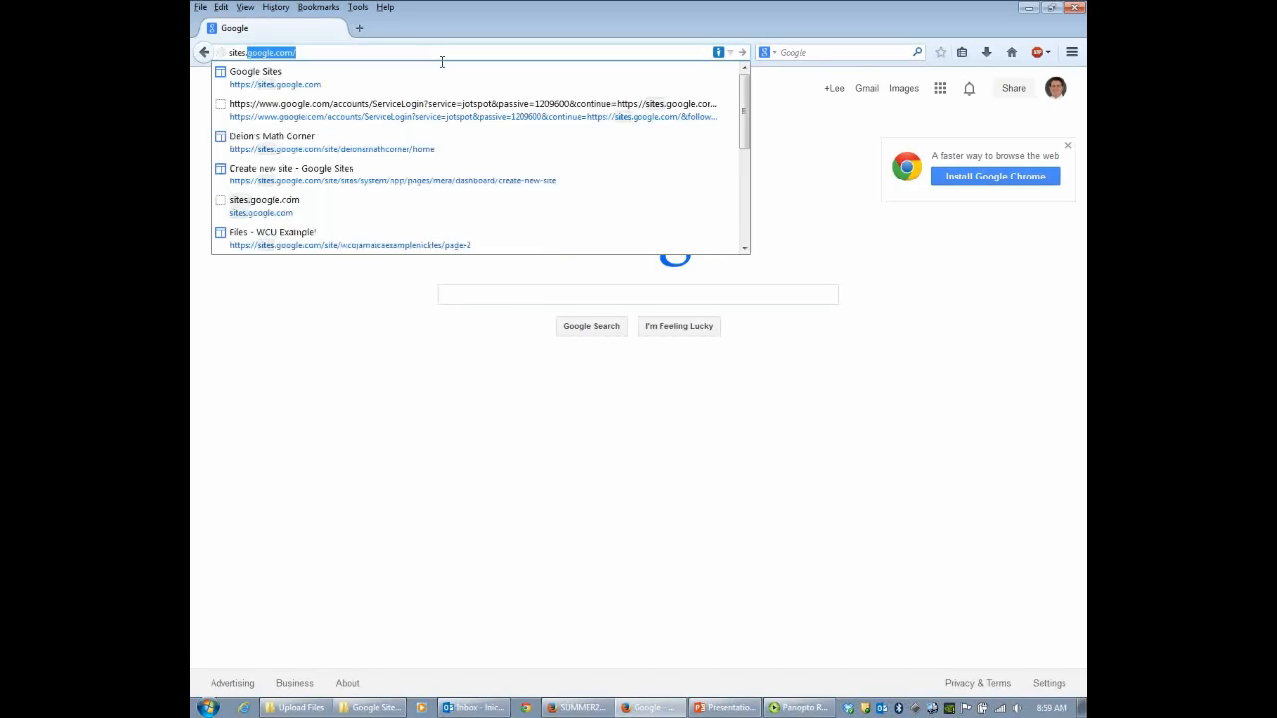
text(google.com)
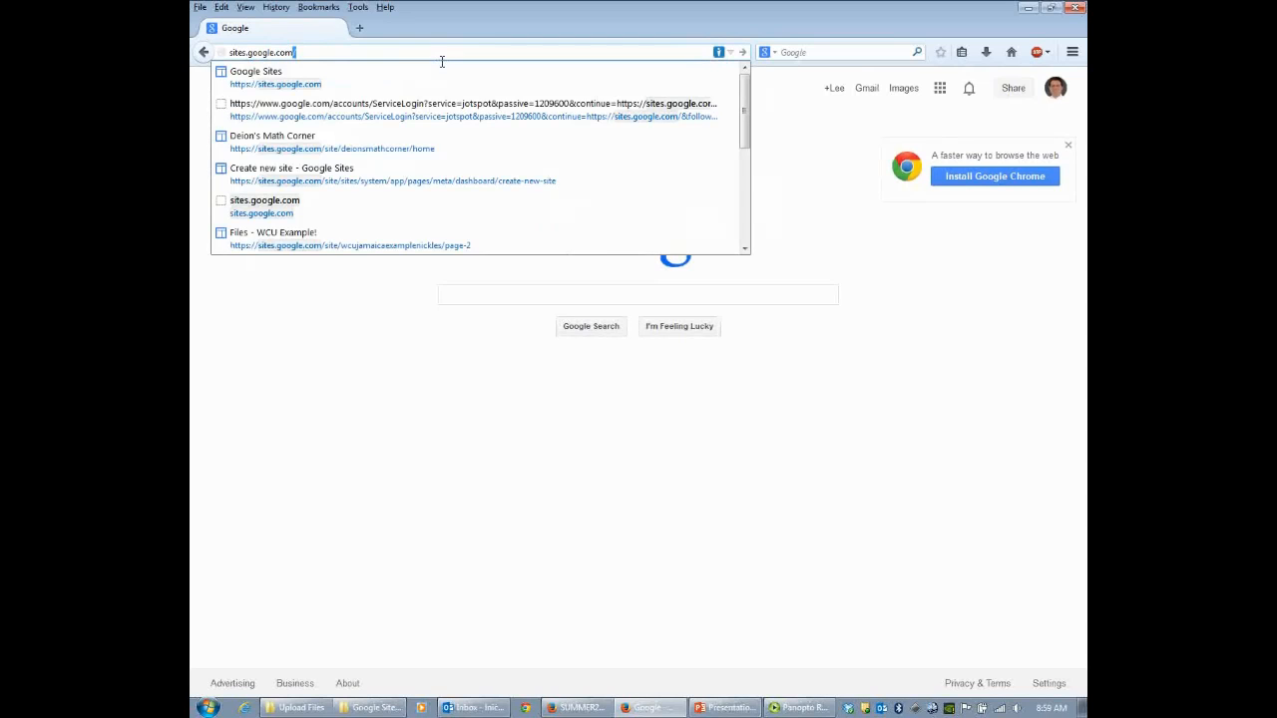
key(Return)
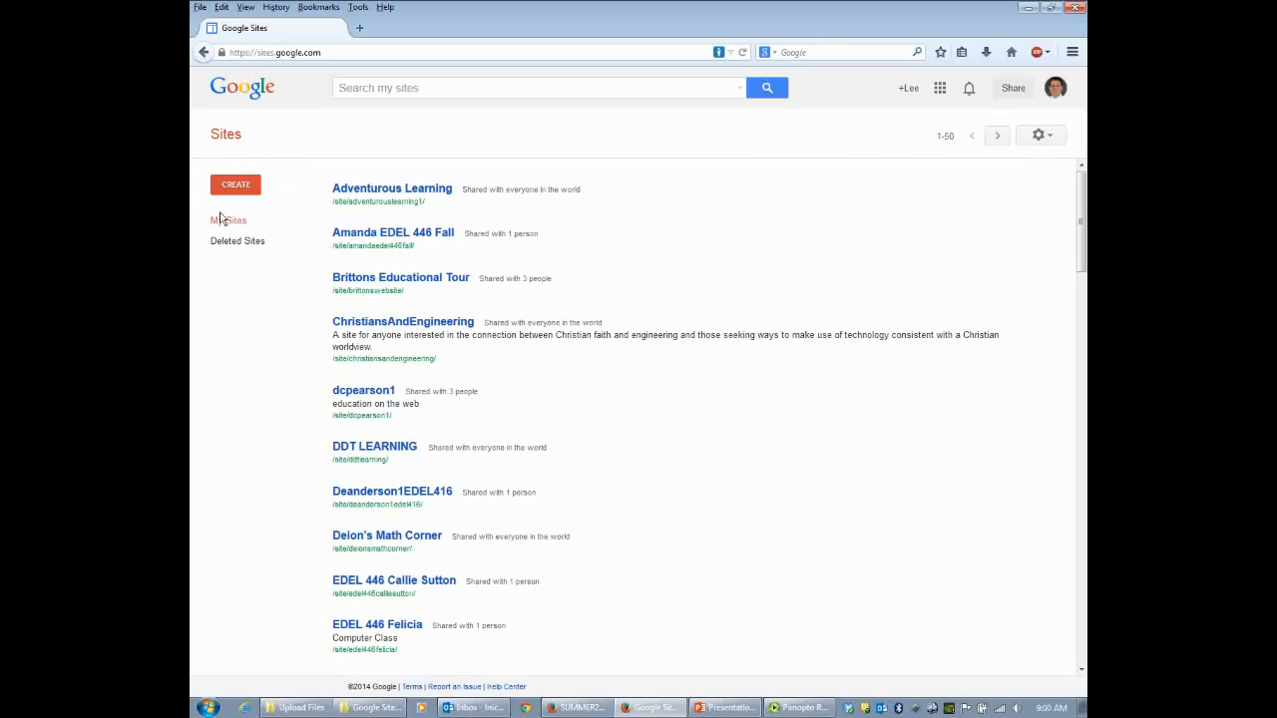
Start a new site from the blank template and name it with the teacher's title and surname followed by "Classroom"
click(244, 191)
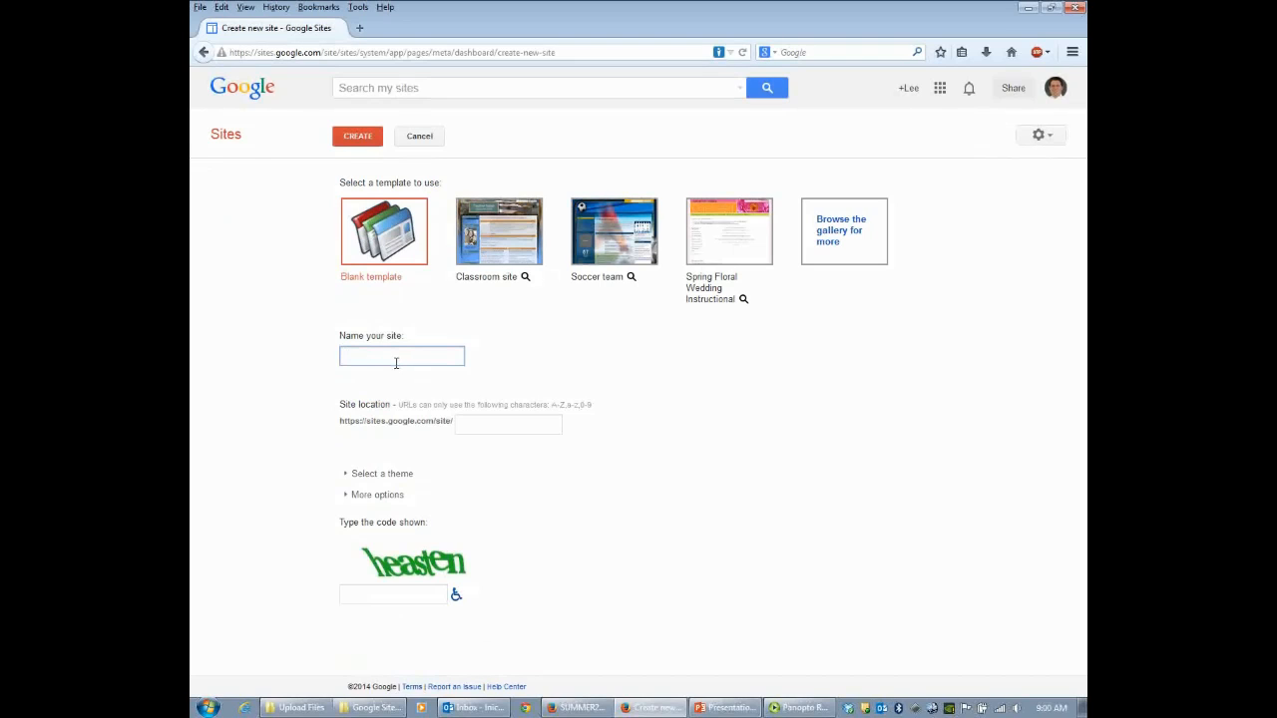
text(CU Example)
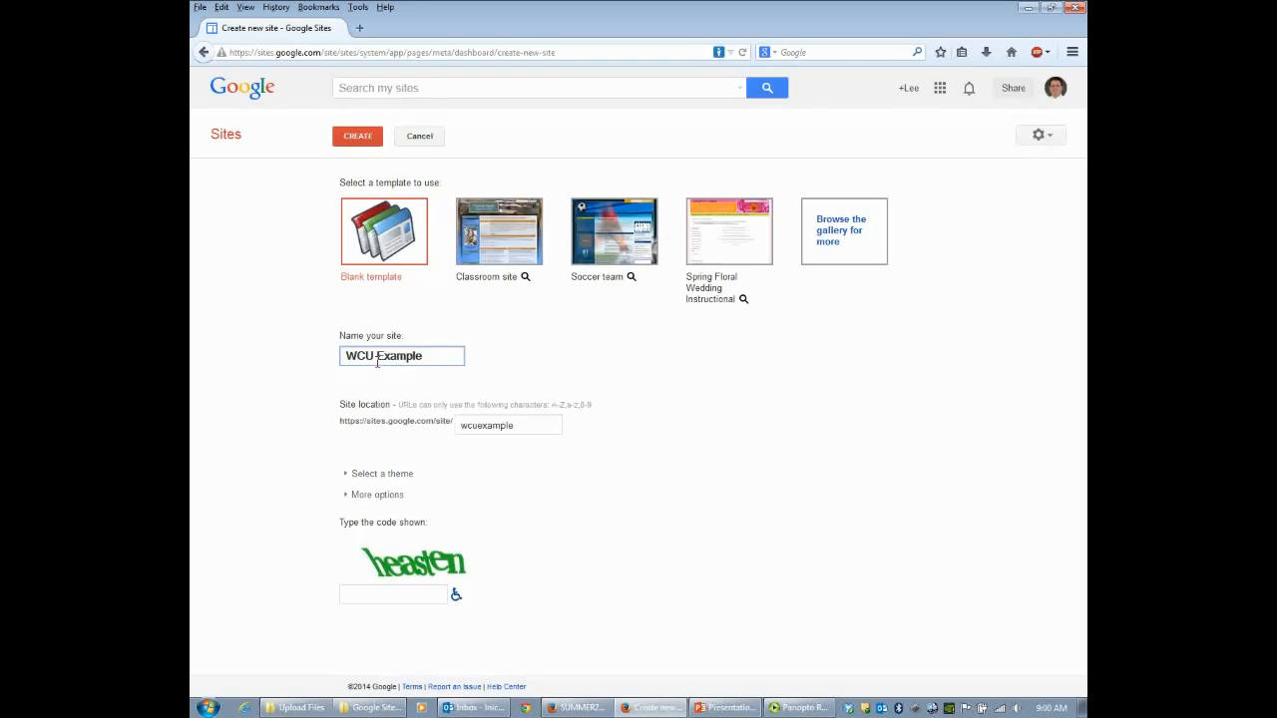
drag(484, 373, 225, 366)
drag(426, 356, 217, 363)
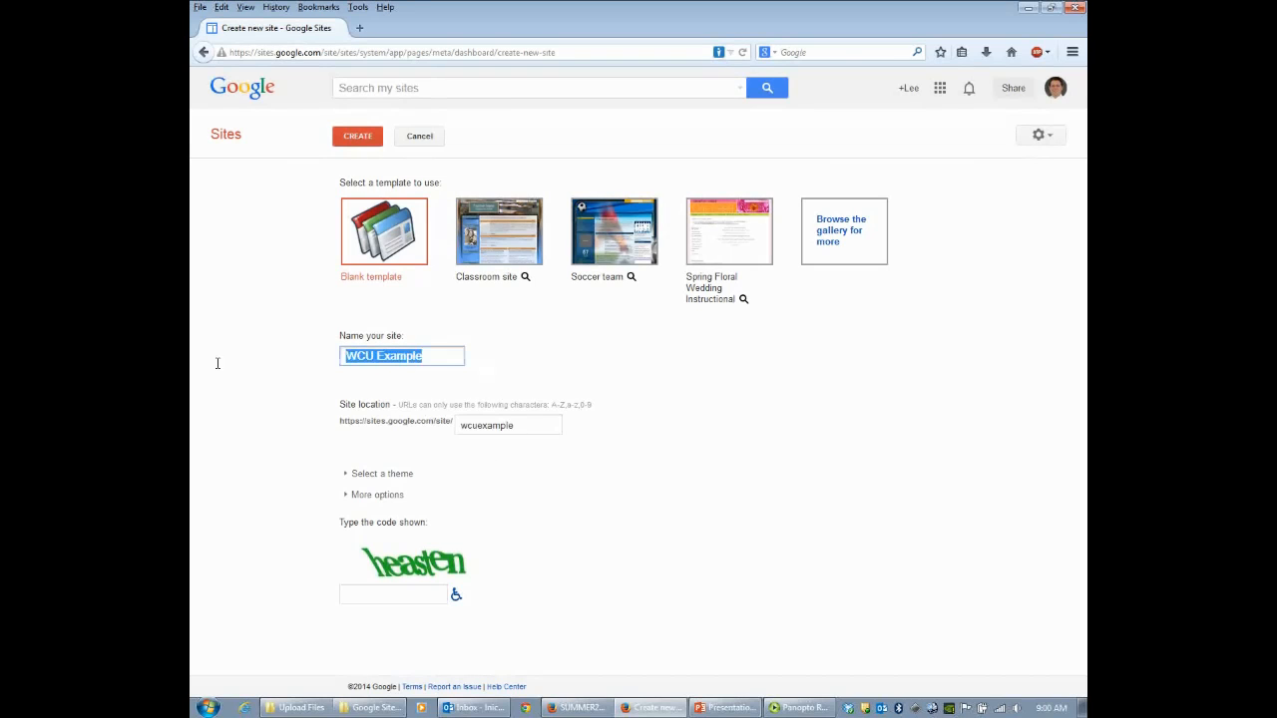
text(Niu)
key(BackSpace)
text(Dr.)
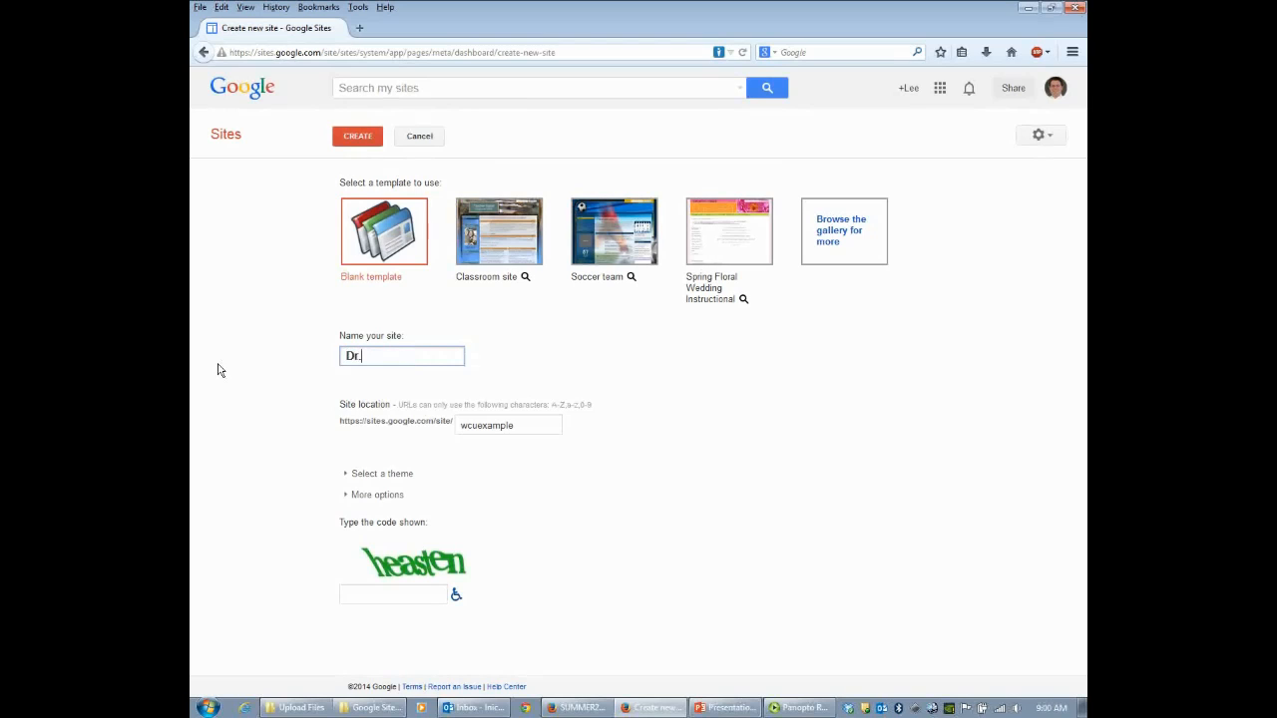
text( Nickles Classropo)
key(BackSpace)
text(om)
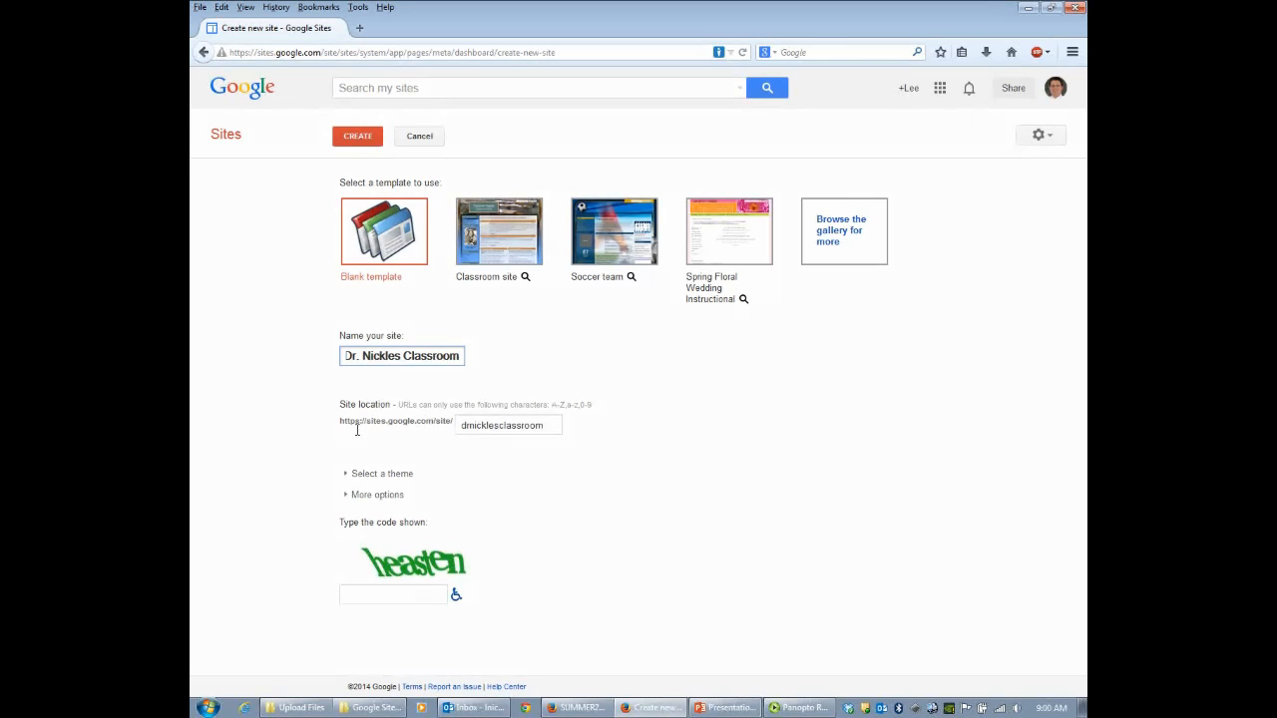
Replace the suggested site location with "wcuexamplejamaica" followed by the owner's surname and 43098
drag(340, 427, 458, 431)
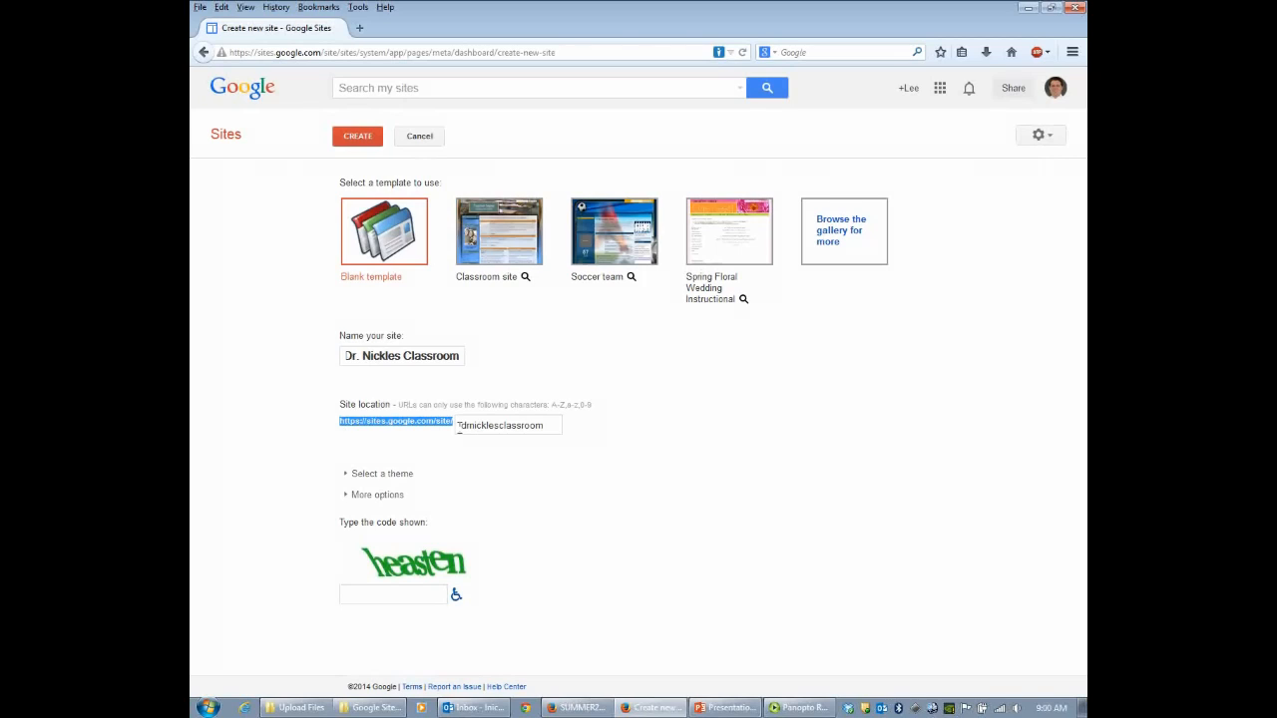
click(562, 429)
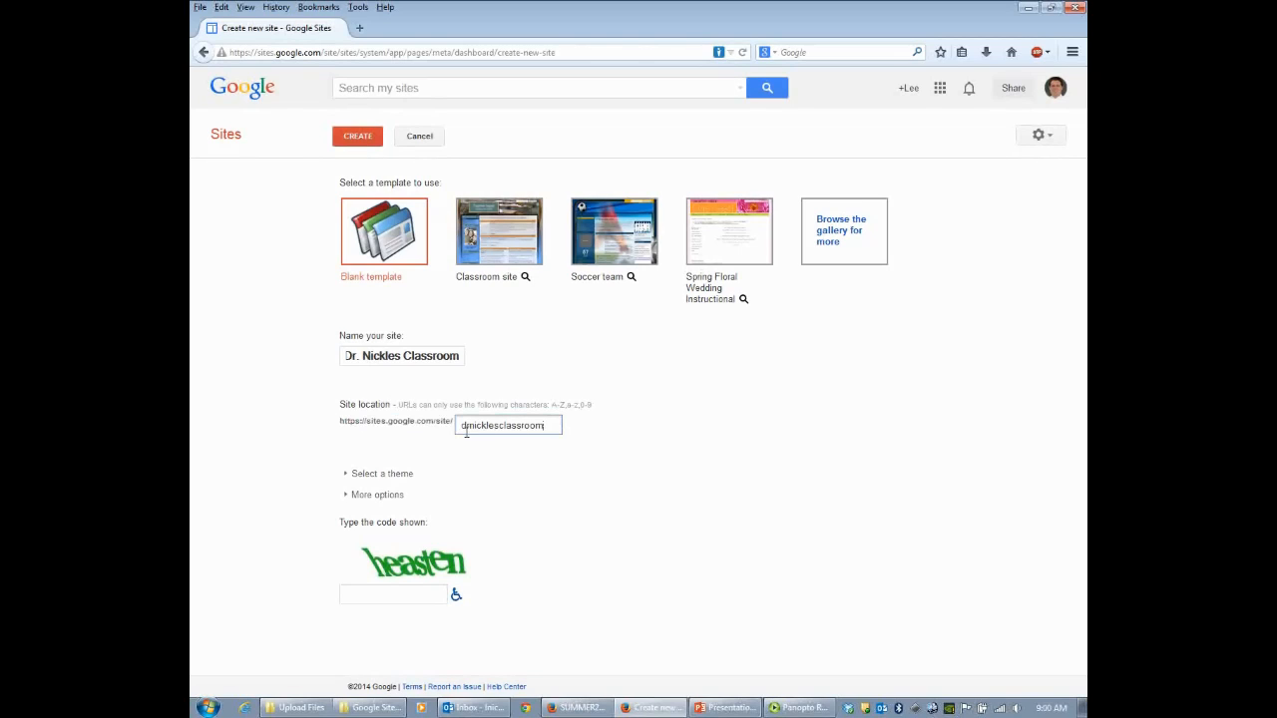
drag(562, 430, 458, 431)
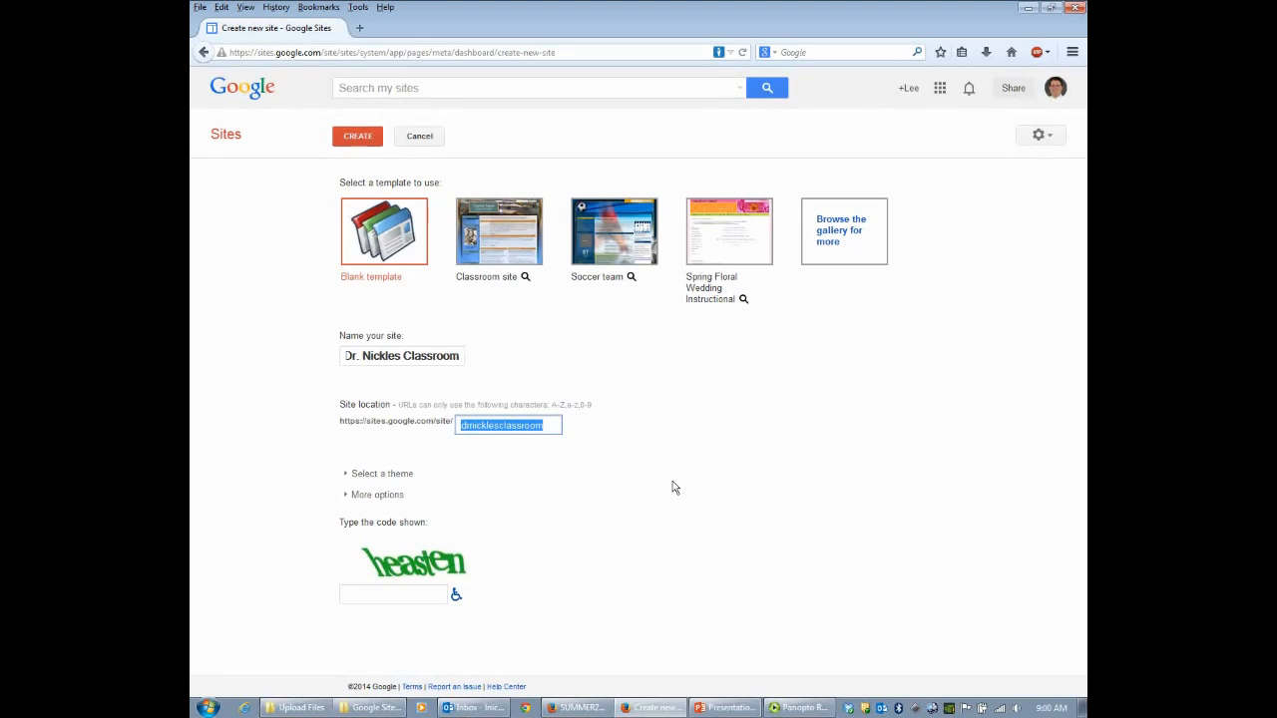
text(wcuexamp)
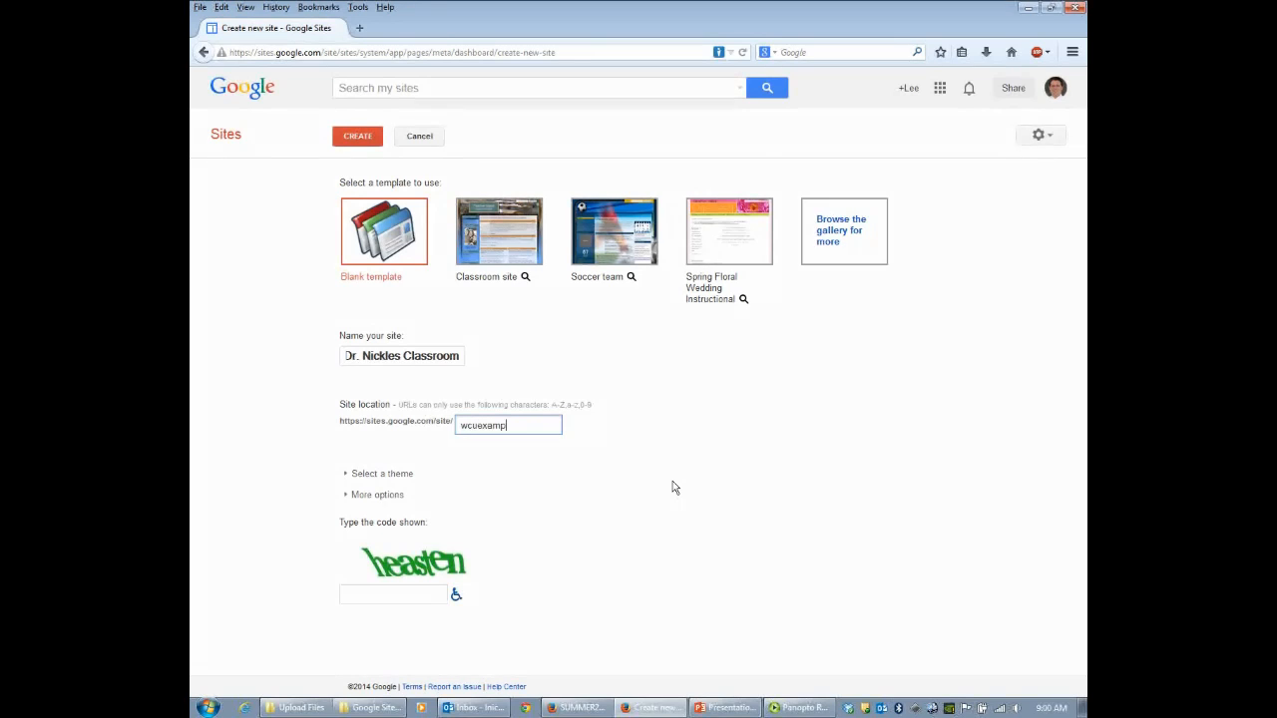
text(lejamaicanickles)
text(43098)
mouse_move(539, 431)
mouse_down()
mouse_move(457, 429)
mouse_move(566, 432)
mouse_move(518, 434)
mouse_up()
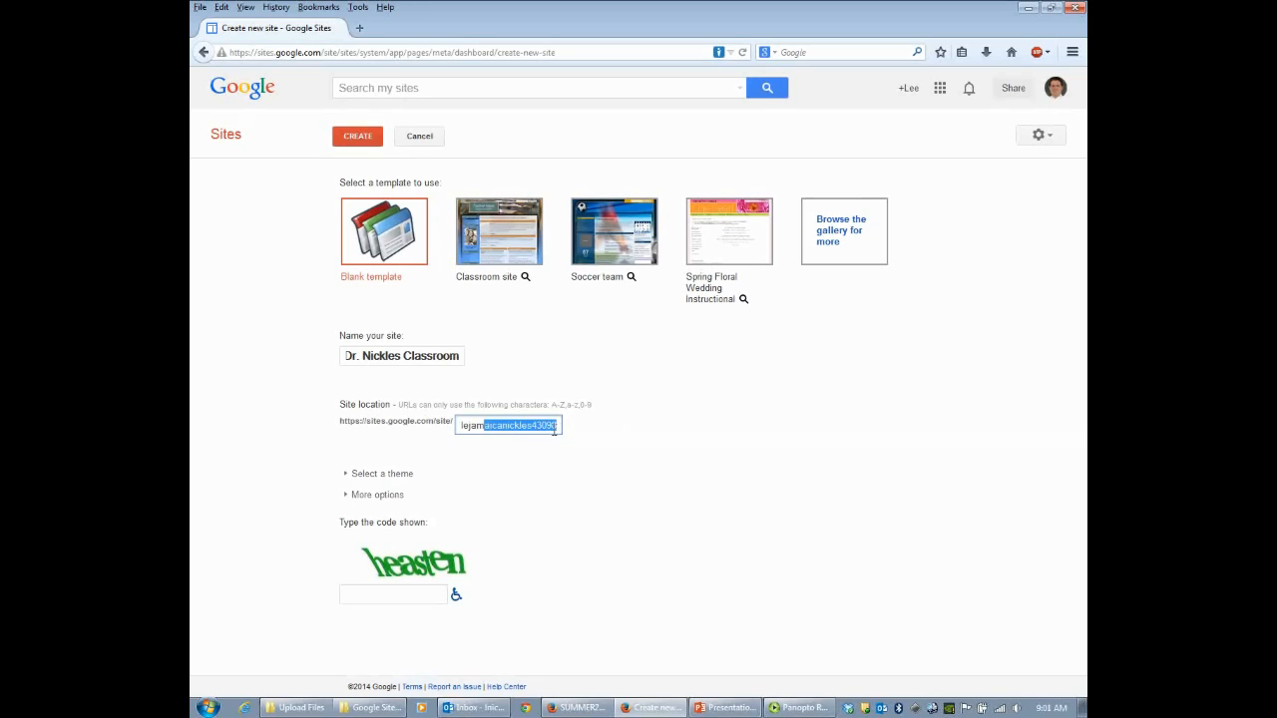
click(565, 431)
Choose the Iceberg theme for the new site
click(396, 595)
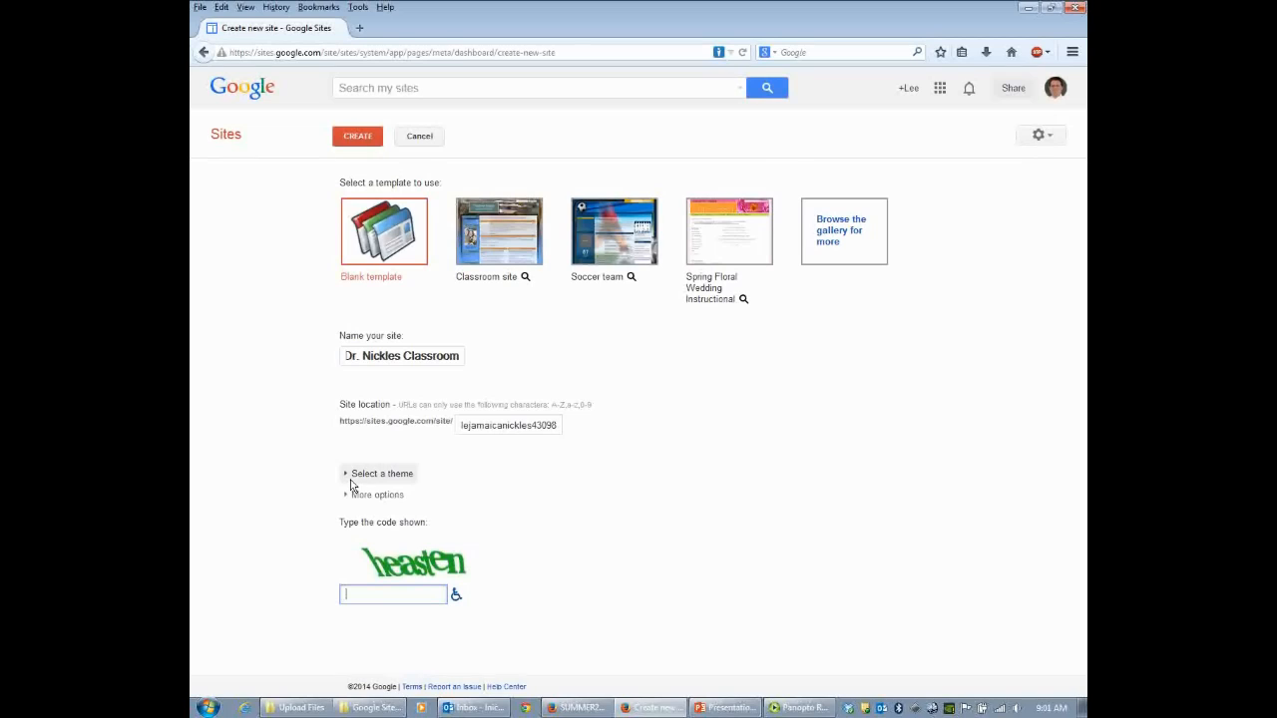
click(352, 485)
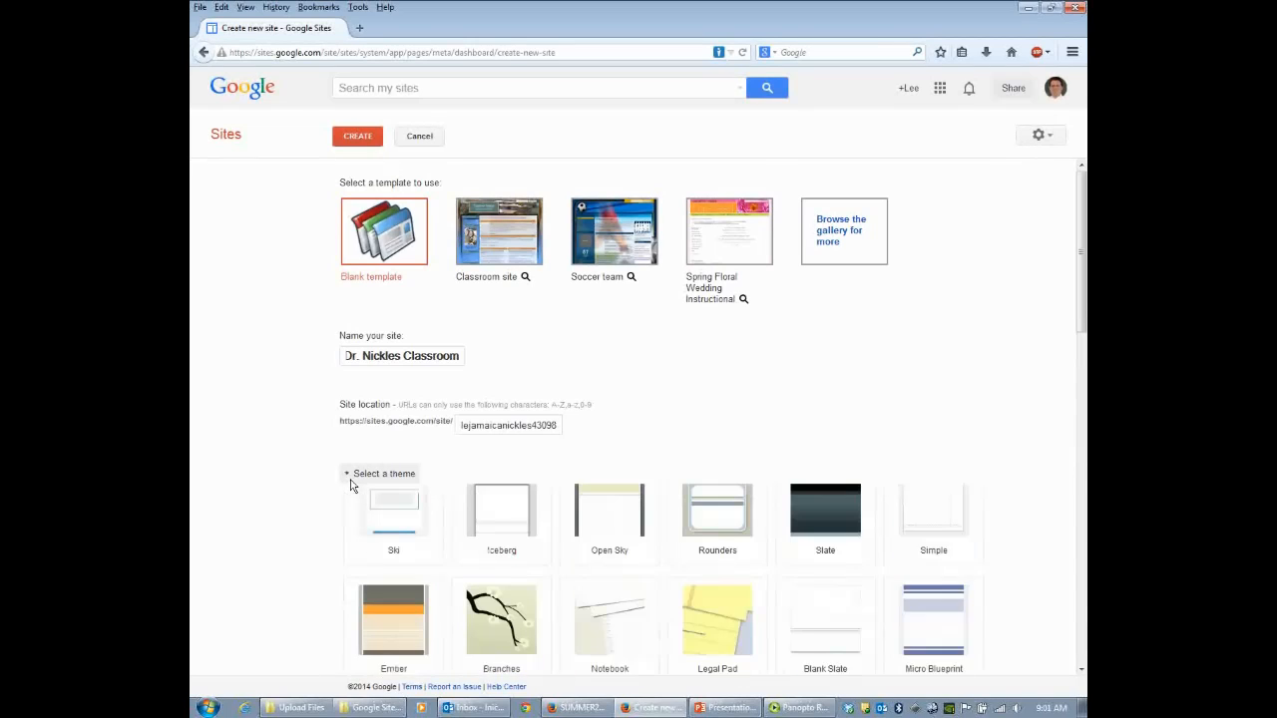
click(502, 564)
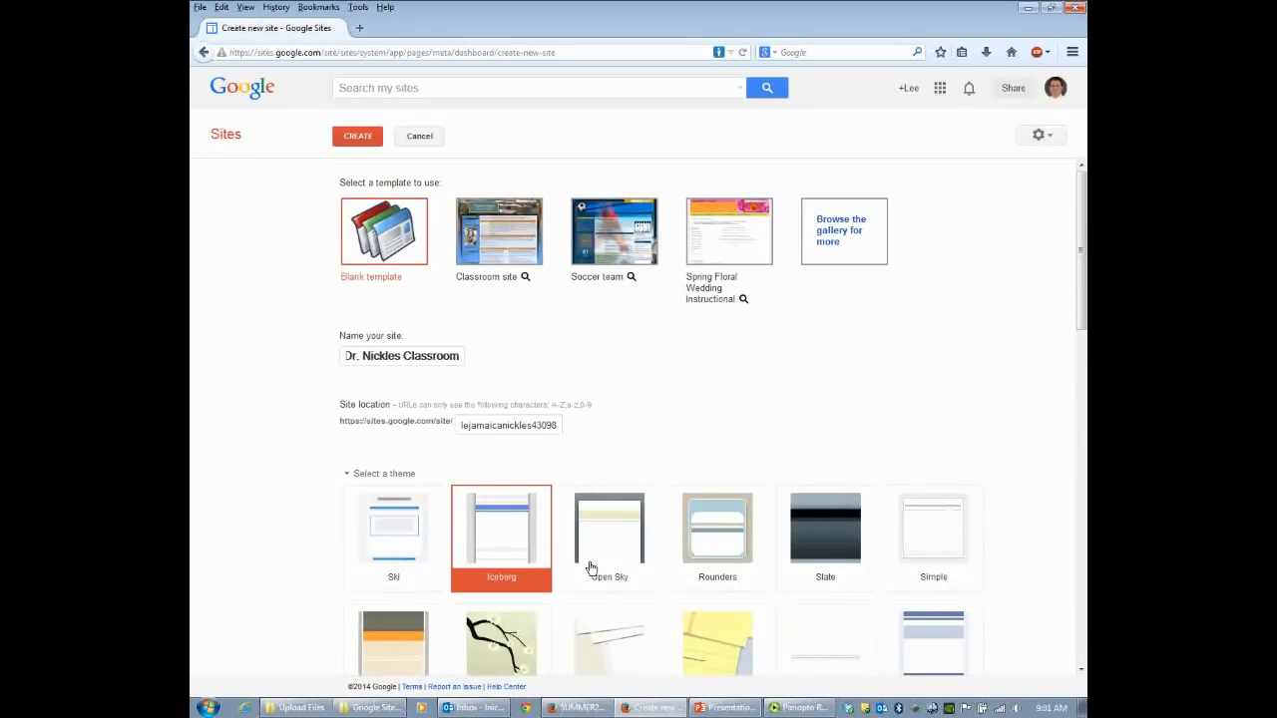
Enter the verification code shown in the image and create the site
drag(1080, 299, 1080, 628)
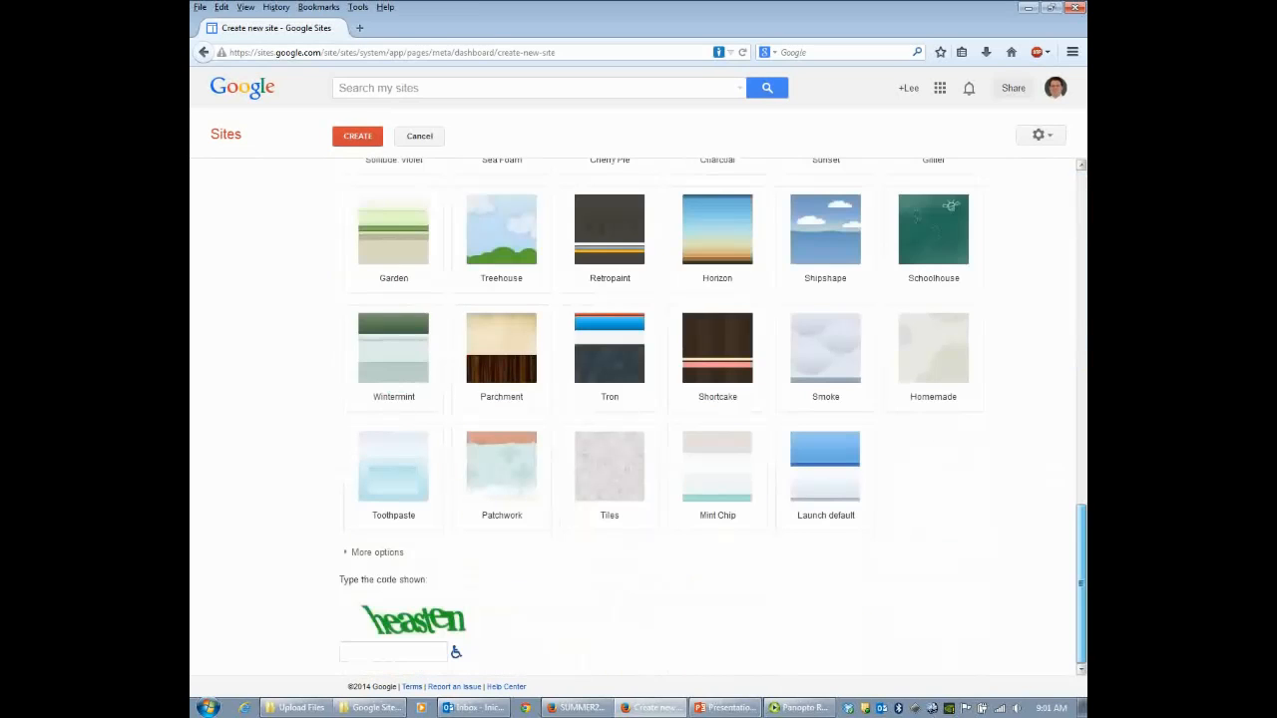
click(385, 651)
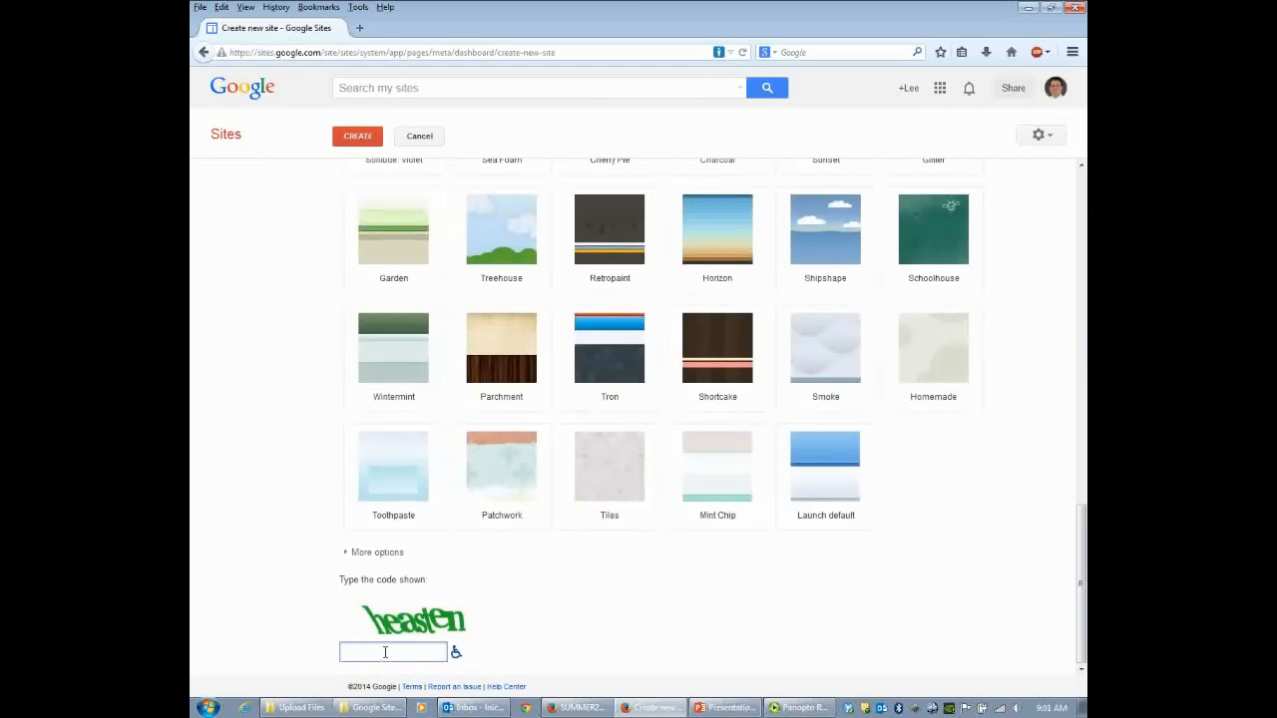
text(heasten)
click(353, 141)
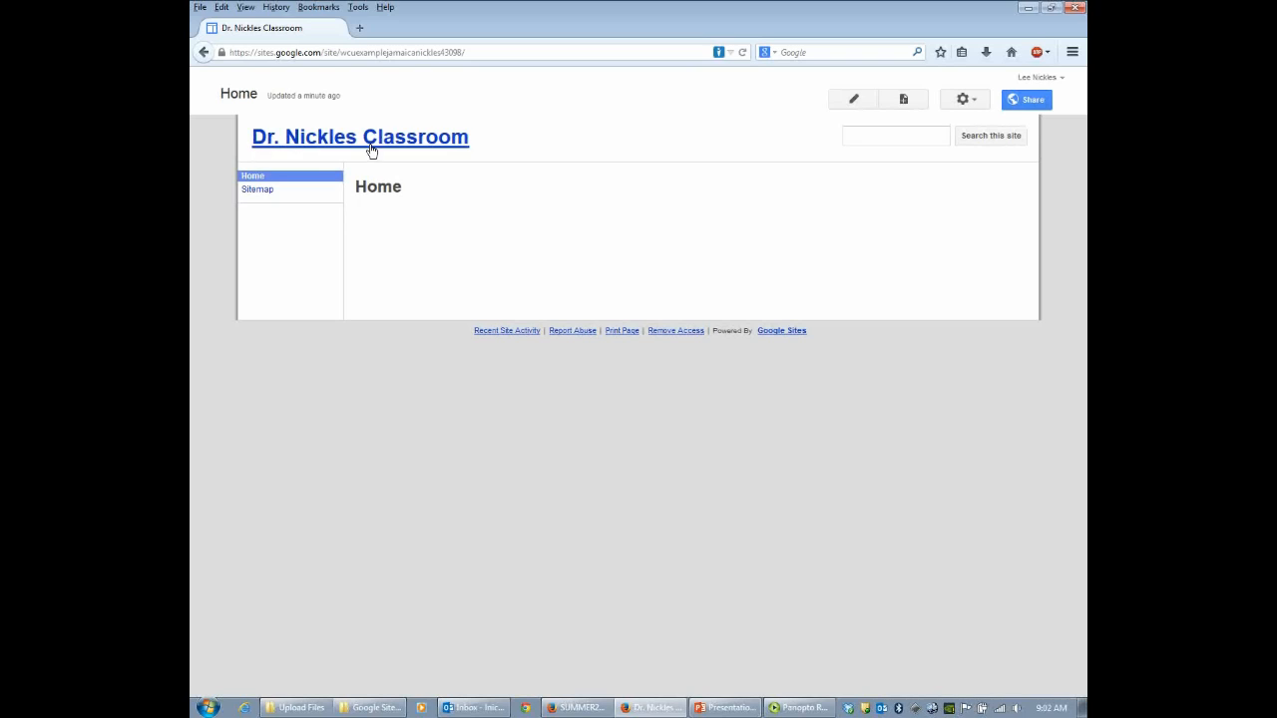
Edit the home page, changing its title to "Welcome" and adding the body text "Welcome to my page!"
click(872, 111)
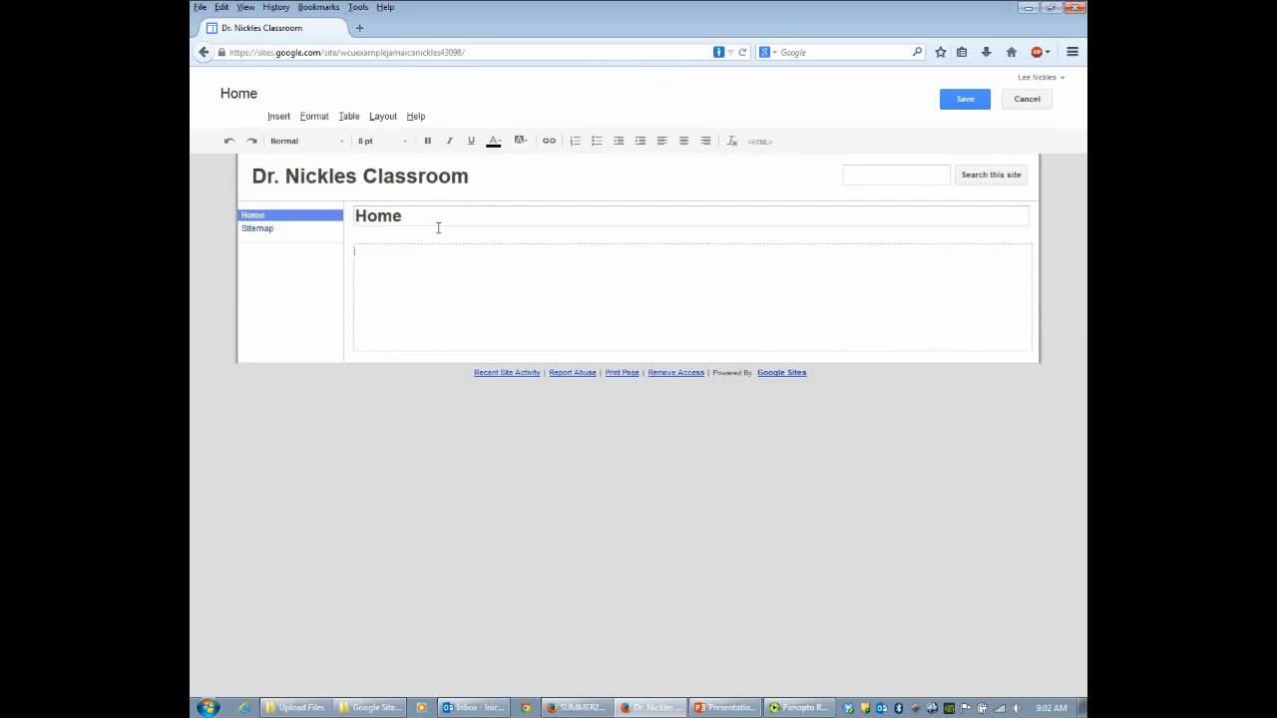
double_click(428, 220)
text(W)
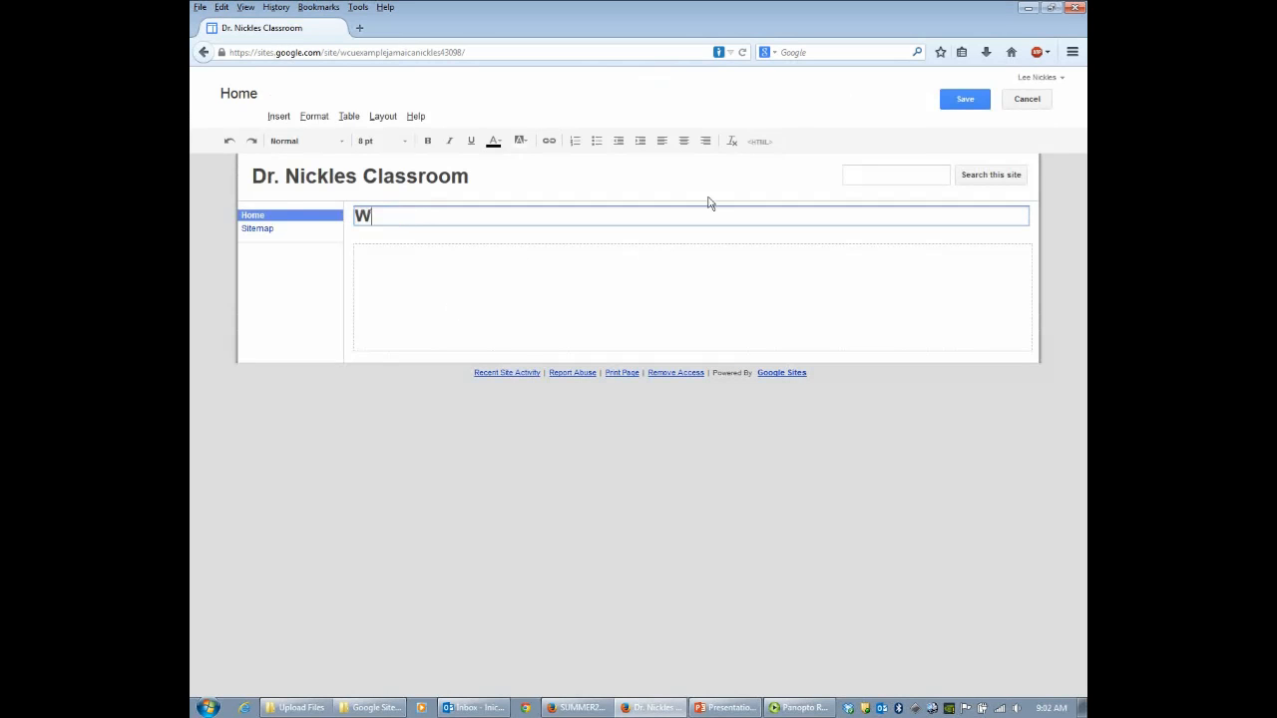
text(elcome)
click(658, 261)
text(W)
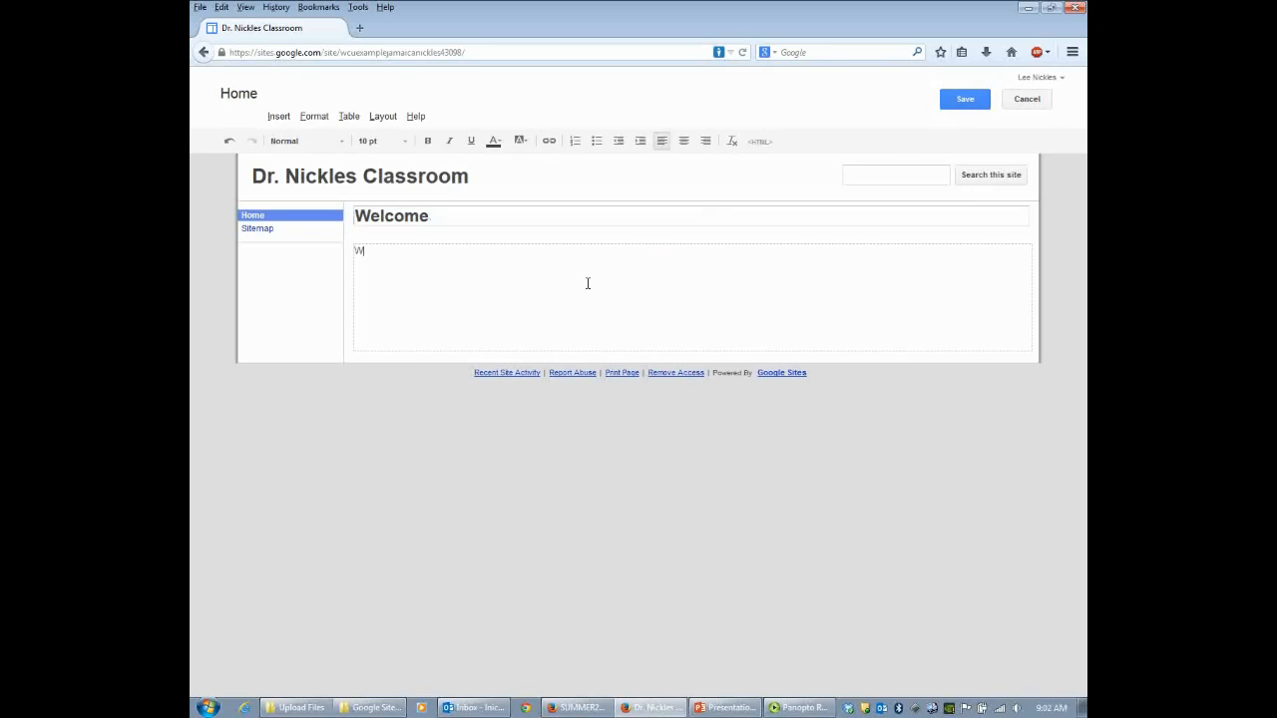
text(elcome to my page!)
Set the "Welcome to my page!" text to 16 pt and save the page
drag(476, 259, 319, 262)
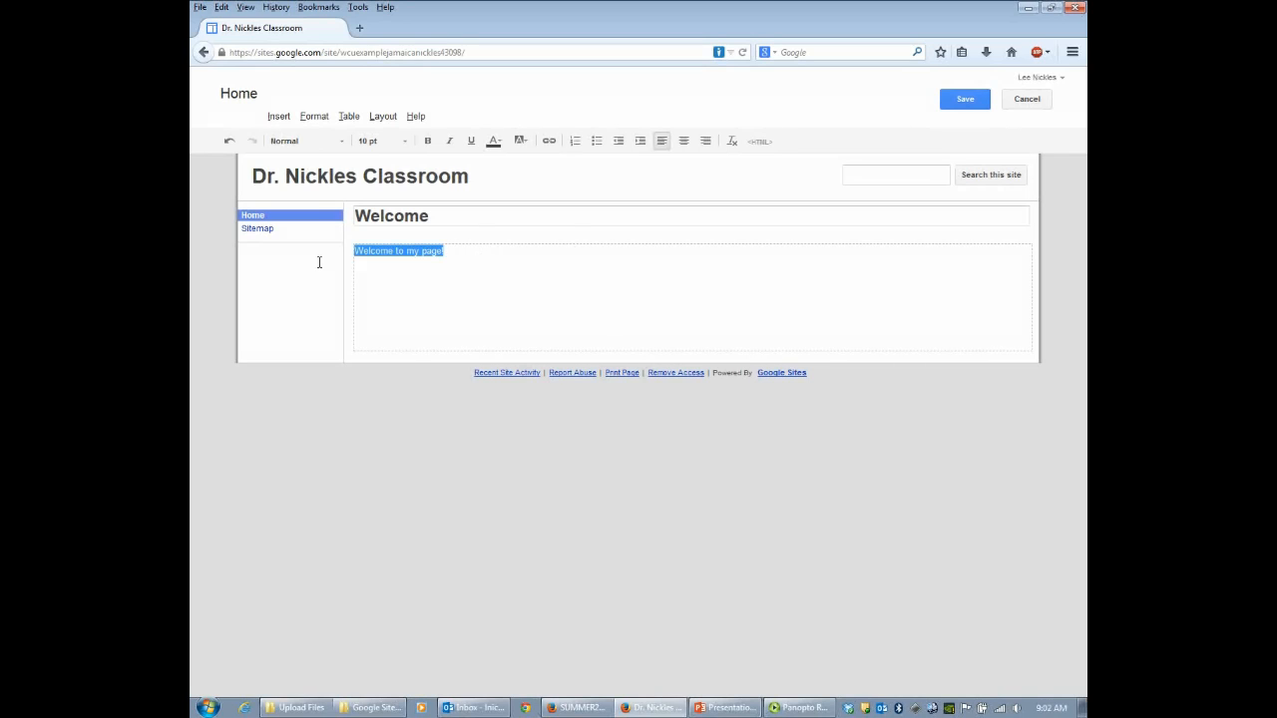
click(407, 147)
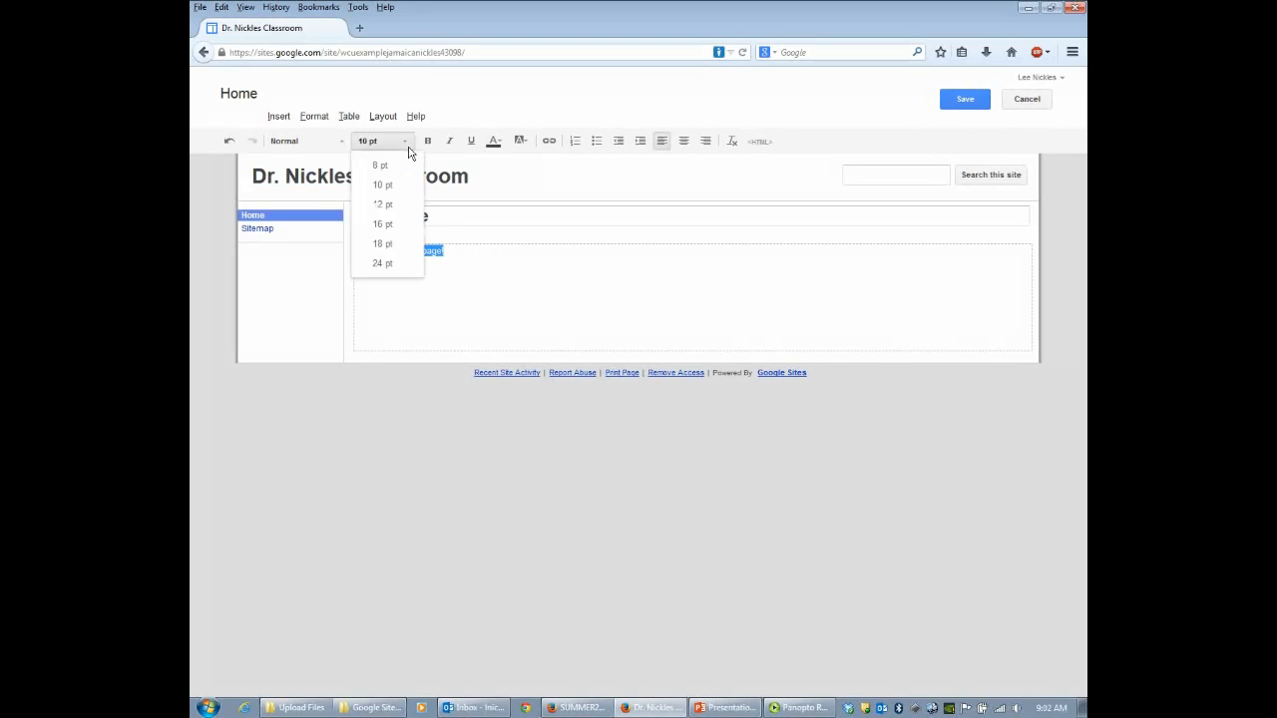
click(389, 226)
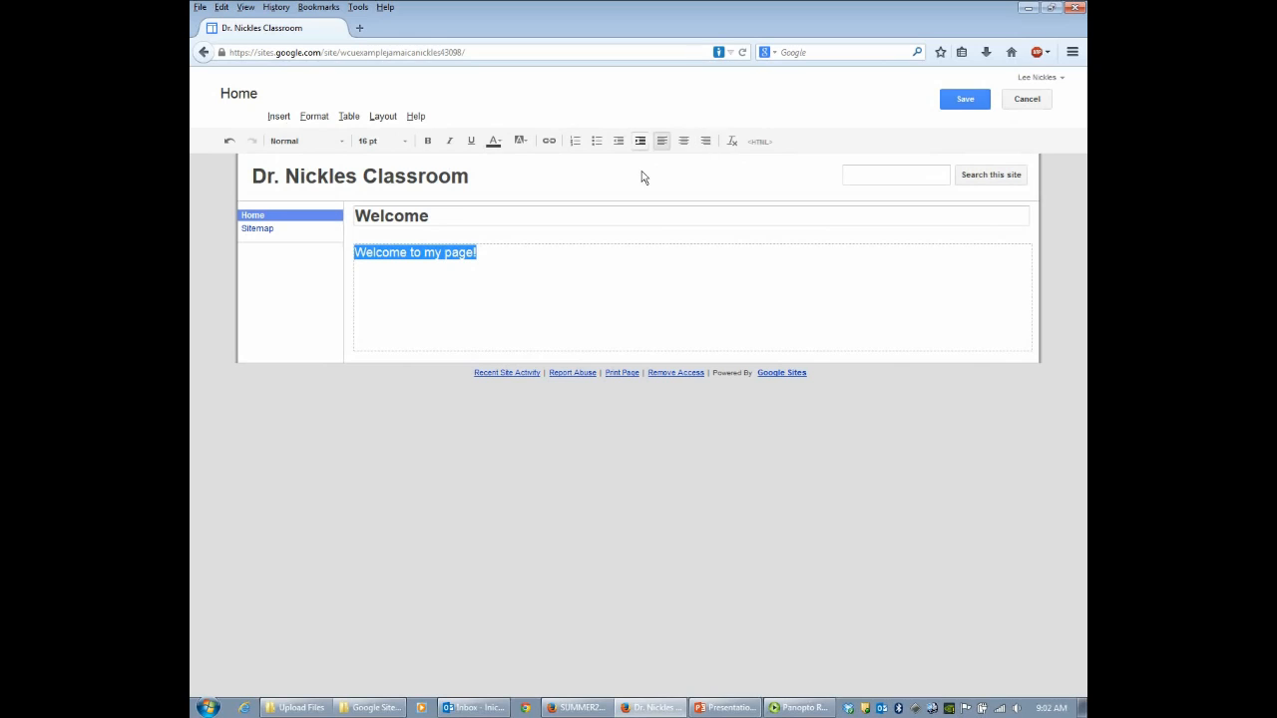
click(973, 104)
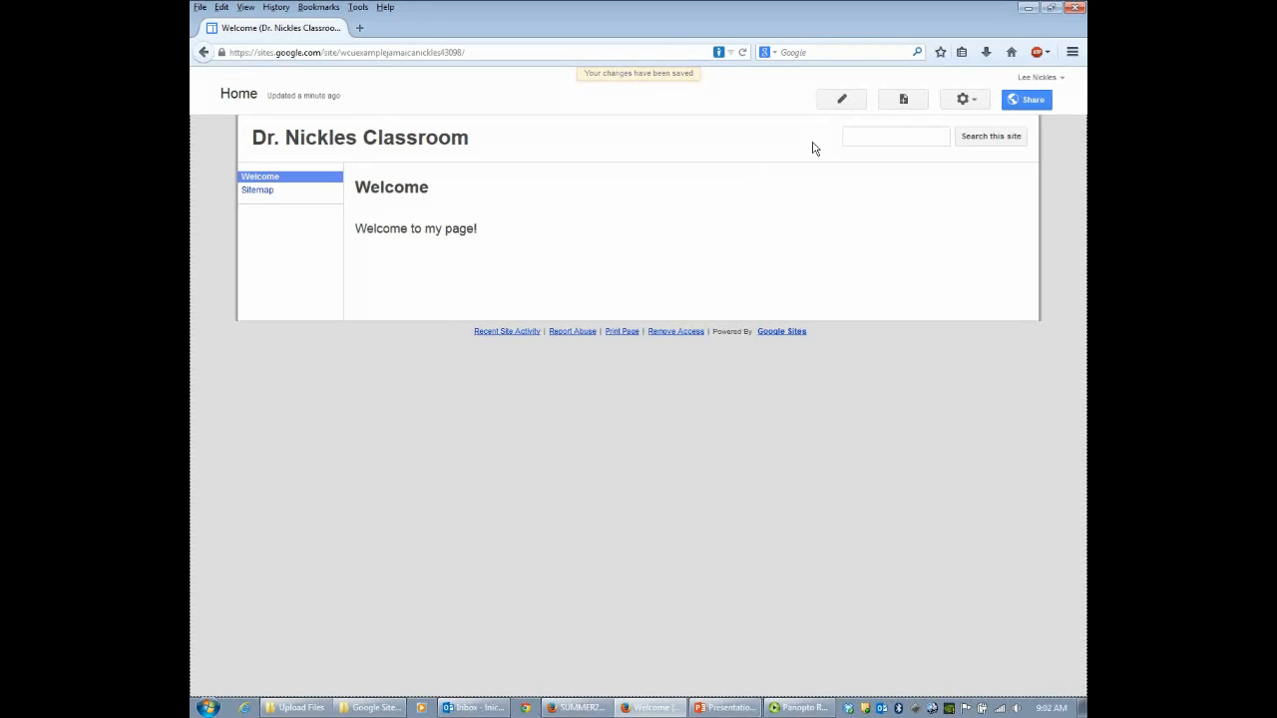
Create a top-level web page named "Page 2" with the text "Type more information here." and save it
click(909, 111)
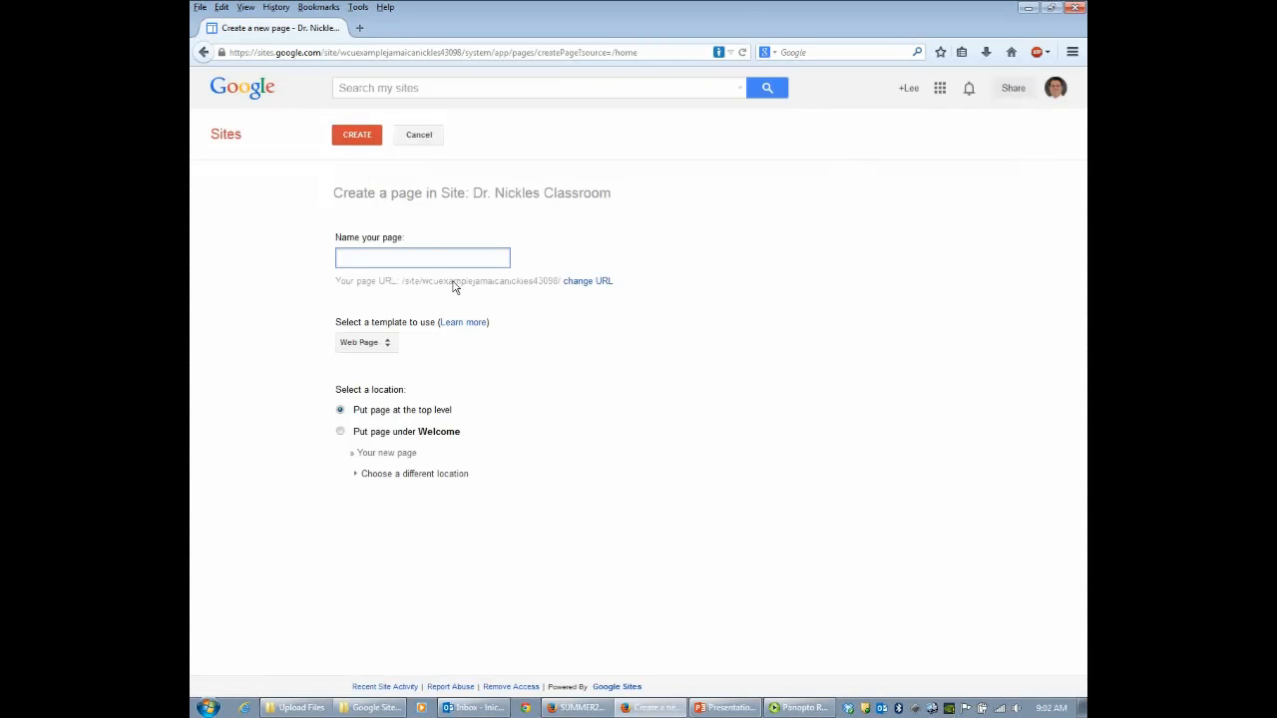
click(425, 263)
text(Page 2)
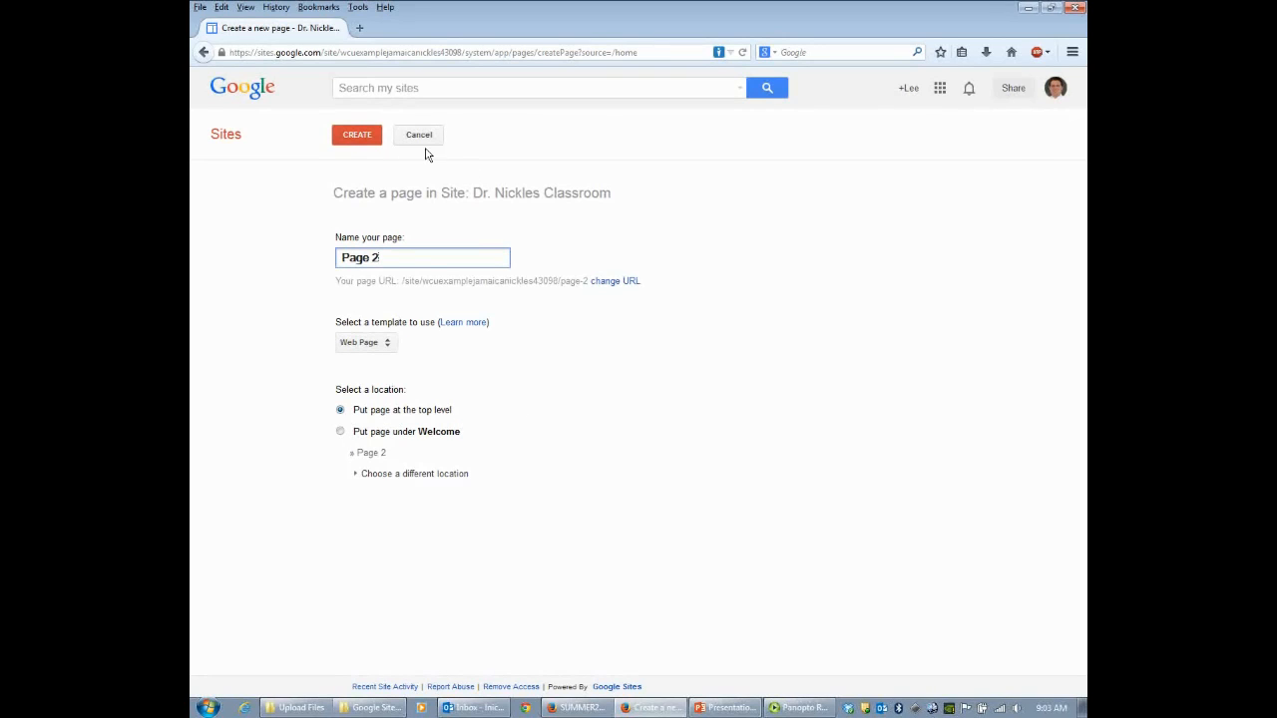
click(359, 140)
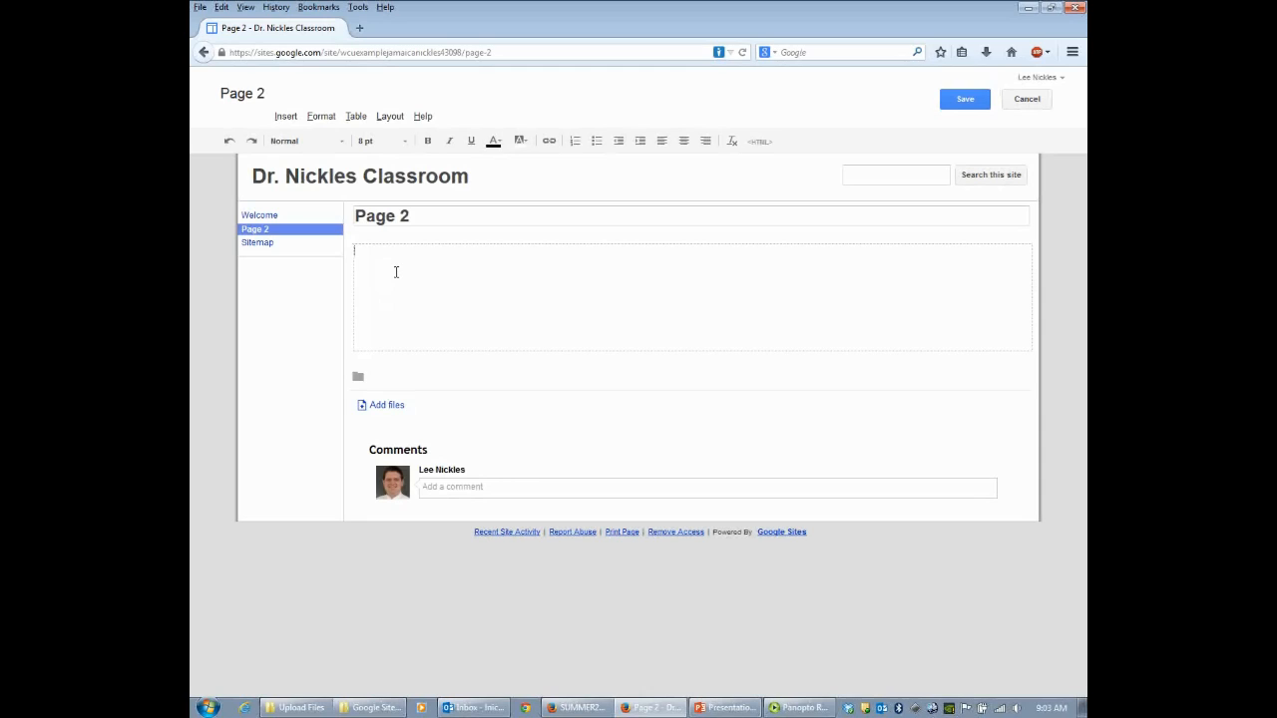
text(Type more information here.)
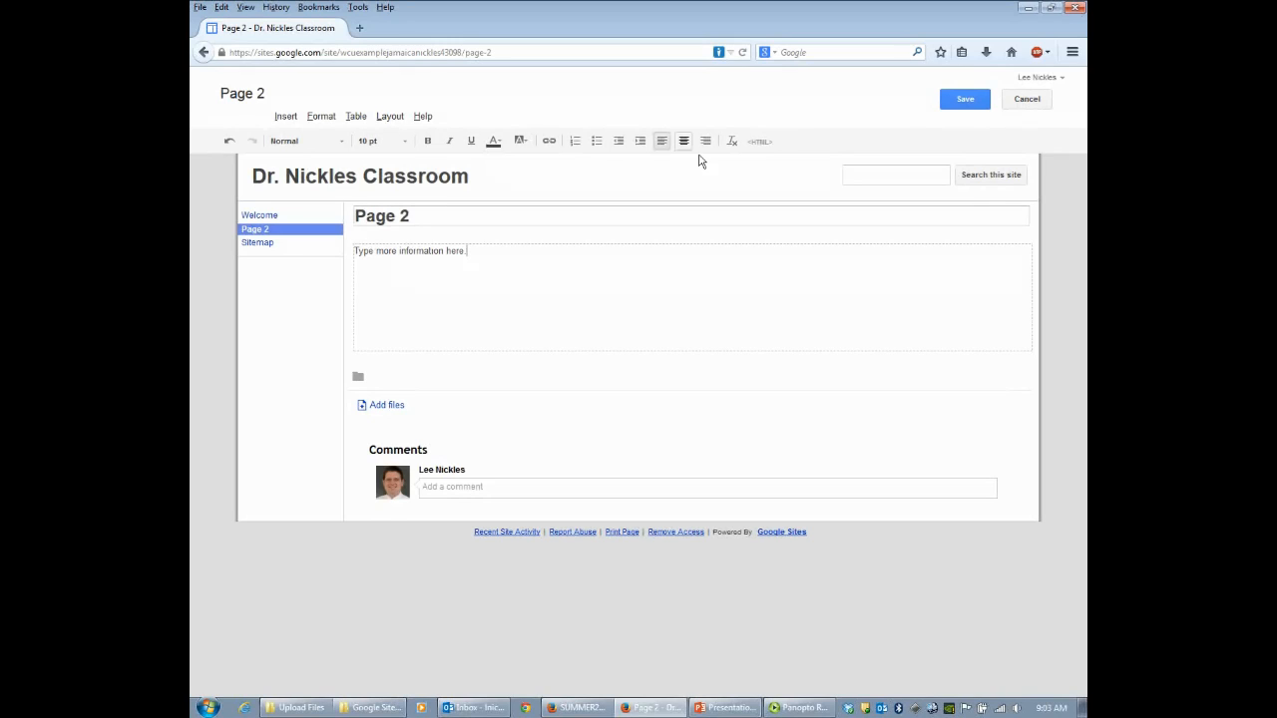
click(969, 103)
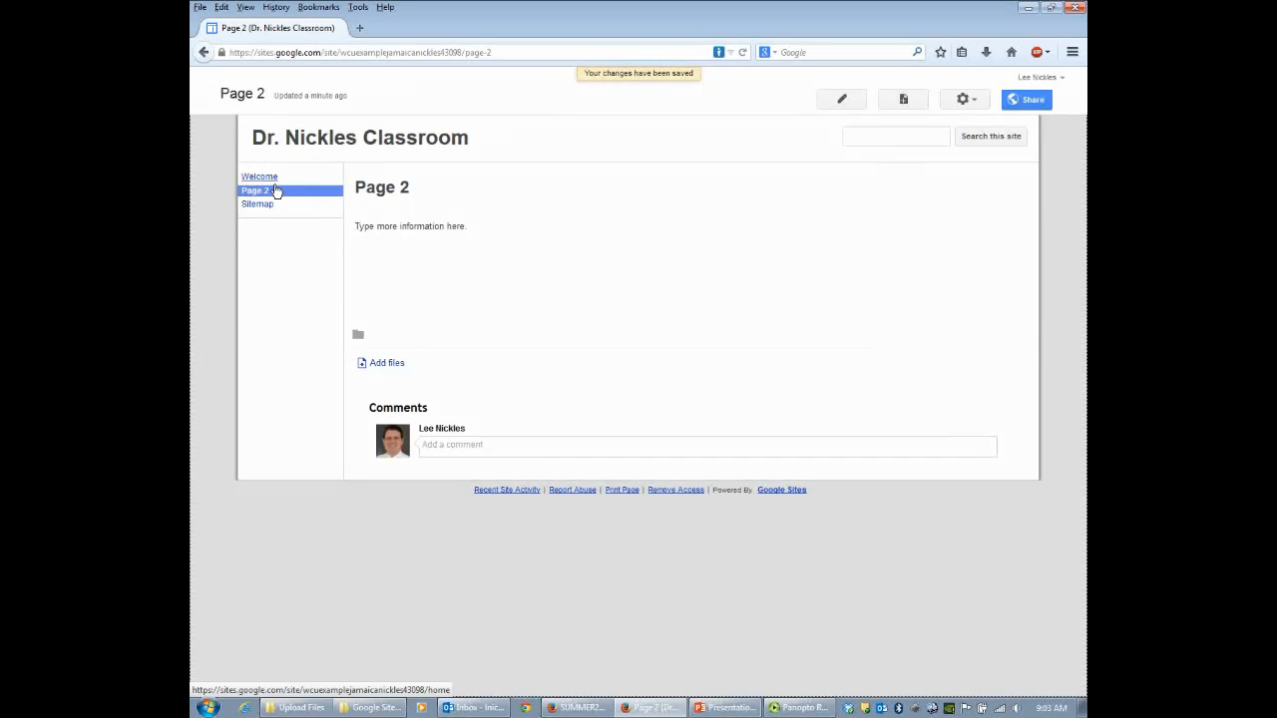
Check the site's navigation links by visiting the Welcome, Page 2 and Sitemap pages and returning to Welcome
click(276, 190)
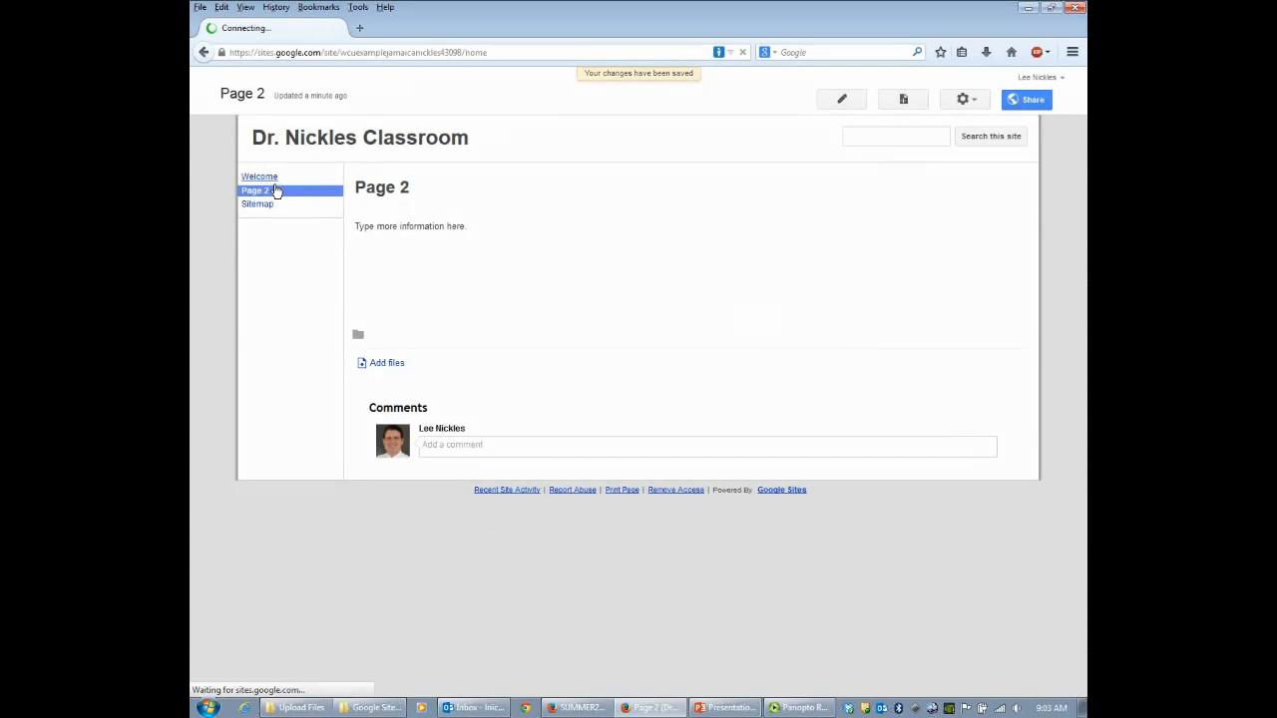
click(262, 194)
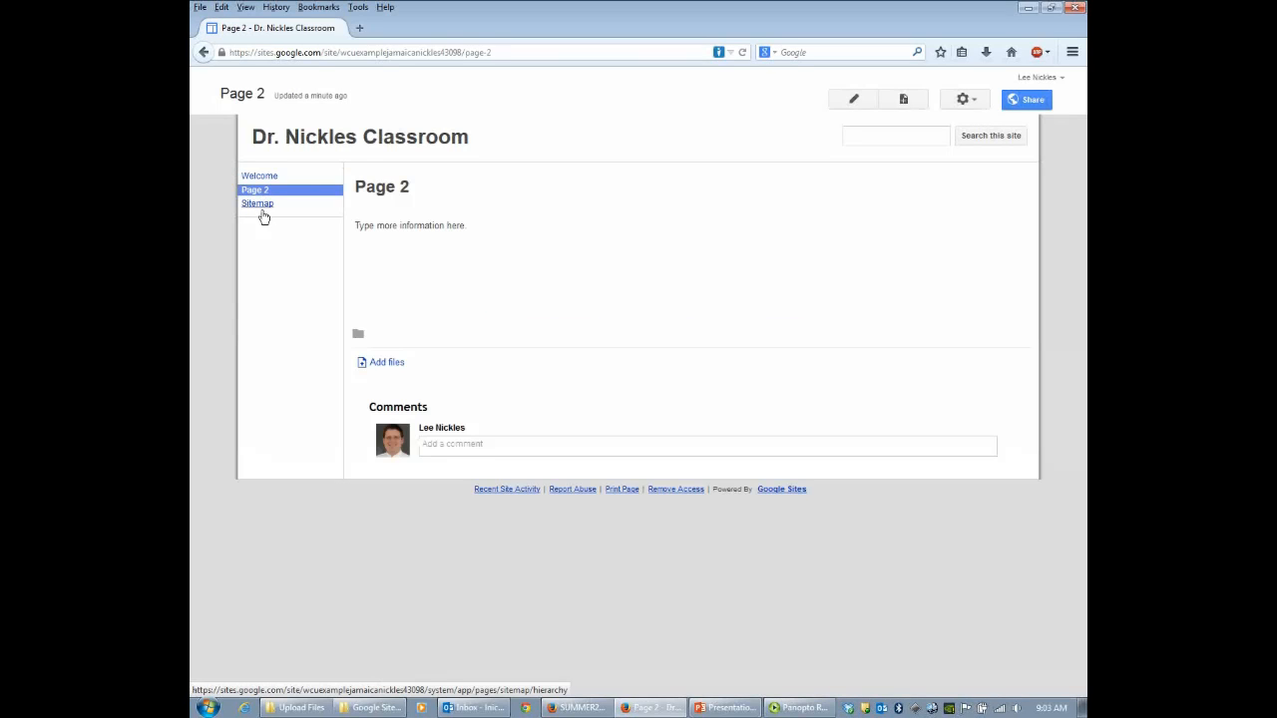
click(261, 206)
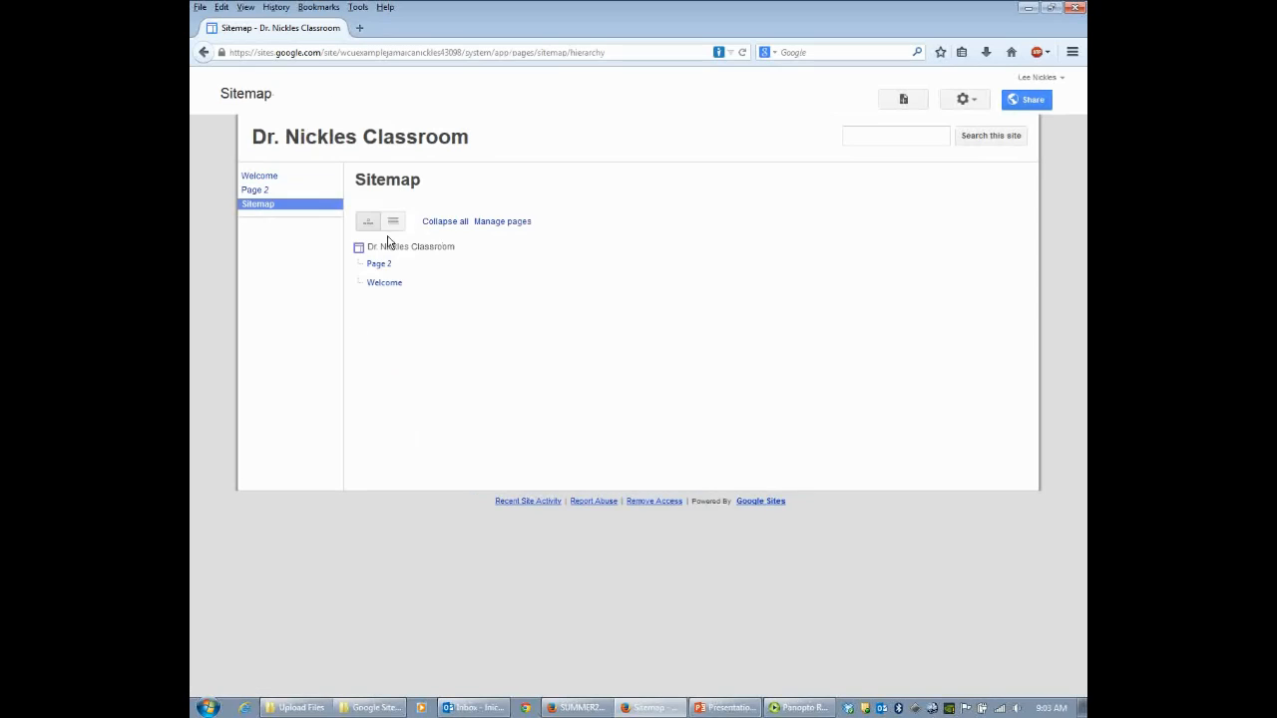
click(258, 176)
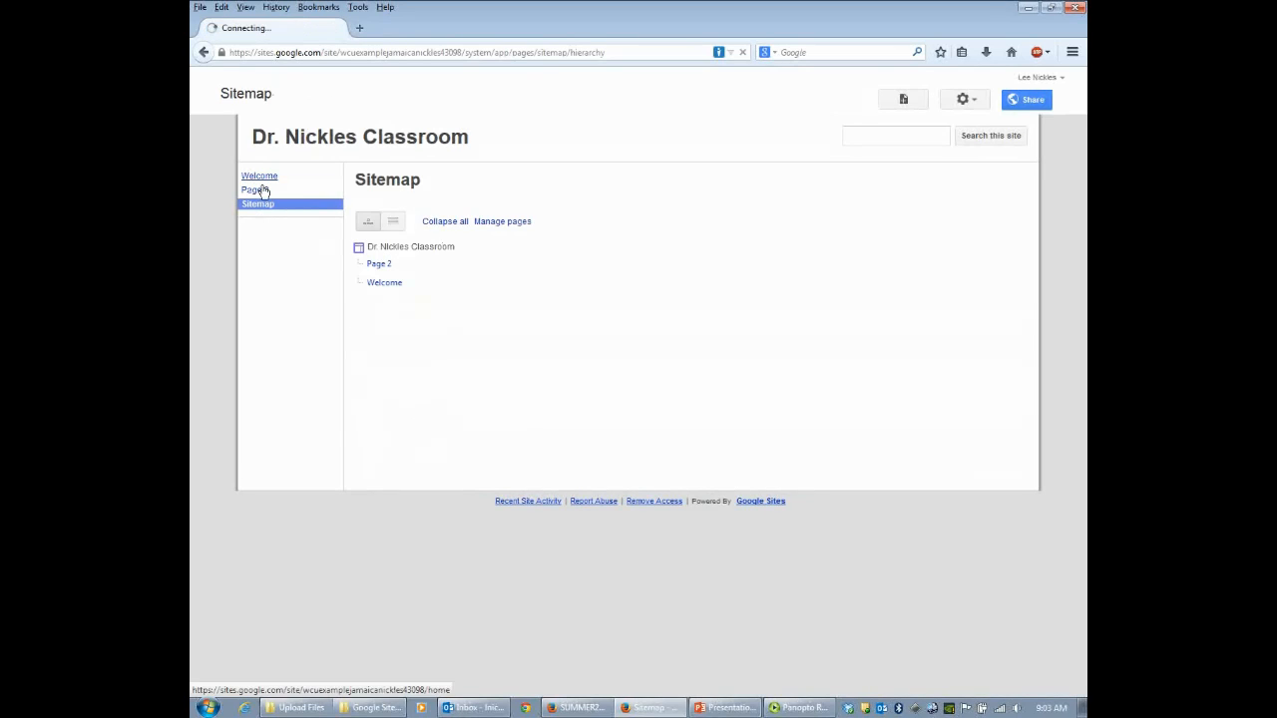
Revisit Page 2 through the site navigation and return to the Welcome page
click(265, 199)
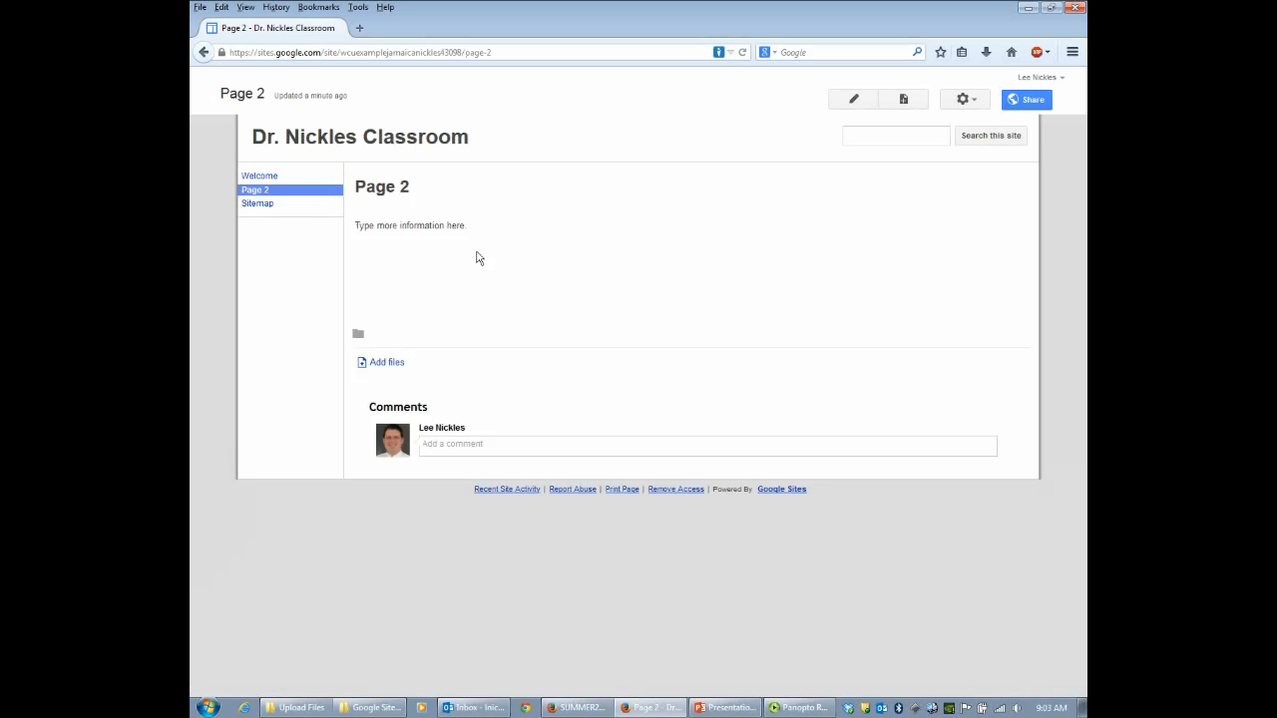
click(262, 182)
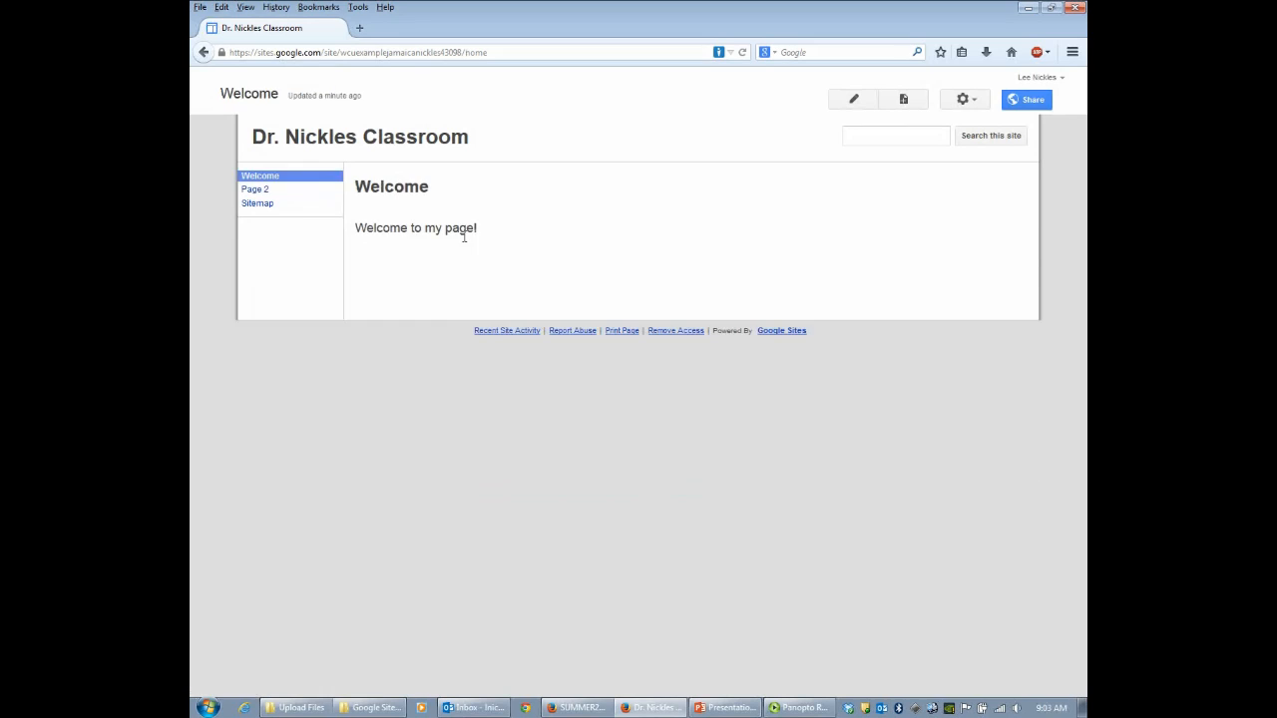
Edit the Welcome page and upload photo1.JPG as an image on a new line below "Welcome to my page!"
click(864, 109)
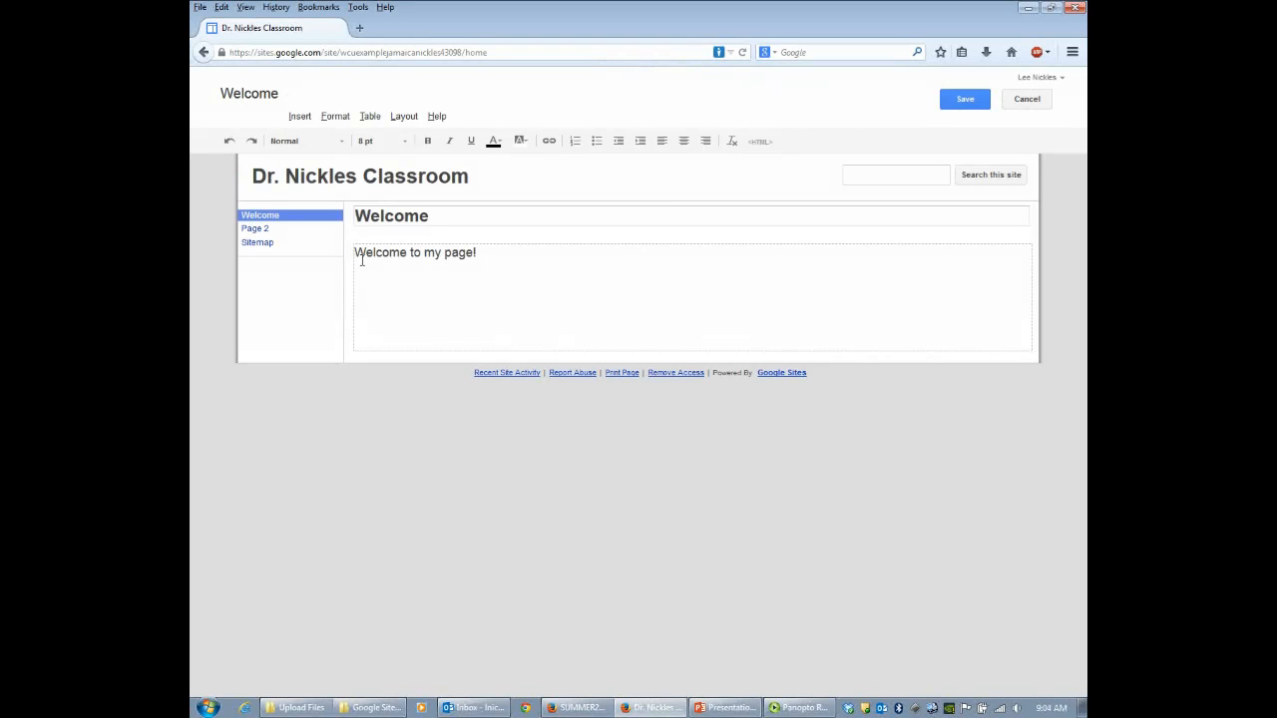
click(512, 263)
key(Return)
click(306, 122)
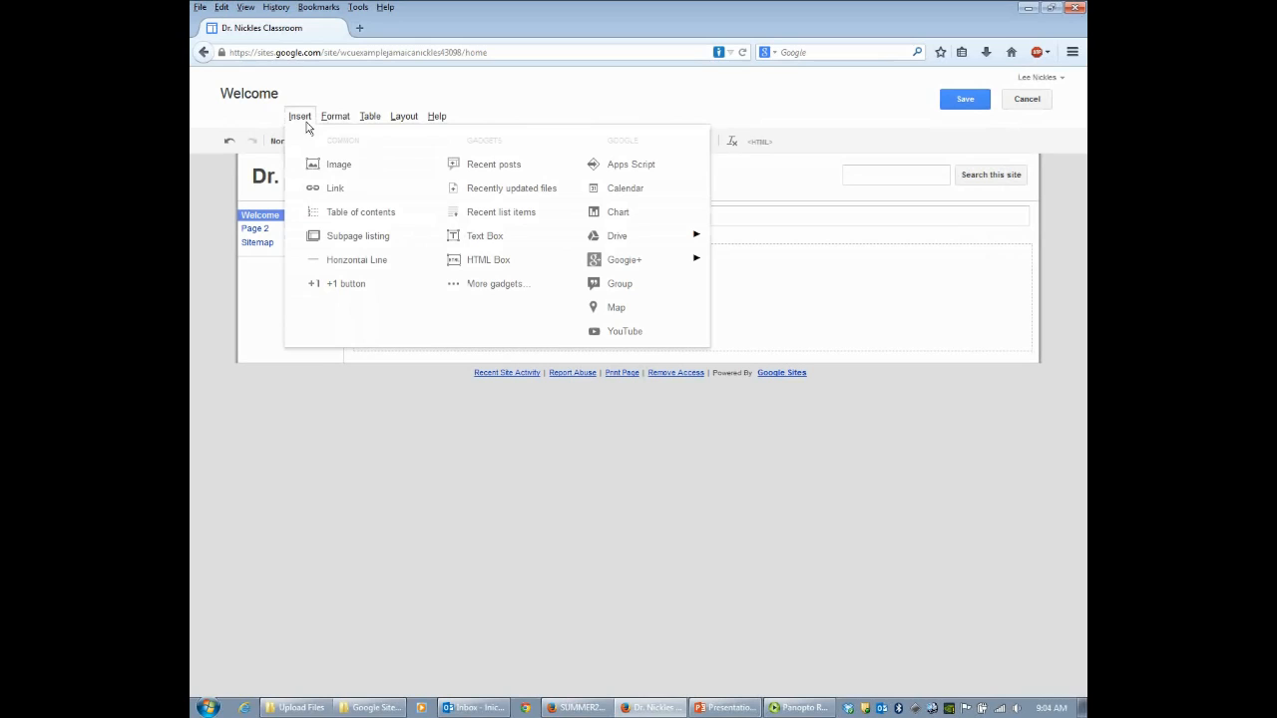
click(350, 172)
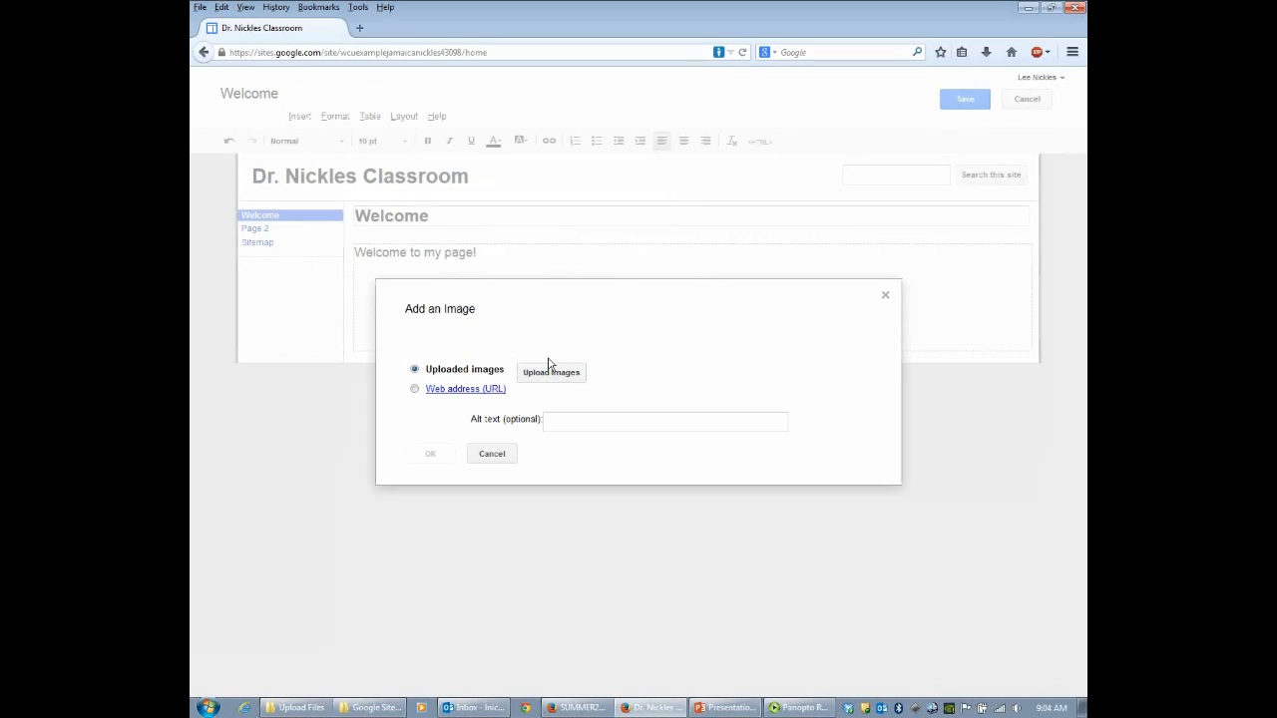
click(424, 397)
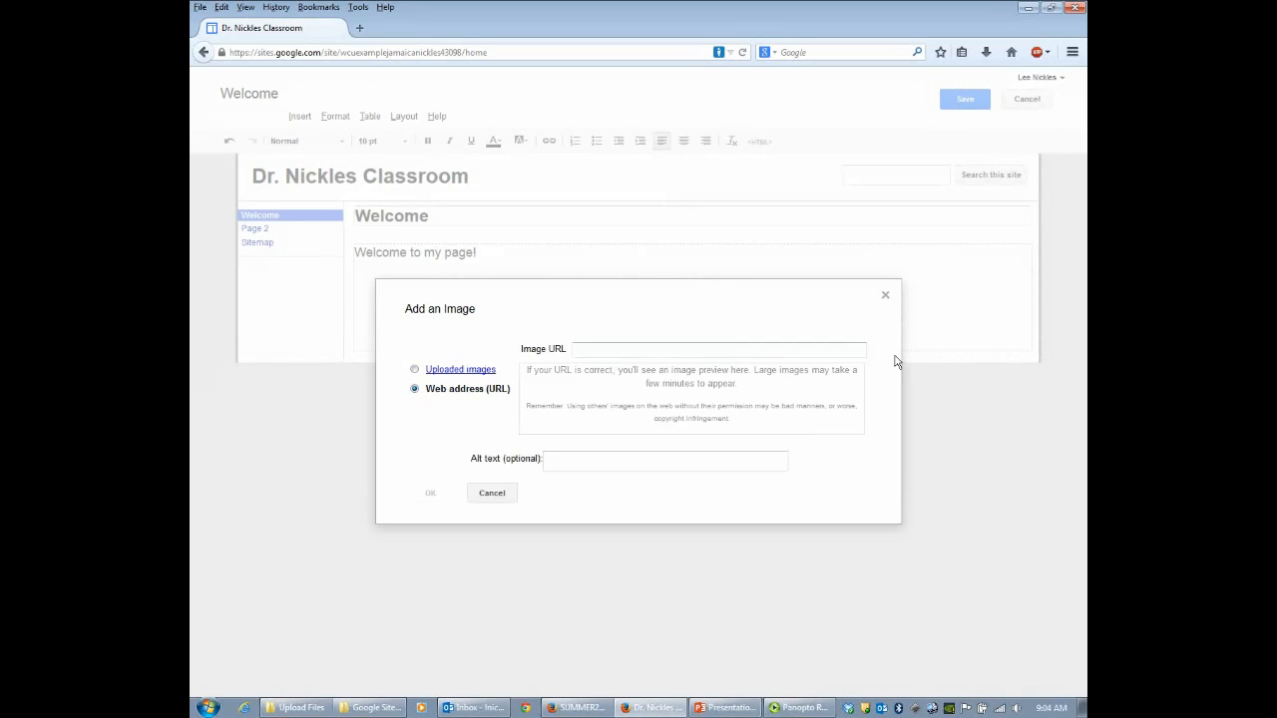
click(416, 370)
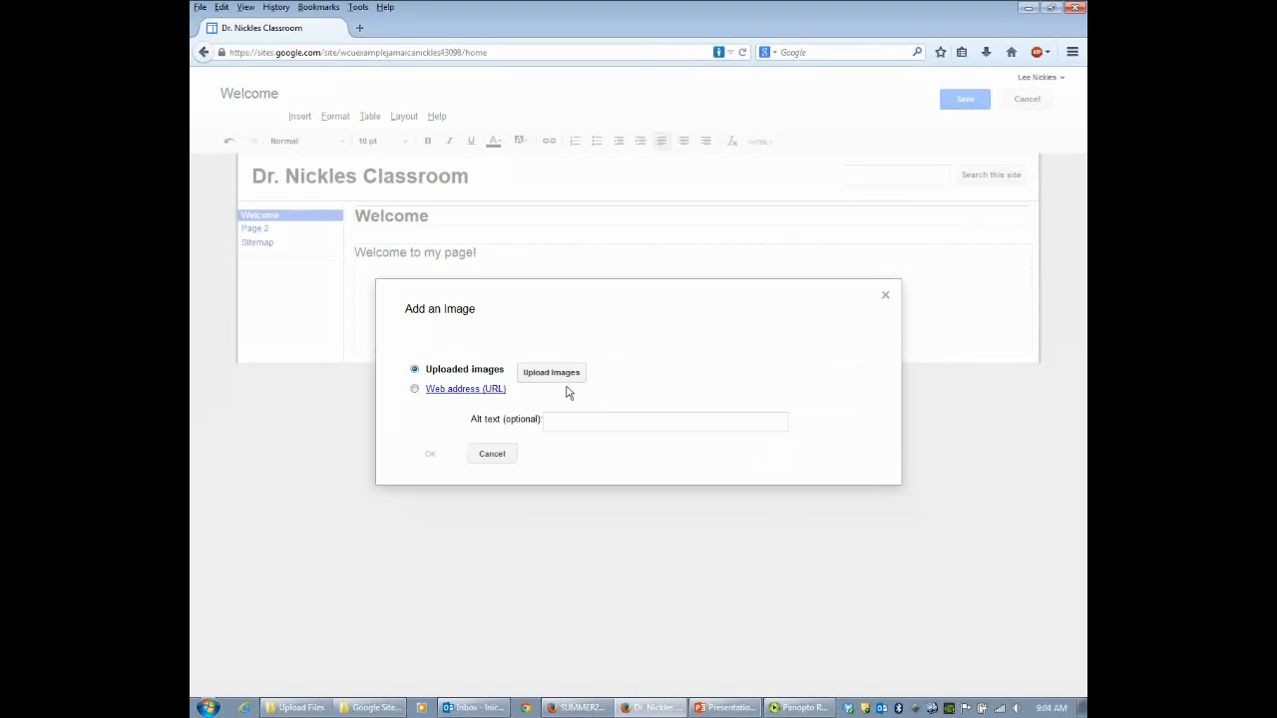
click(568, 383)
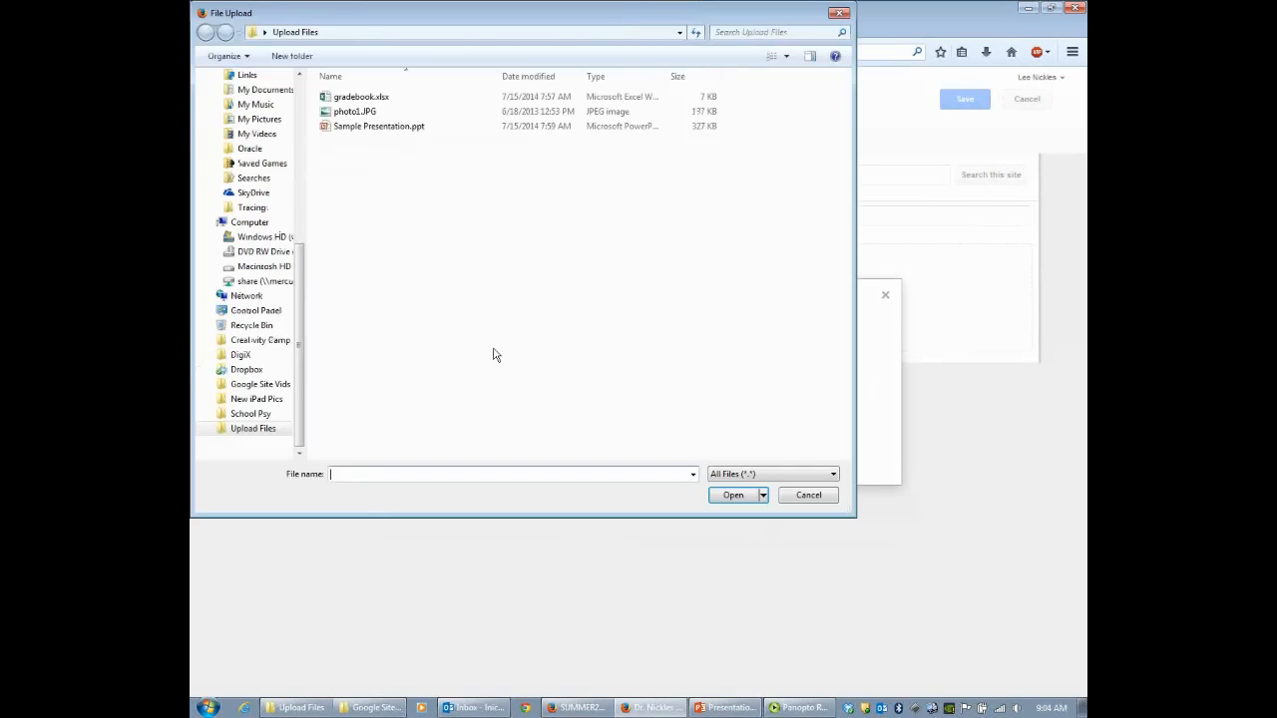
click(356, 111)
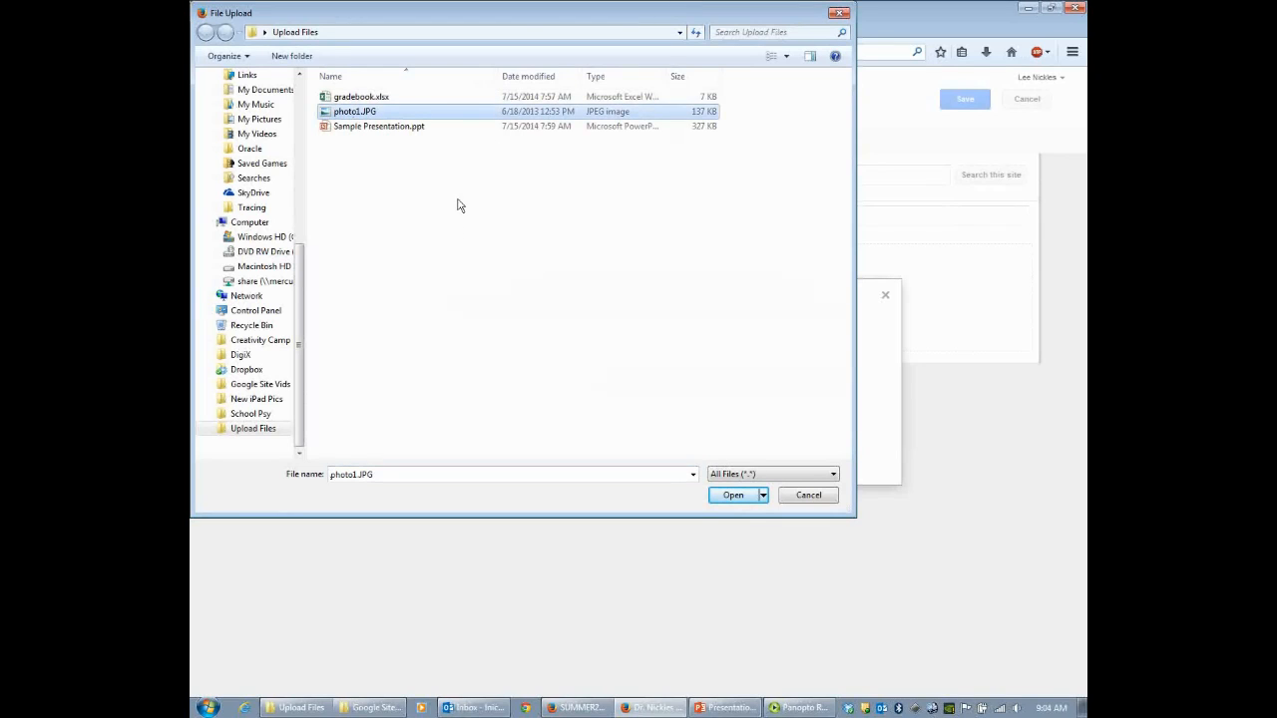
click(725, 504)
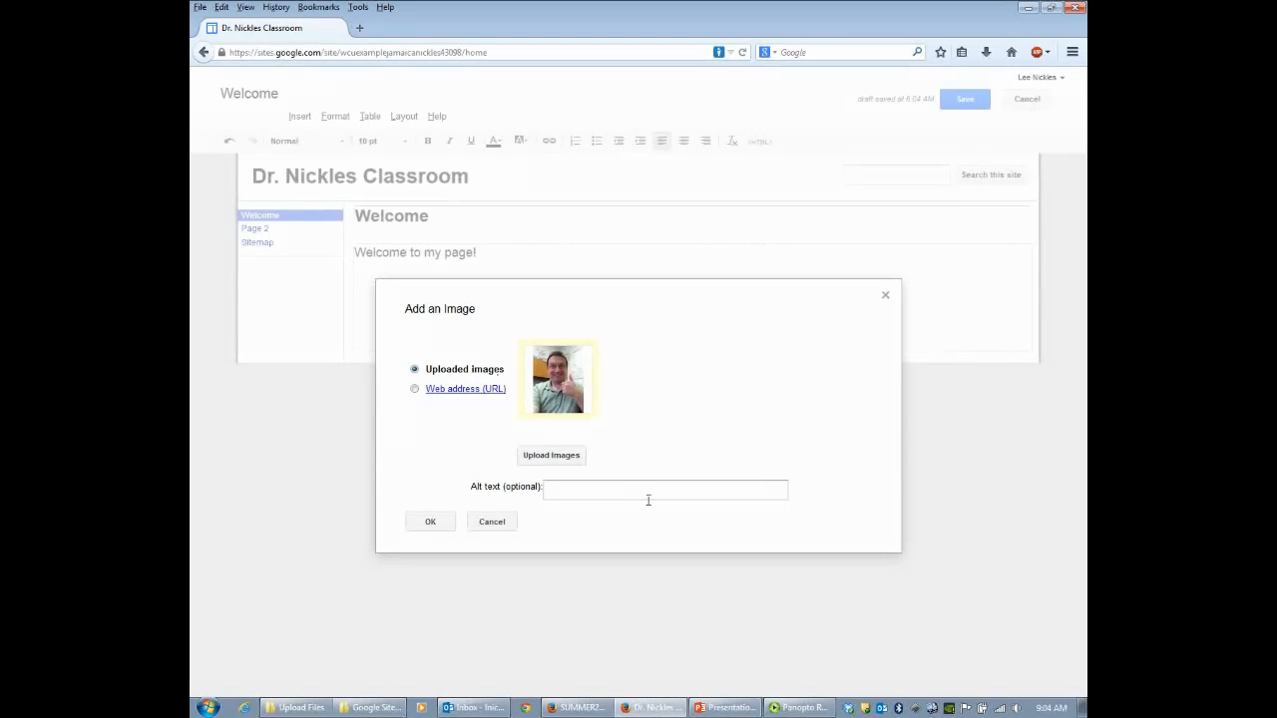
Give the uploaded photo alt text describing it as a picture of the teacher, and insert it into the page
click(617, 500)
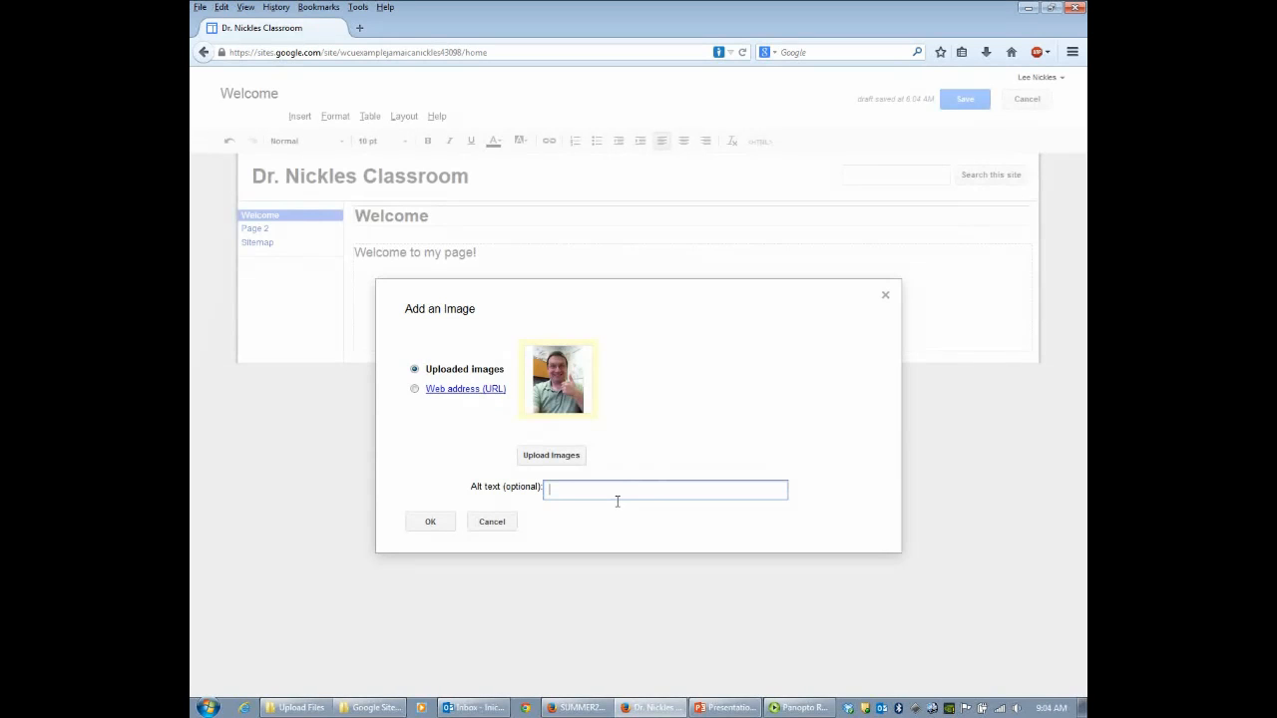
text(Picture of Dr. Nickles)
click(446, 529)
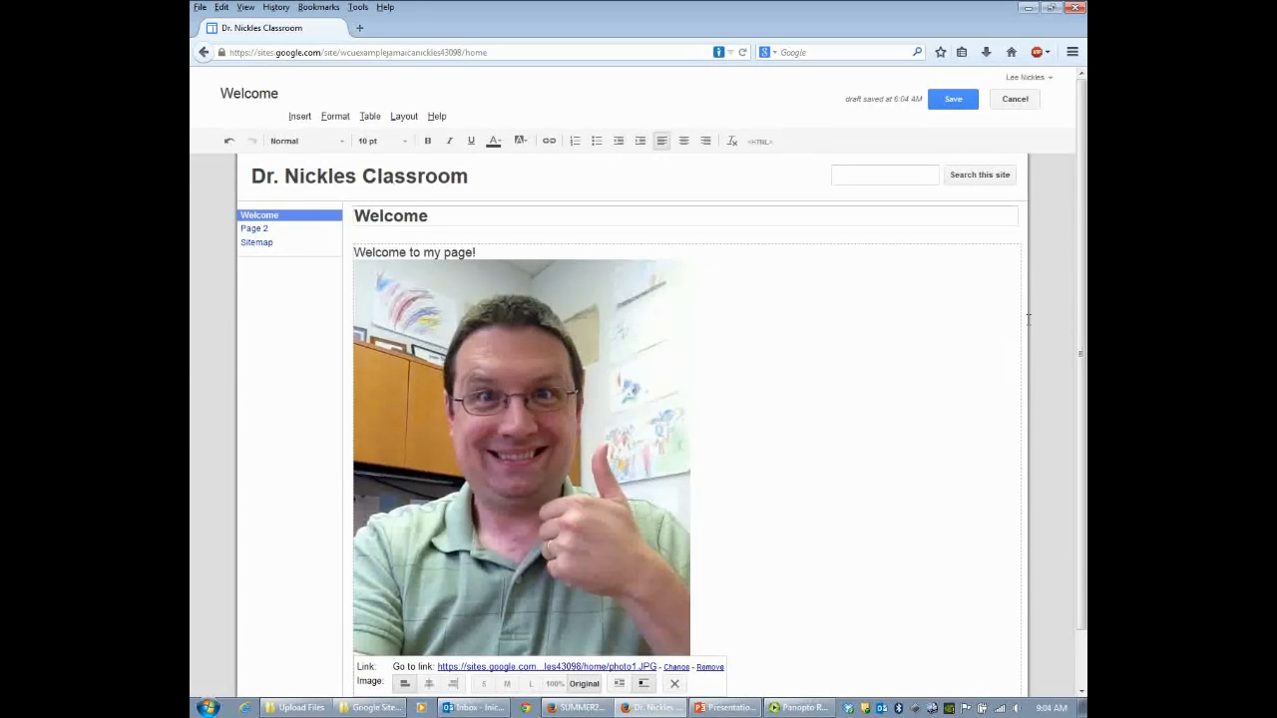
Align the inserted photo to the right and reduce its size to S
scroll(447, 234, down, 1)
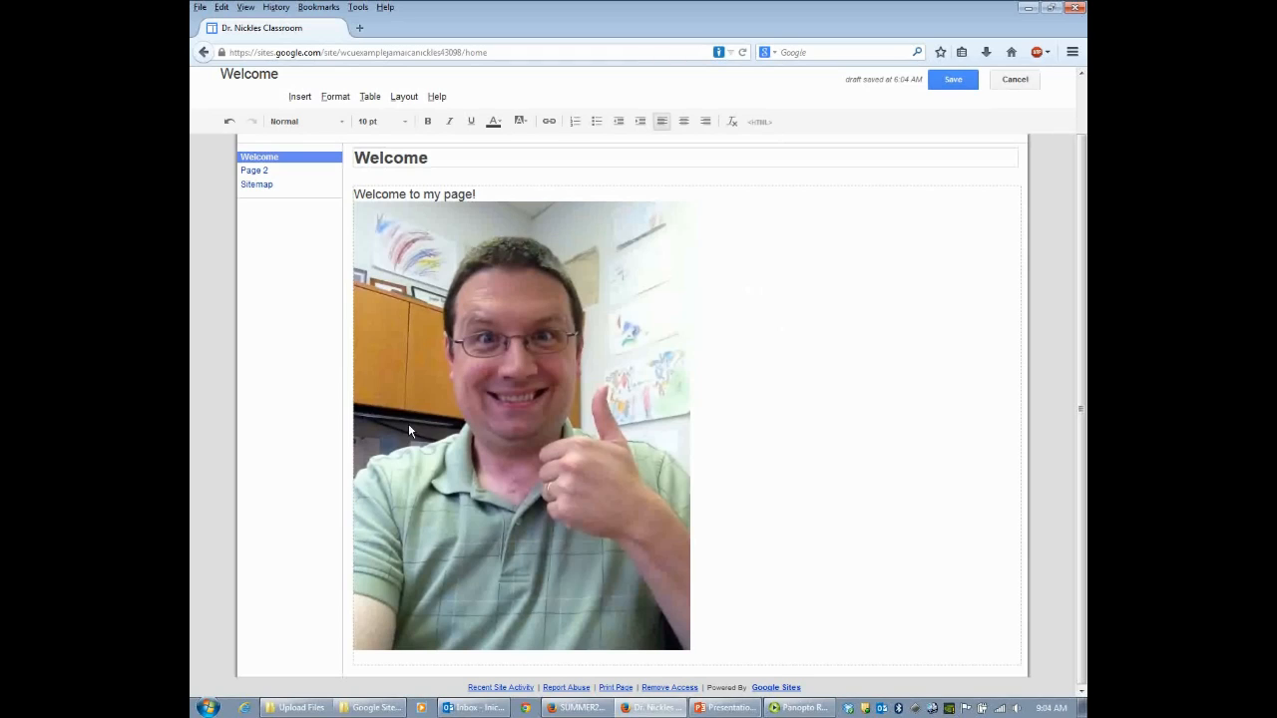
click(562, 425)
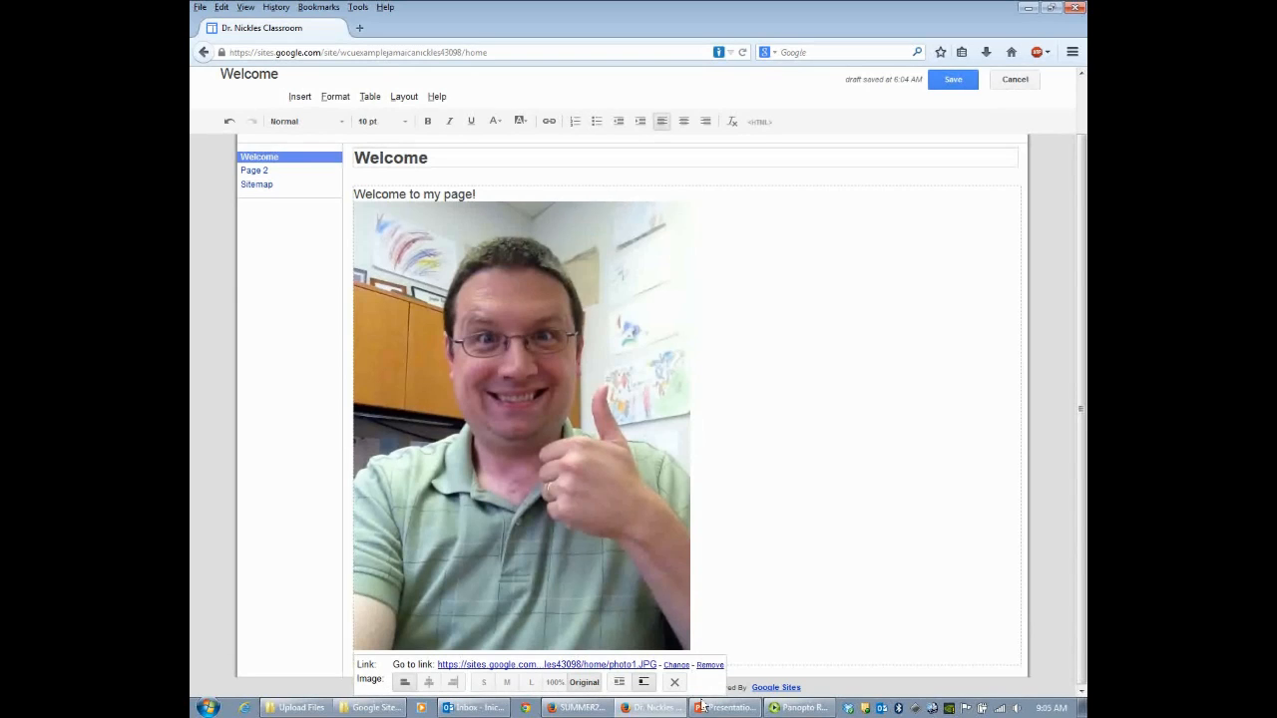
click(462, 687)
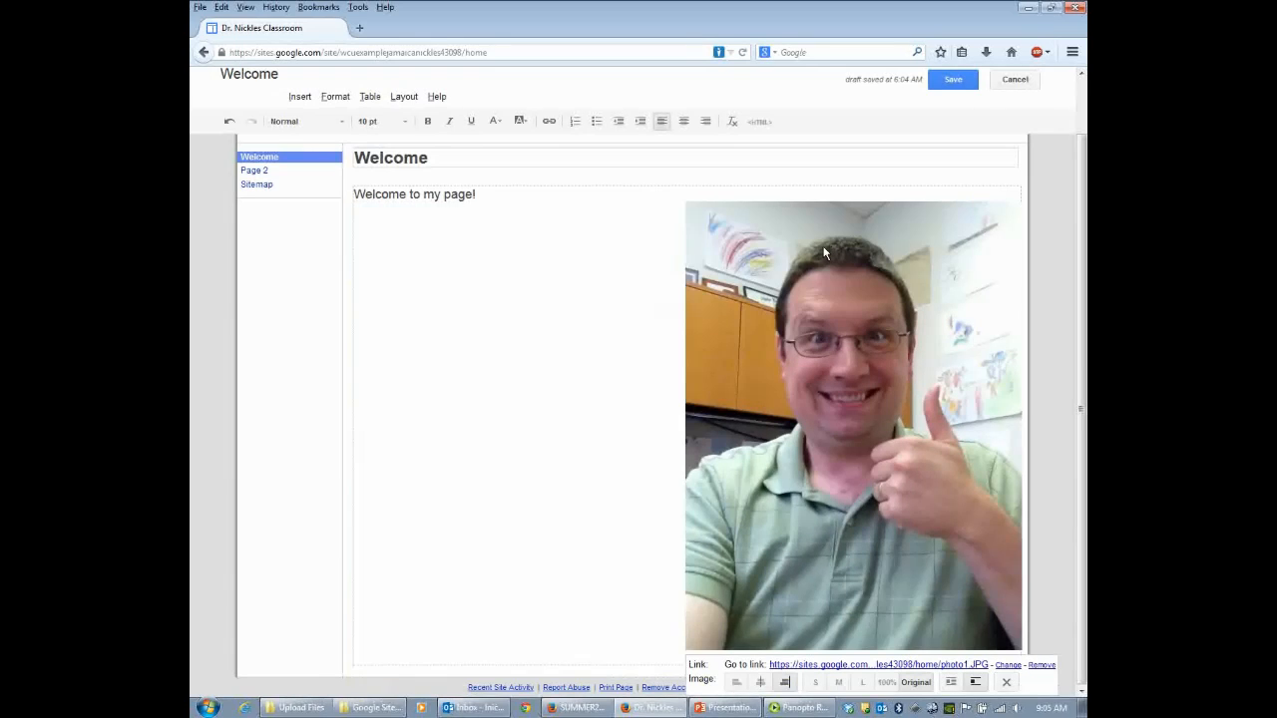
scroll(828, 678, up, 2)
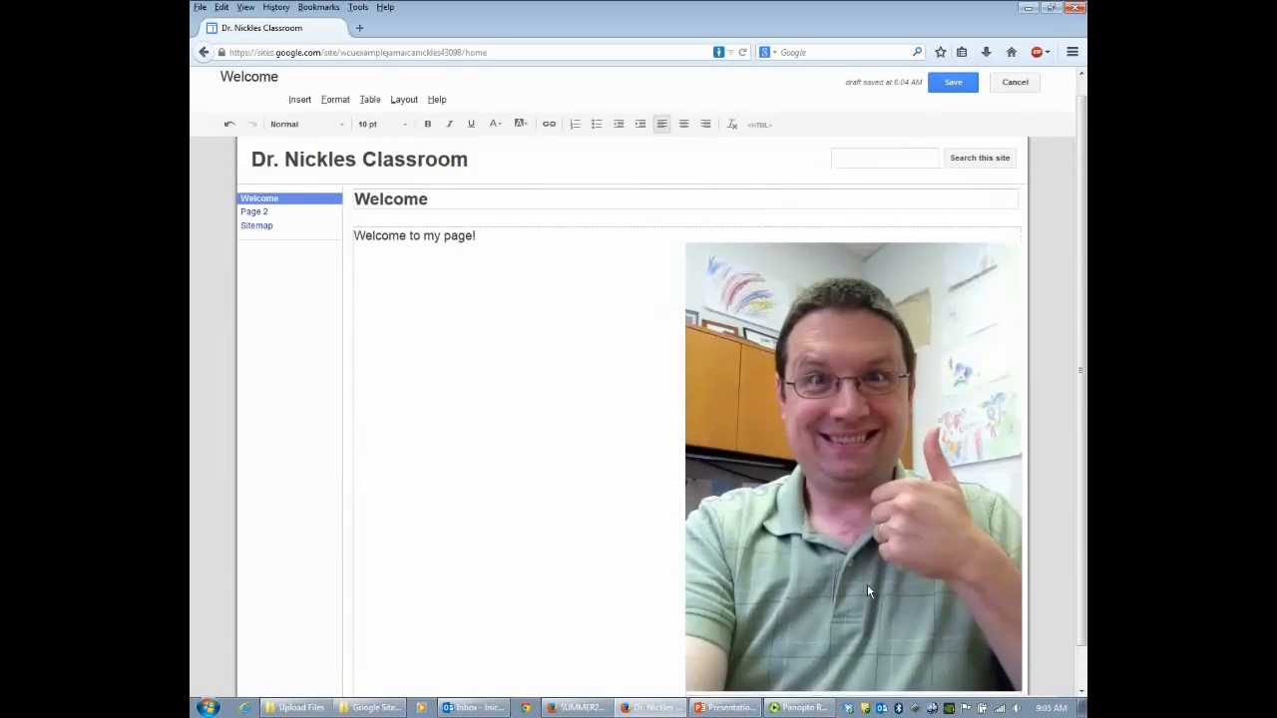
scroll(867, 591, down, 1)
click(838, 684)
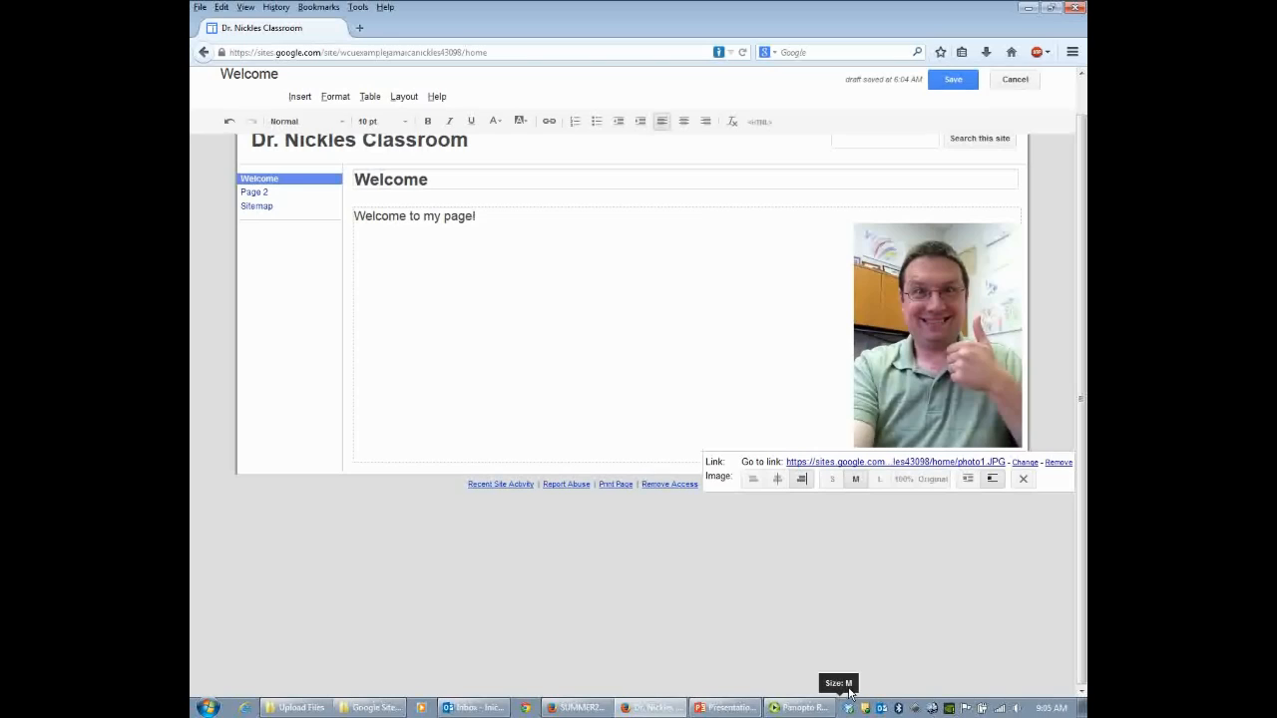
click(843, 515)
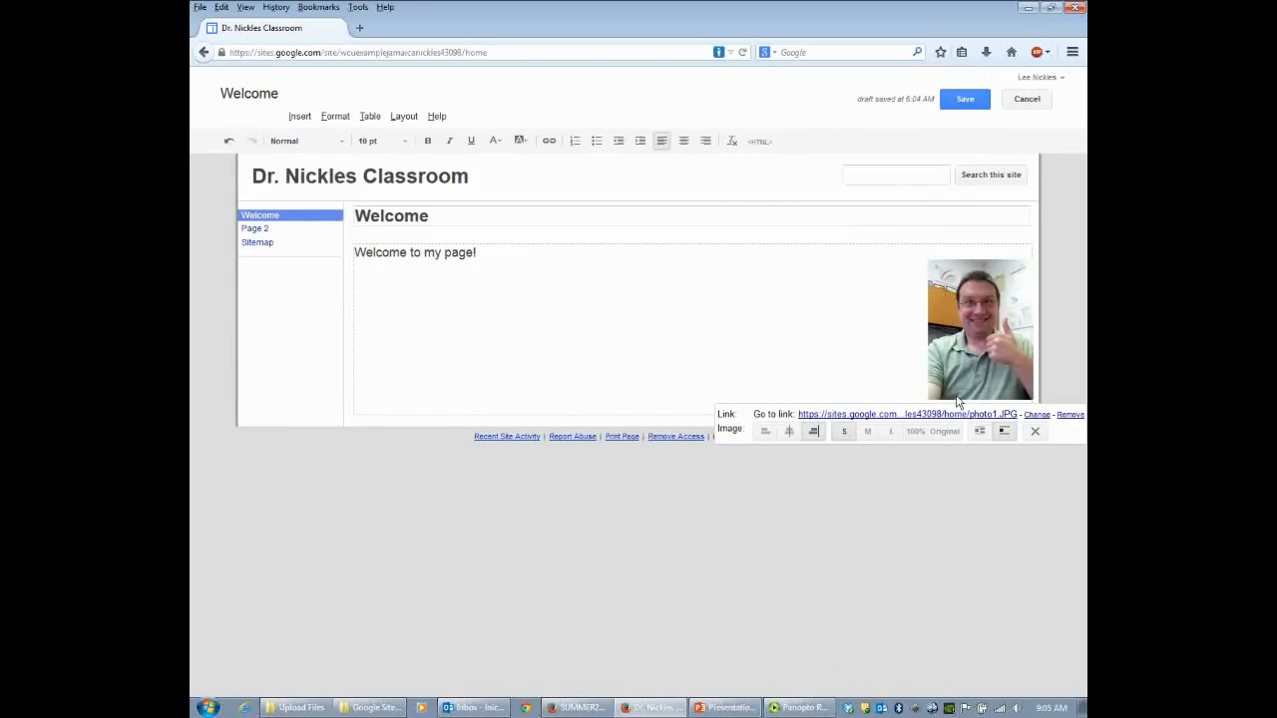
Align the photo to the left and turn on text wrapping around it
click(768, 433)
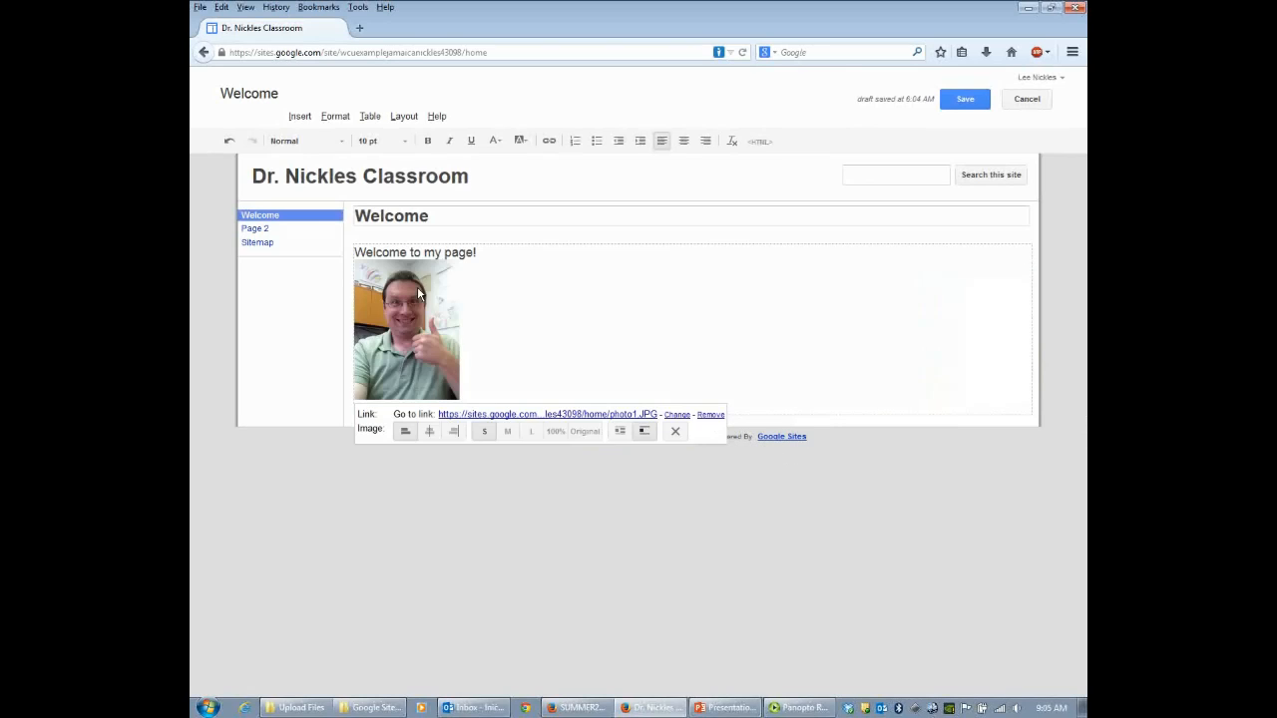
click(625, 436)
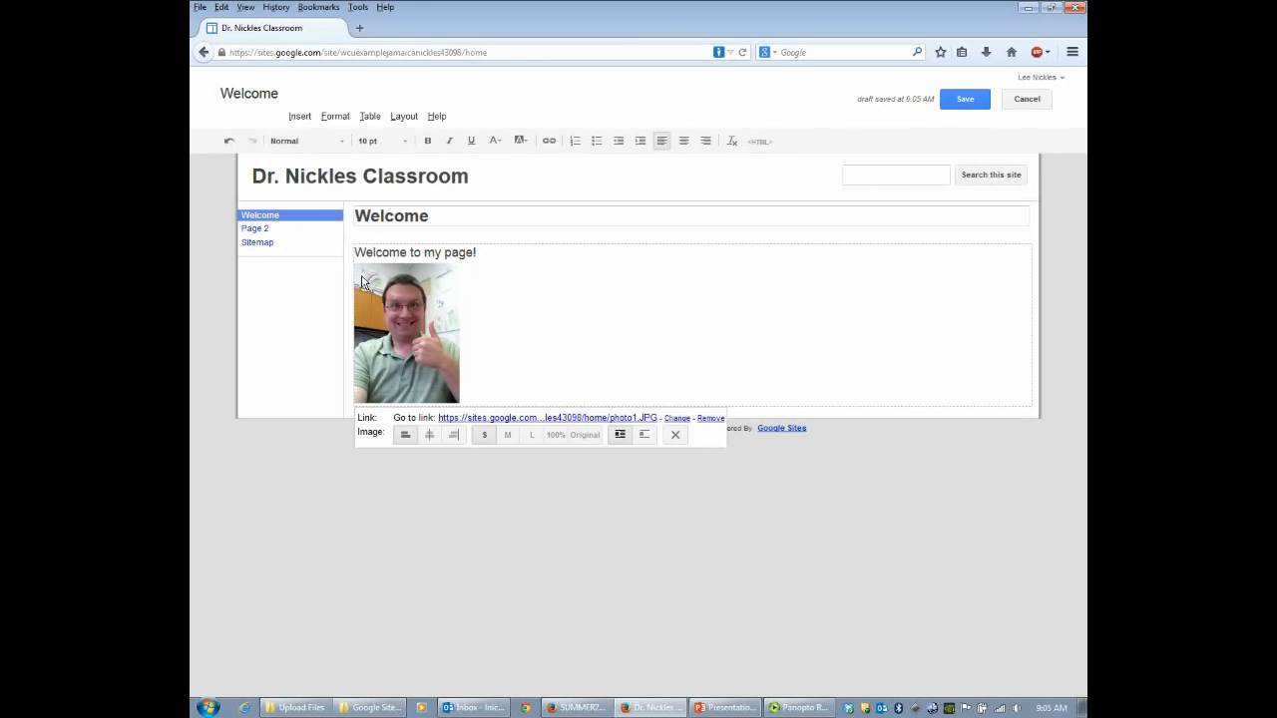
click(303, 124)
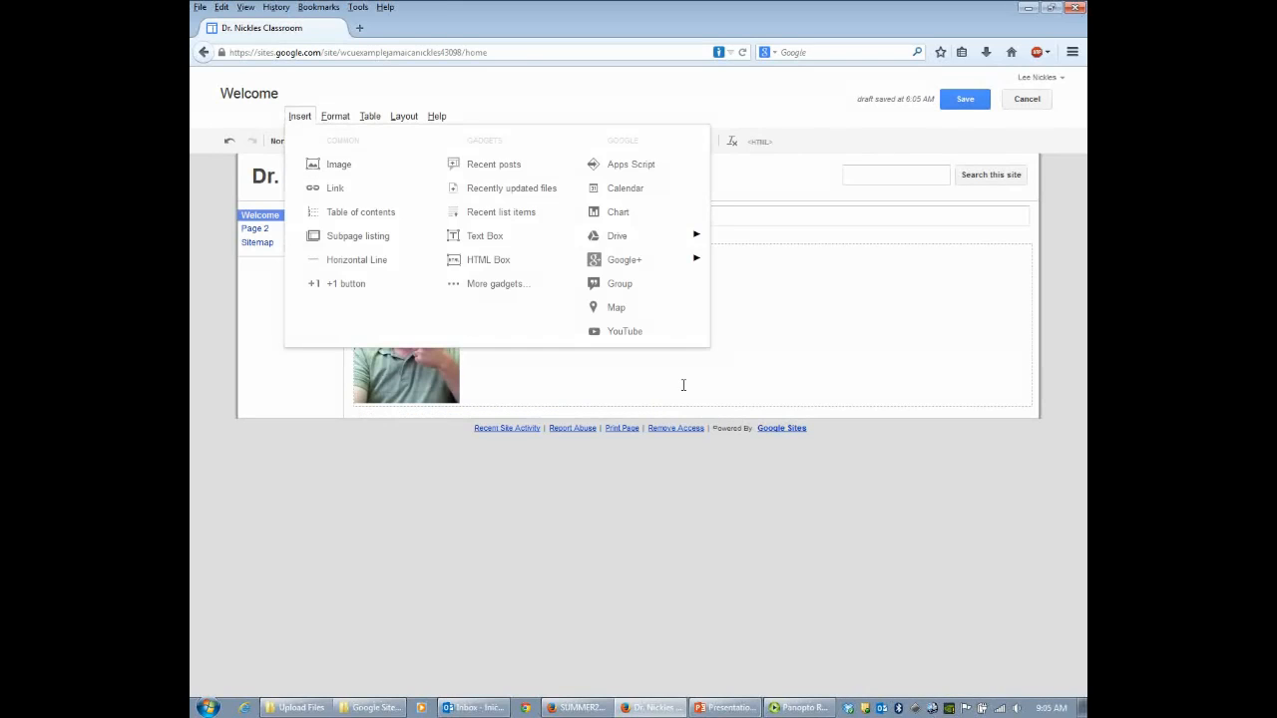
click(540, 367)
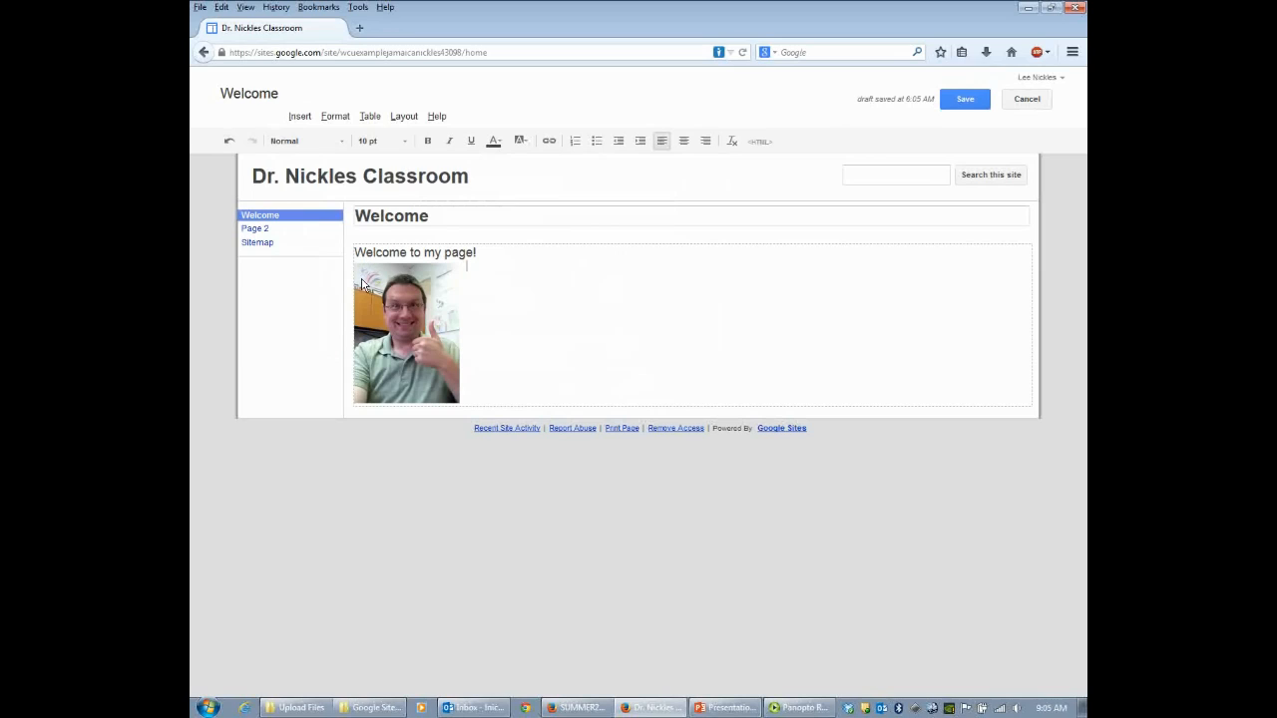
Move the photo in front of the "Welcome to my page!" text so the text sits beside it, and save the page
click(409, 313)
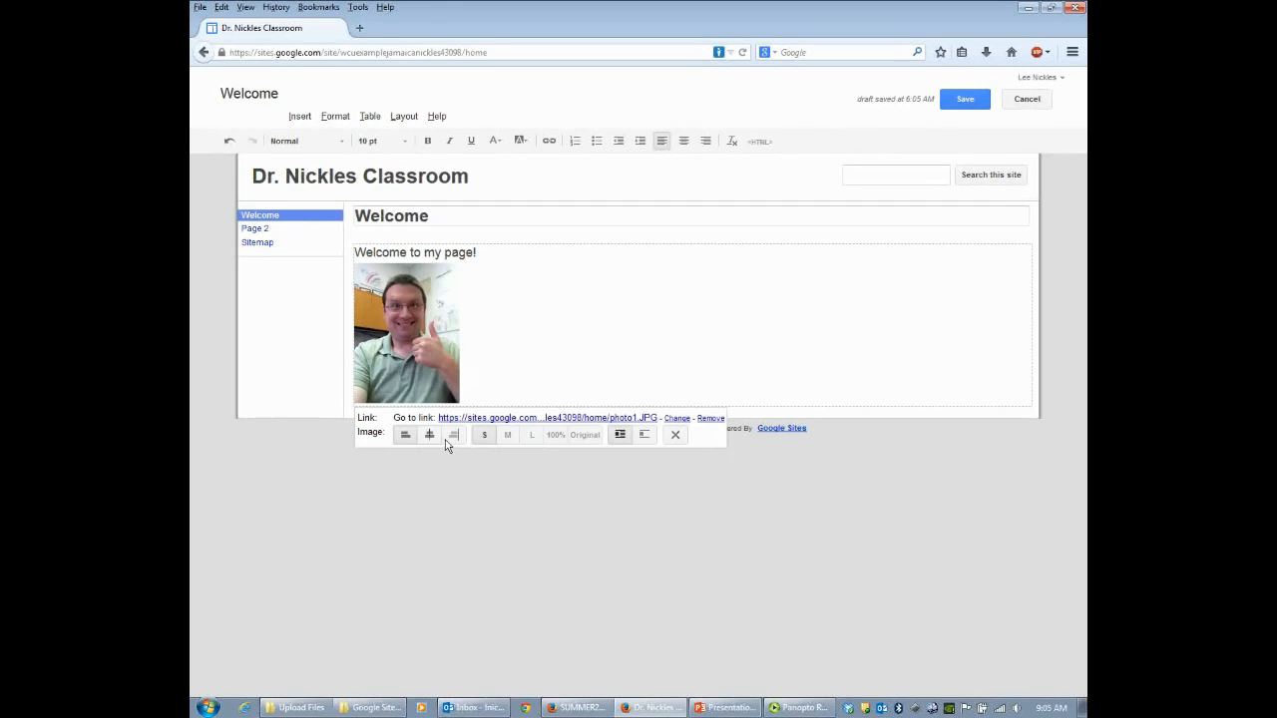
click(432, 336)
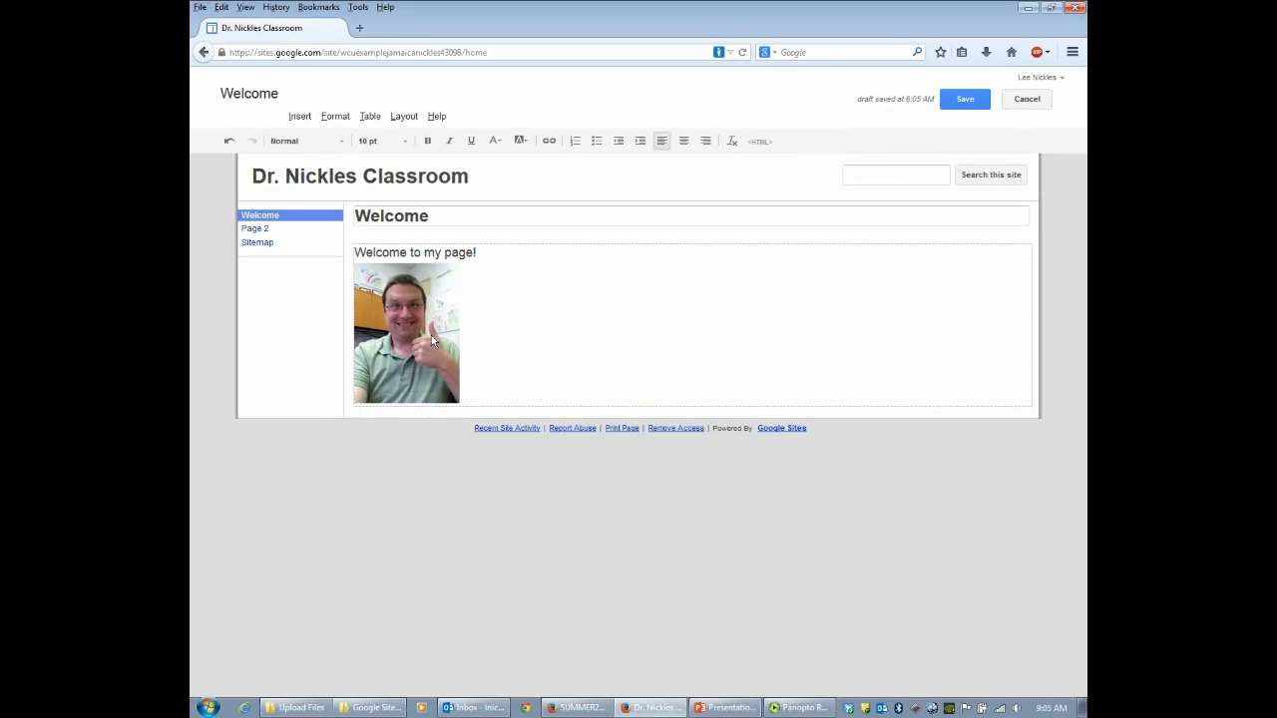
drag(431, 336, 364, 266)
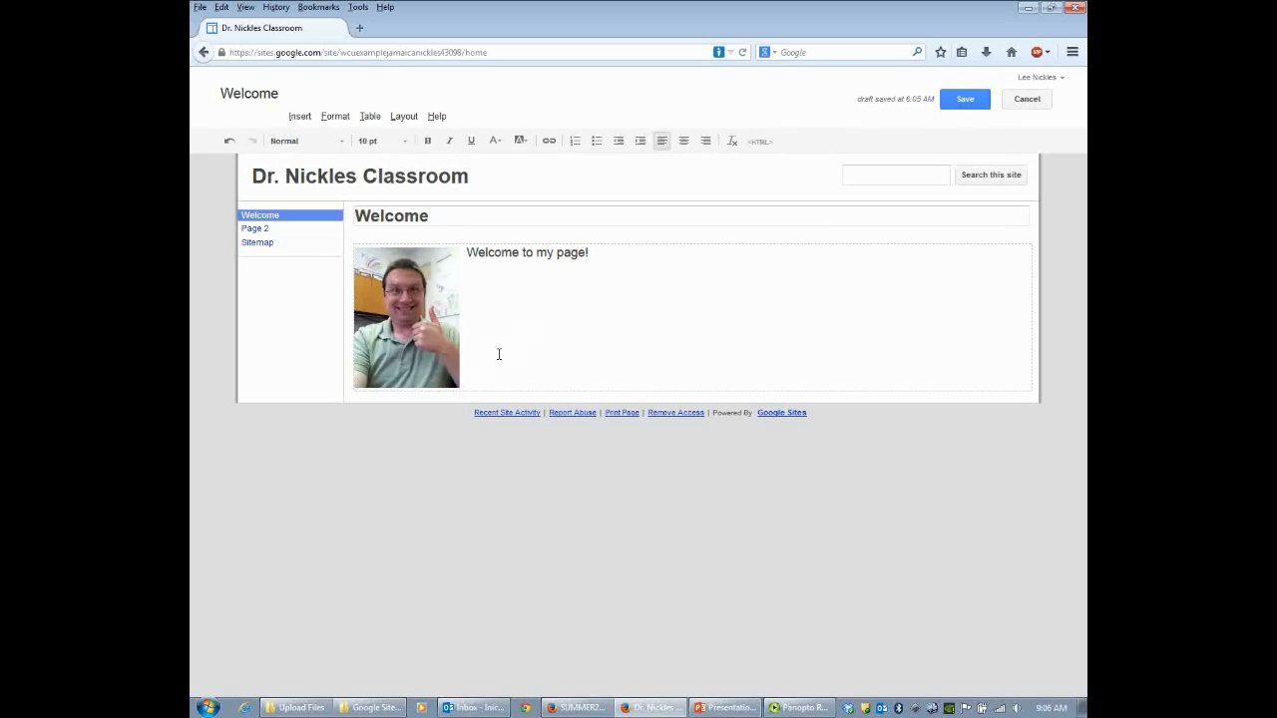
click(967, 103)
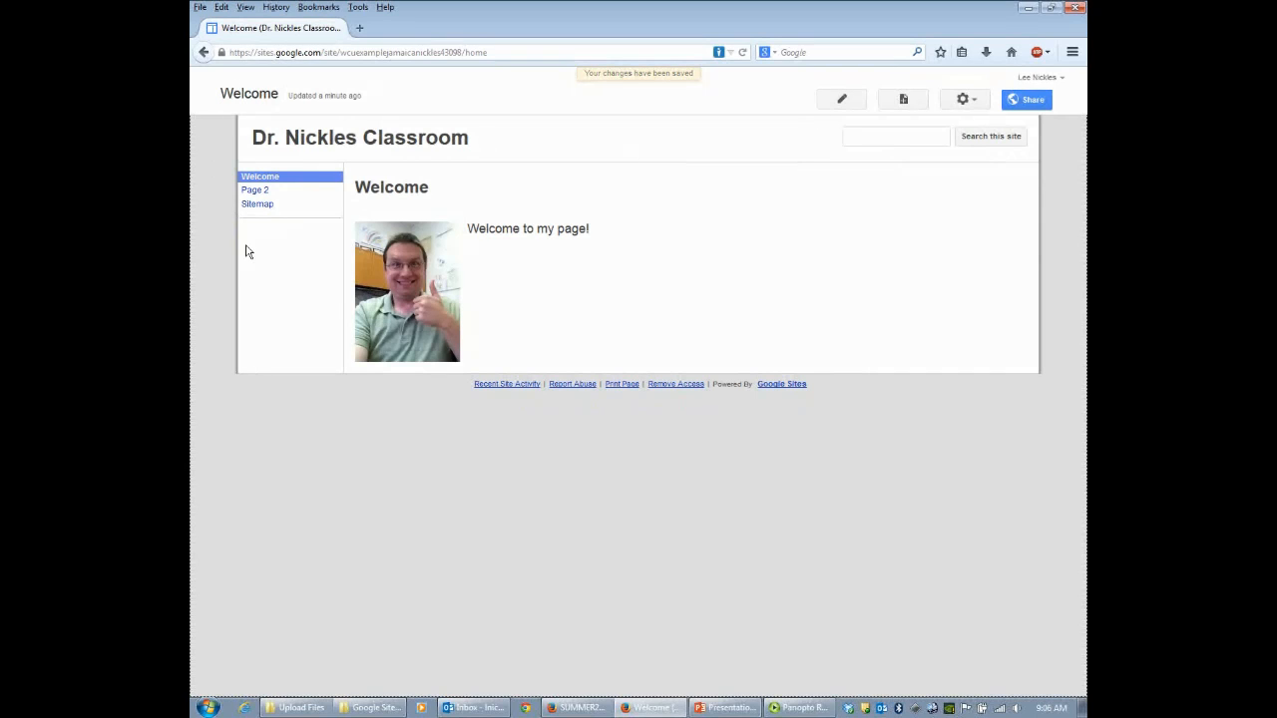
Open the site's general management settings from Page 2, add an exclamation mark to the end of the site name and save
click(265, 198)
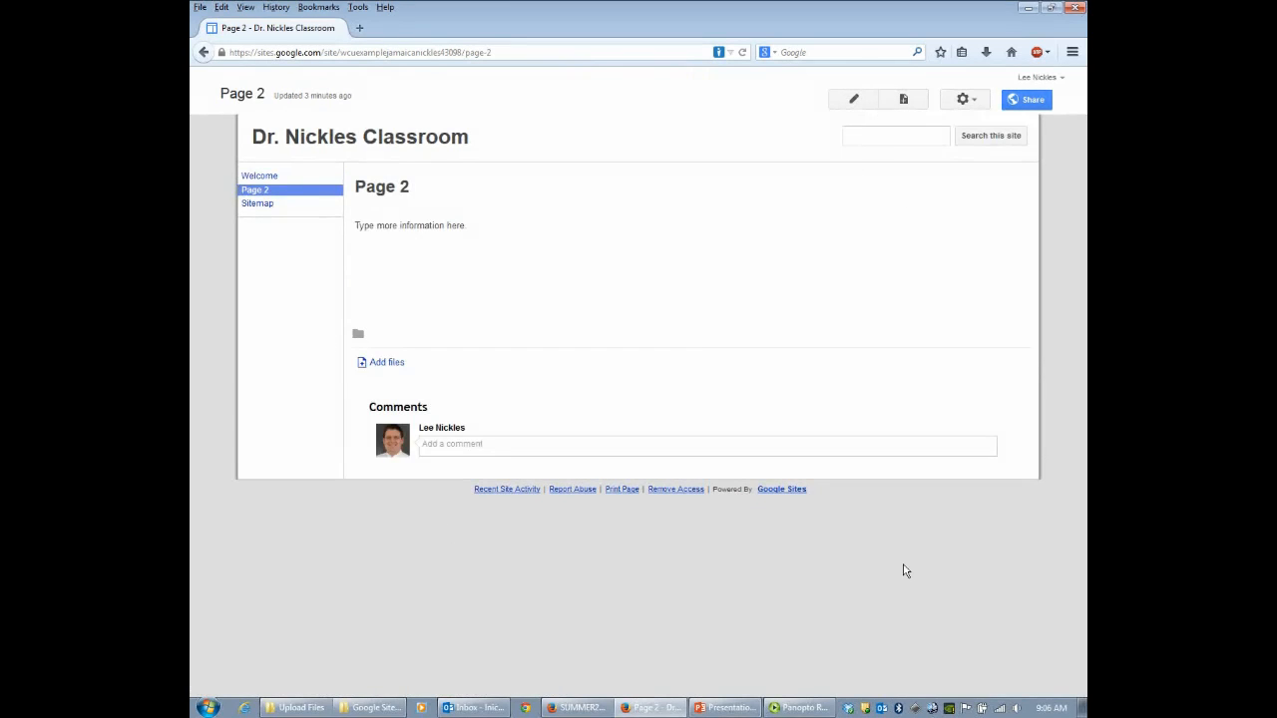
click(965, 104)
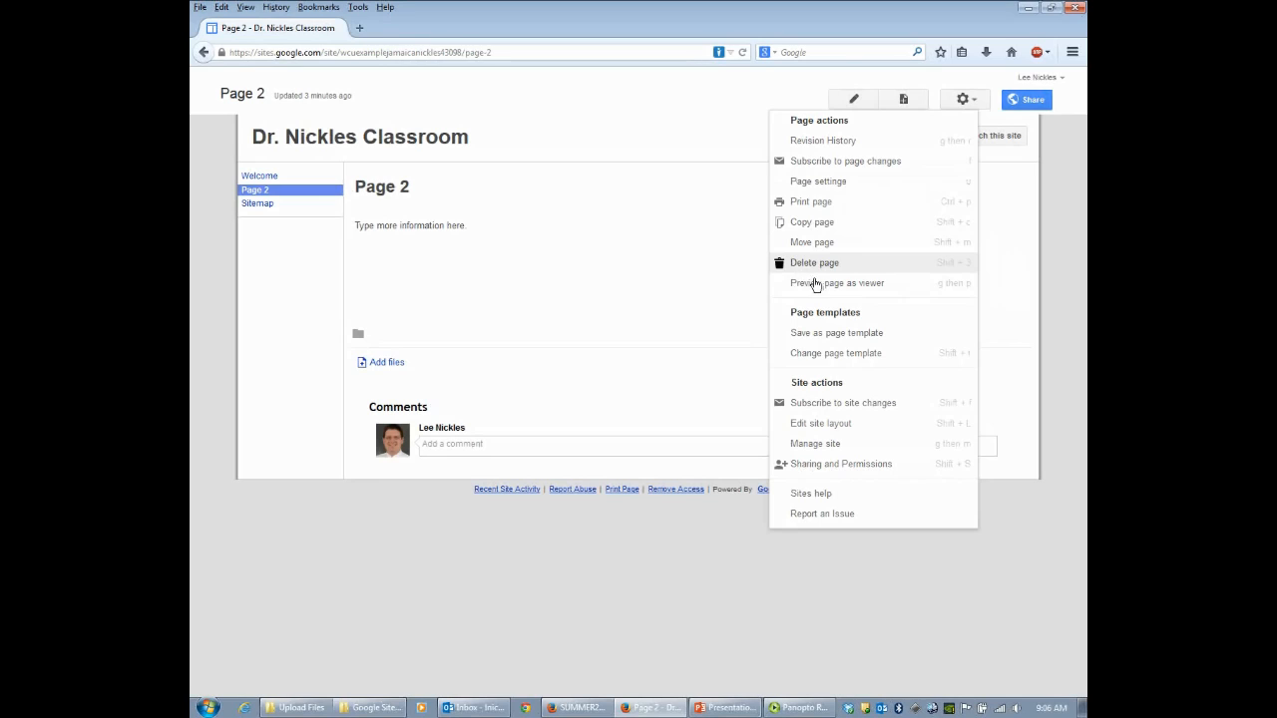
click(865, 449)
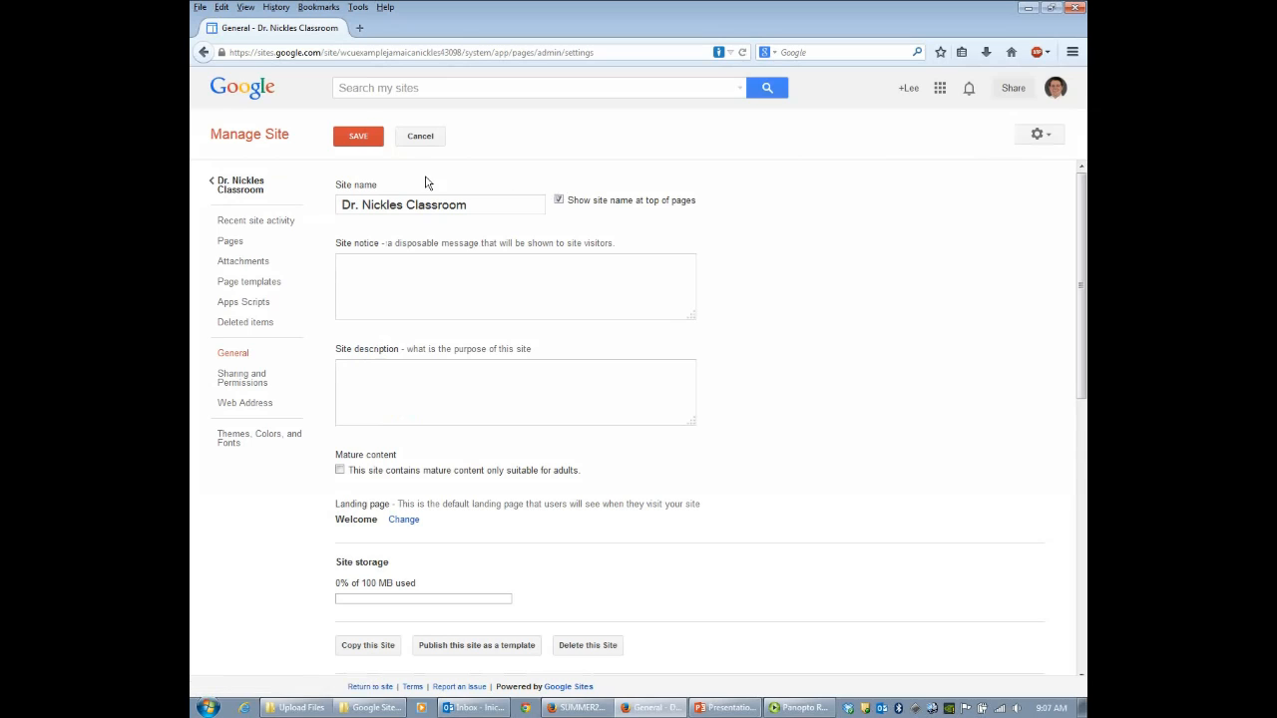
click(496, 208)
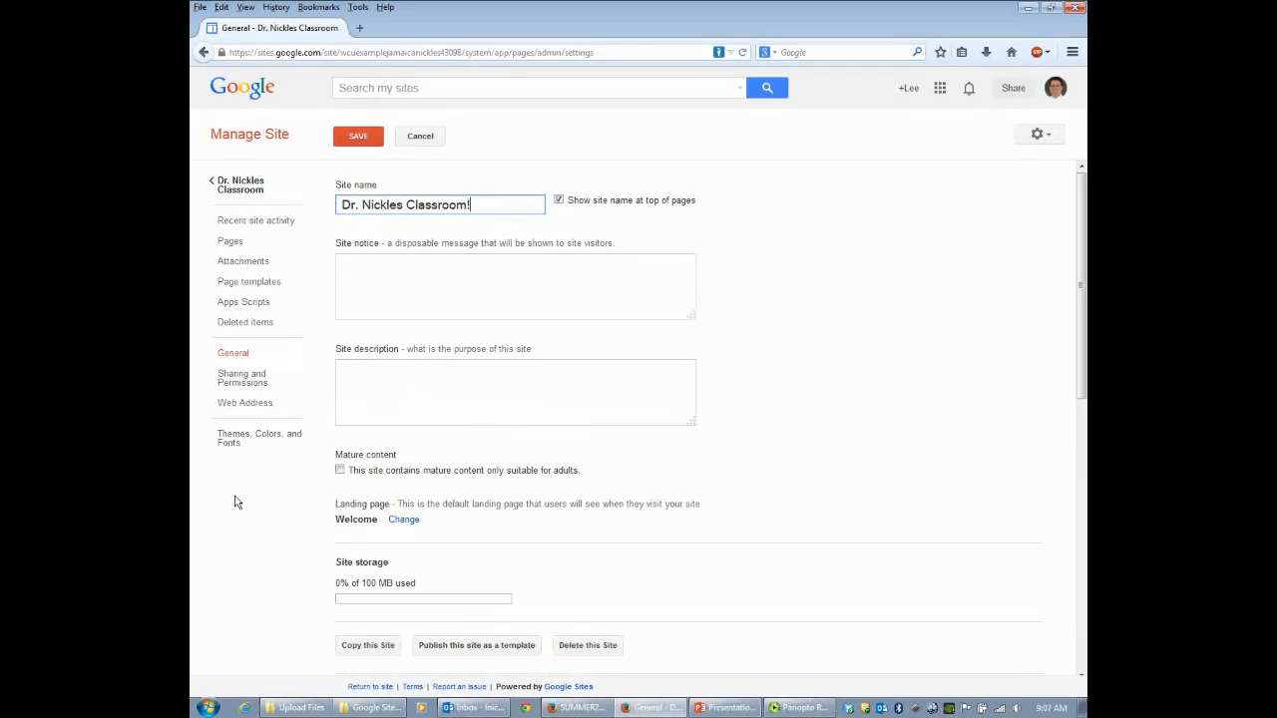
click(358, 136)
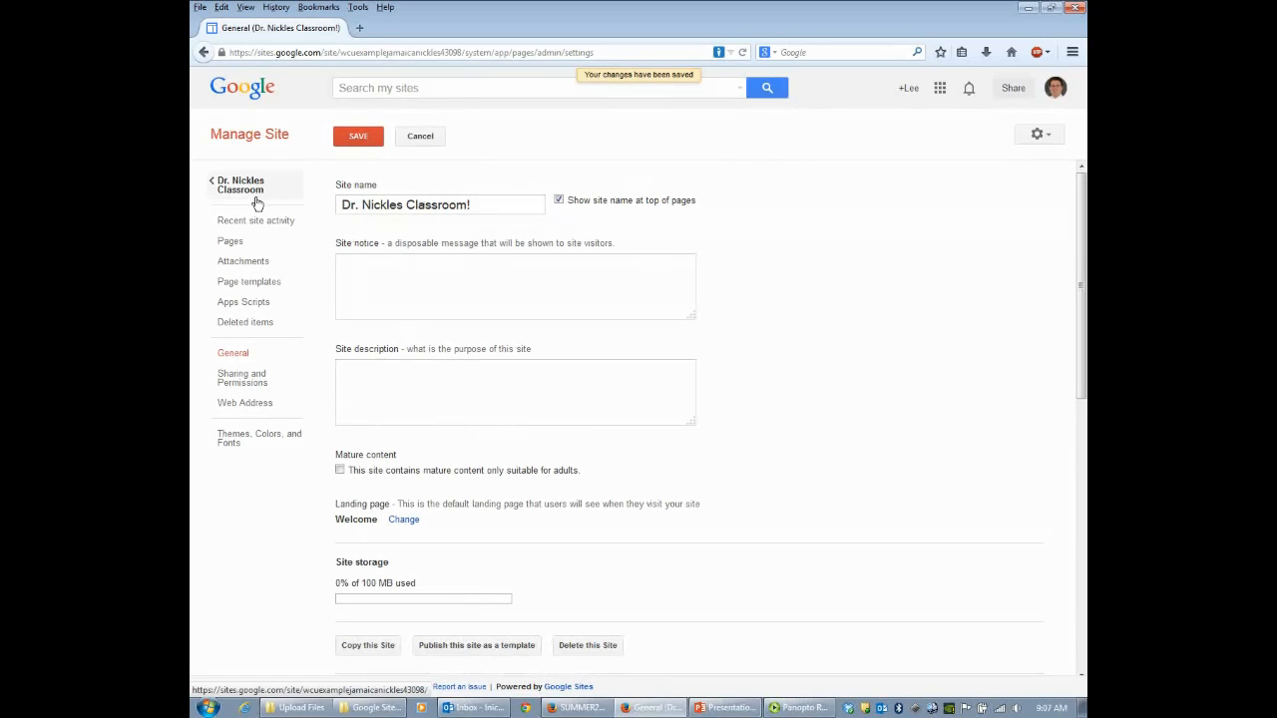
Open the site's themes, colors and fonts settings and look through the available base themes, keeping Iceberg
click(238, 455)
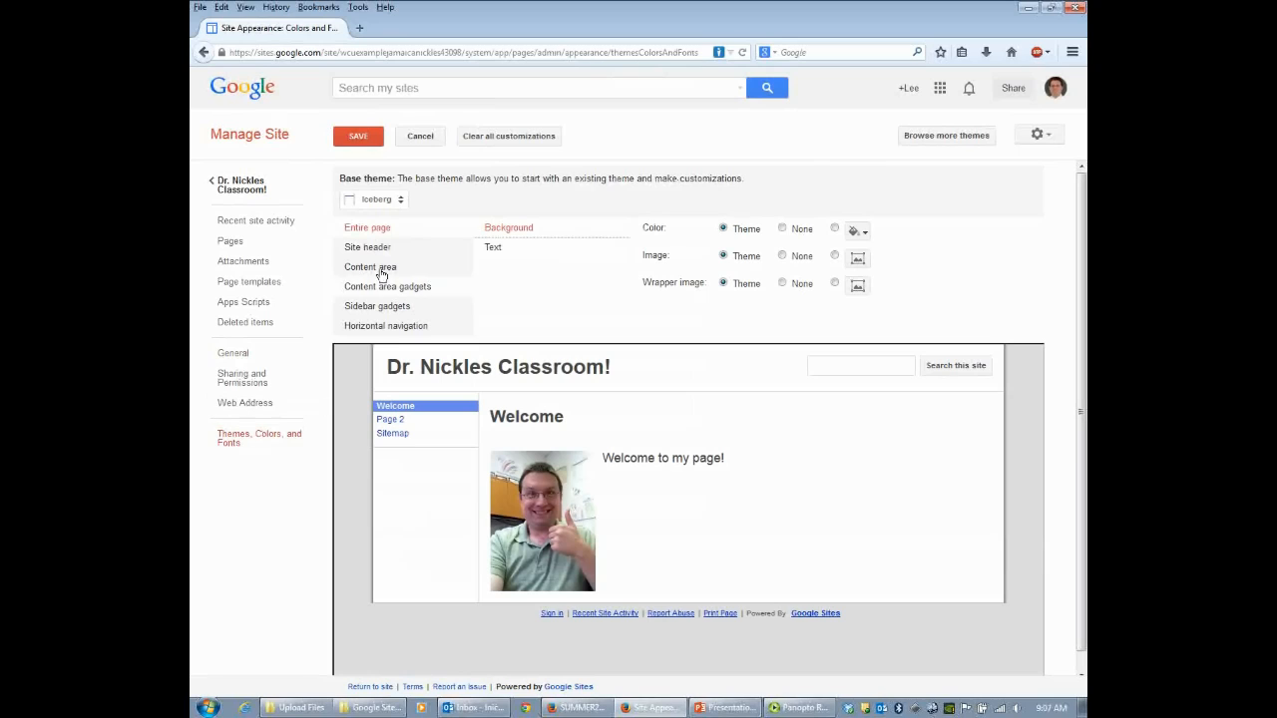
click(400, 205)
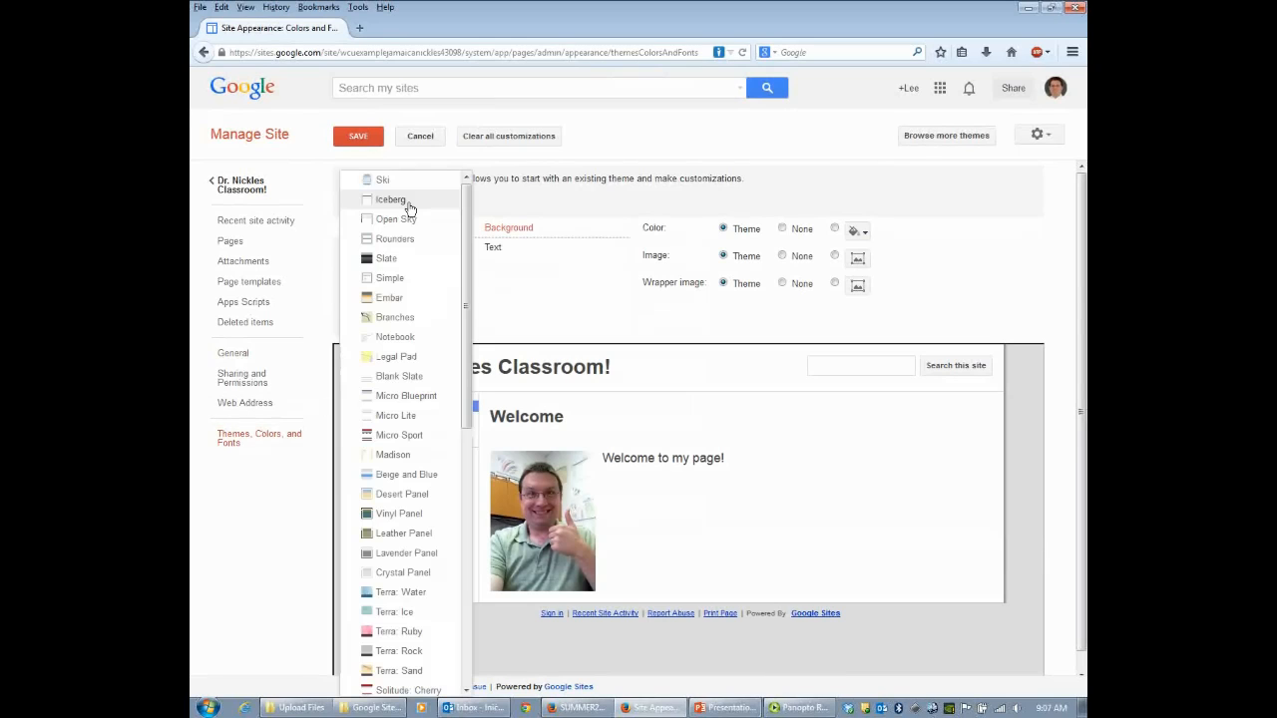
click(409, 207)
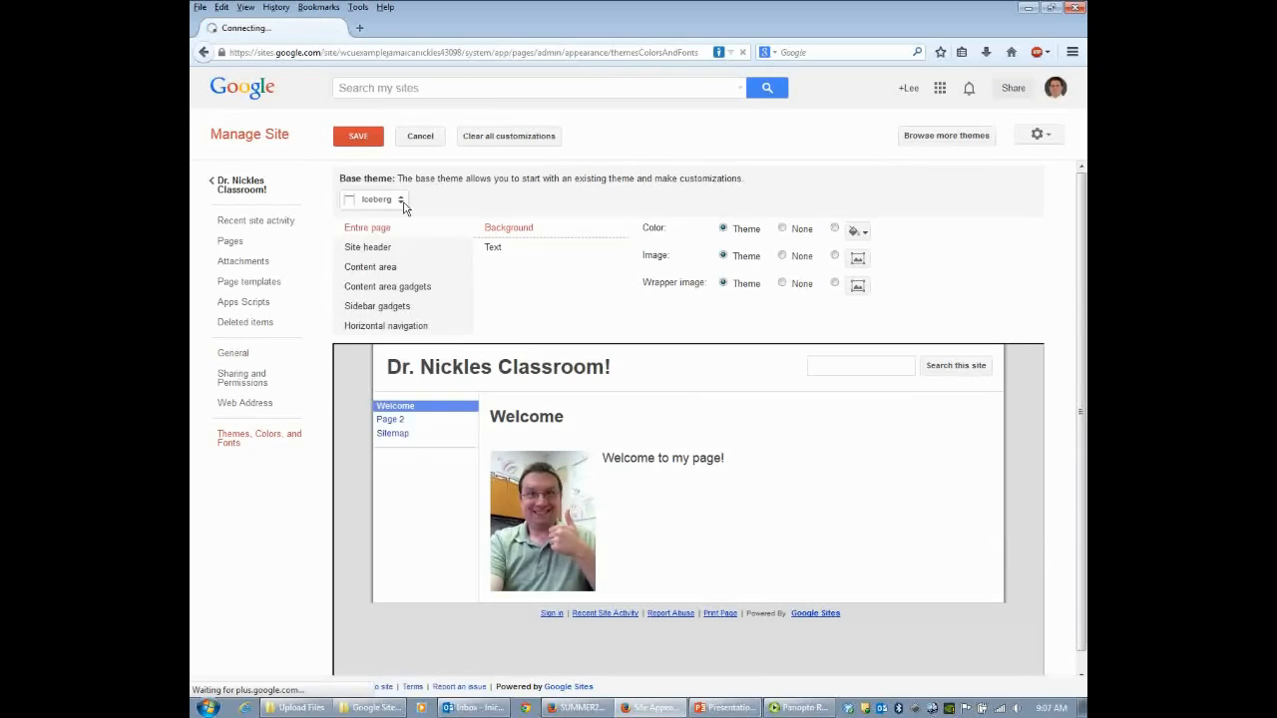
click(407, 210)
click(474, 228)
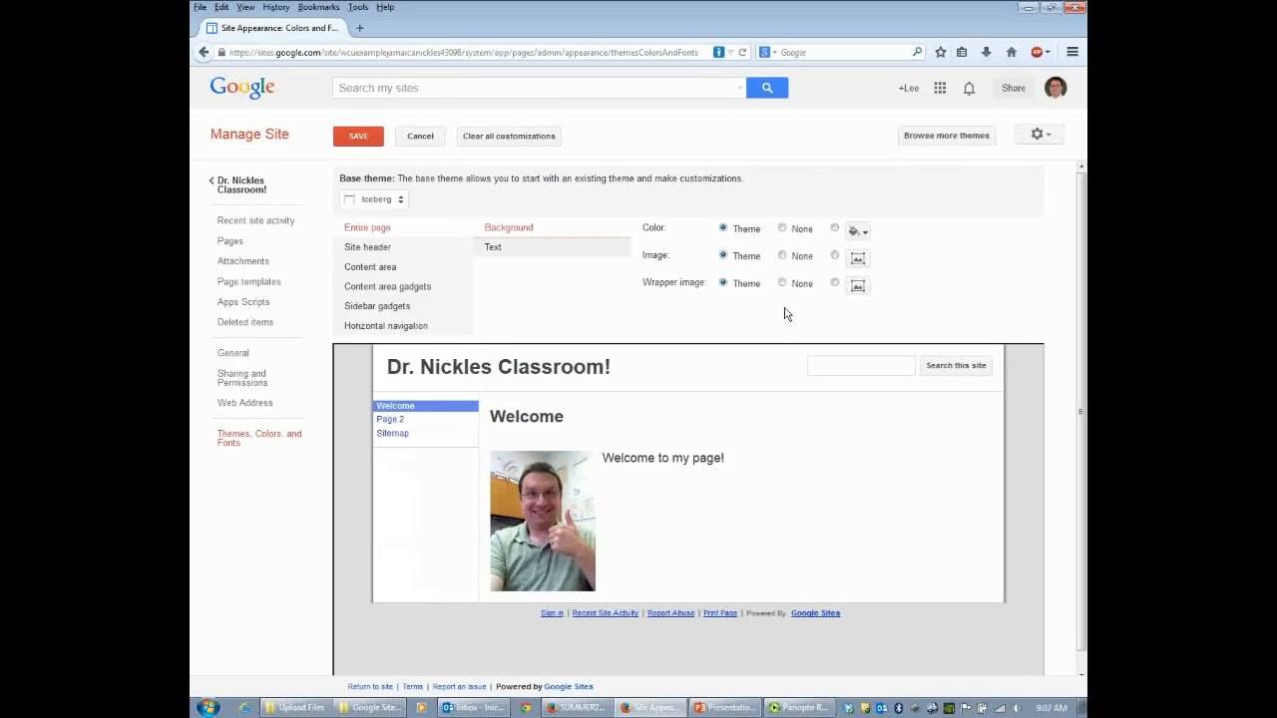
Change the site's base theme to Solitude: Violet and save the change
click(407, 207)
drag(467, 221, 480, 382)
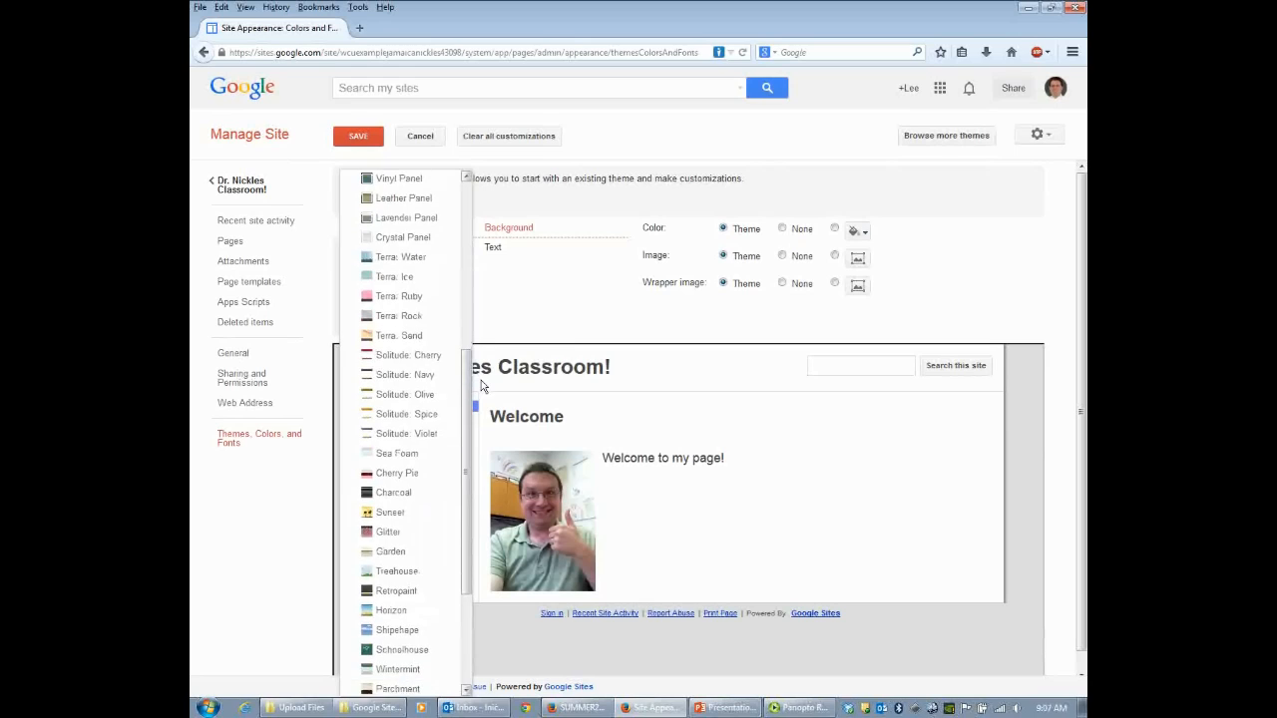
click(404, 439)
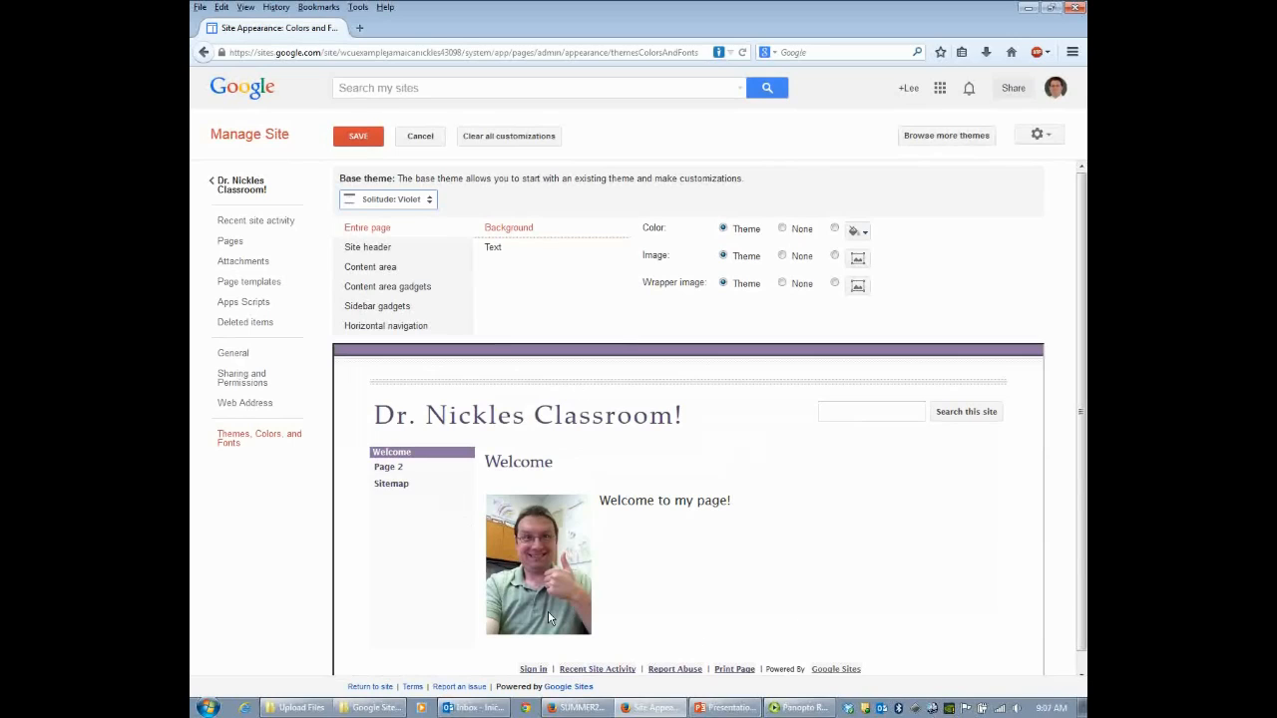
click(365, 136)
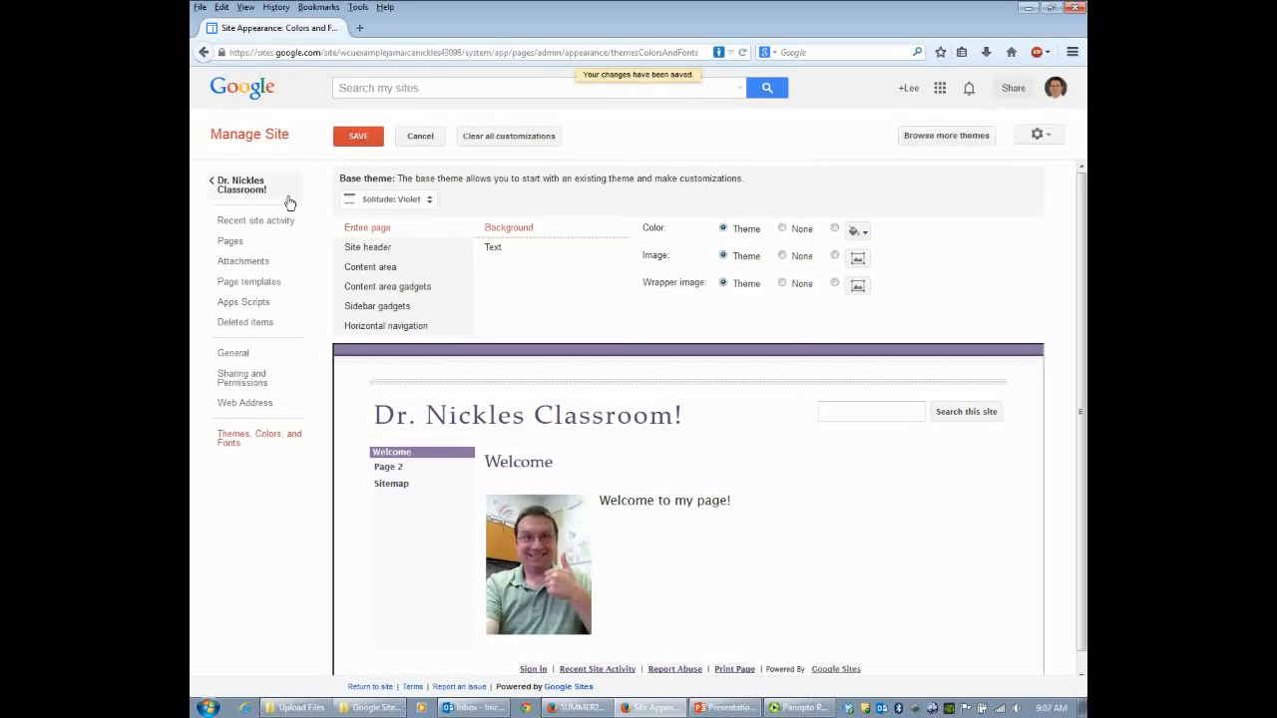
Return to the site and check how Page 2 and the Welcome page look with the applied theme
click(251, 200)
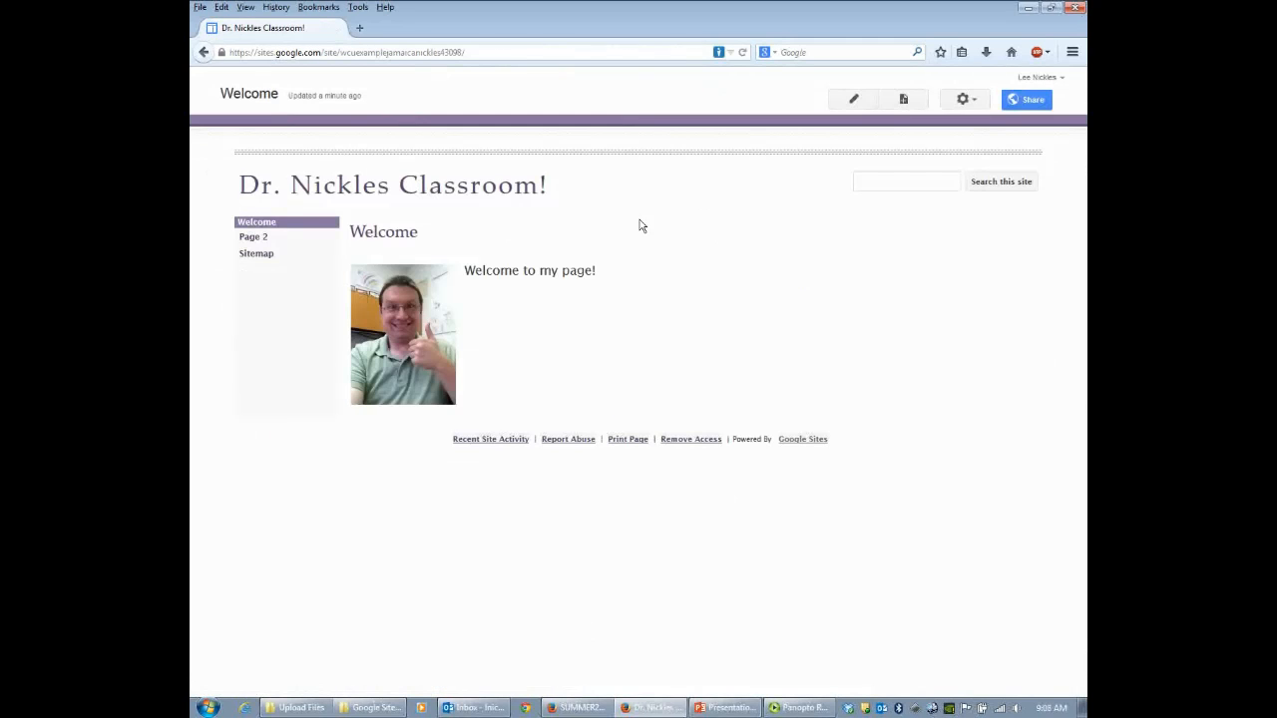
click(266, 244)
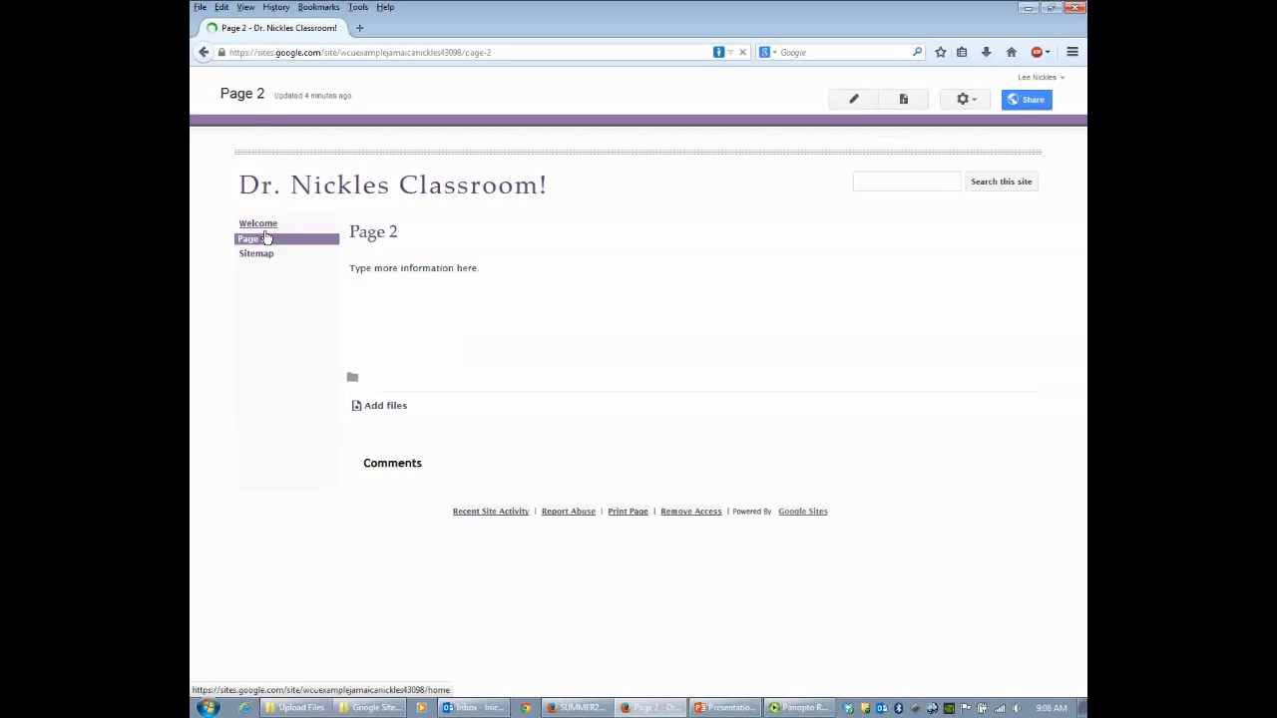
click(263, 227)
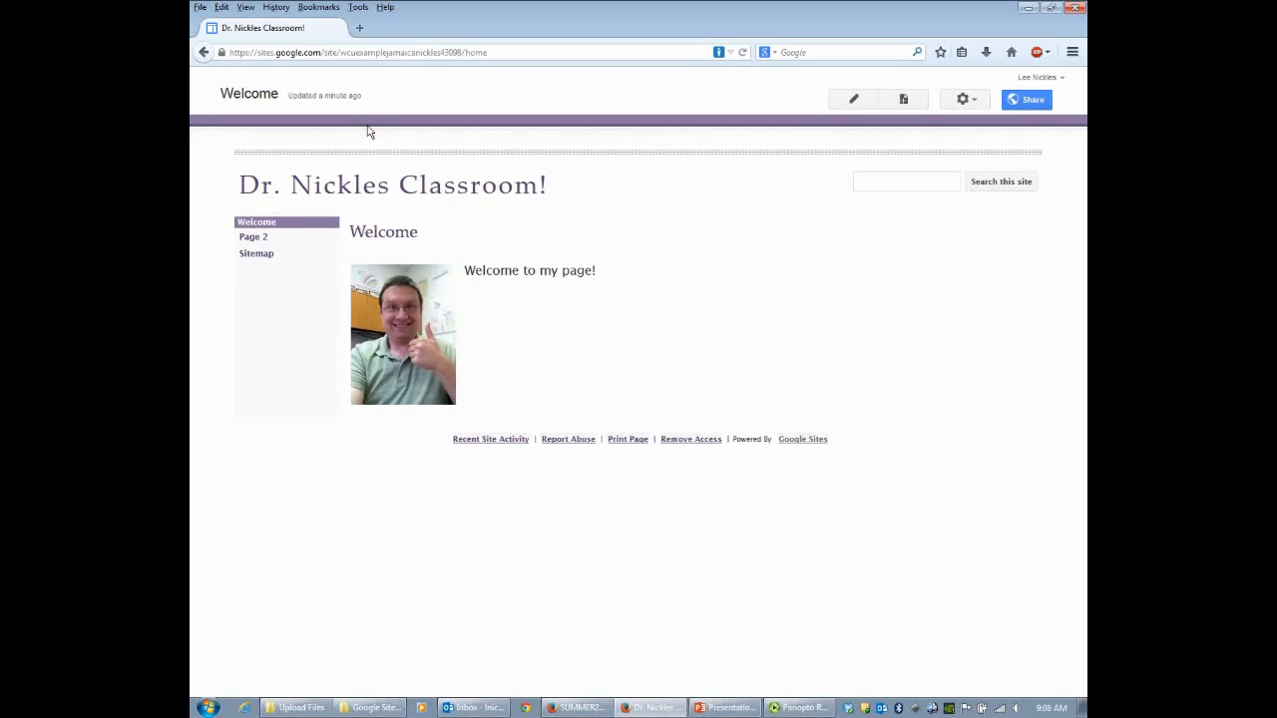
Edit Page 2, retitling it "Files" and adding the line "Here is my gradebook:" with a blank line after it
click(264, 244)
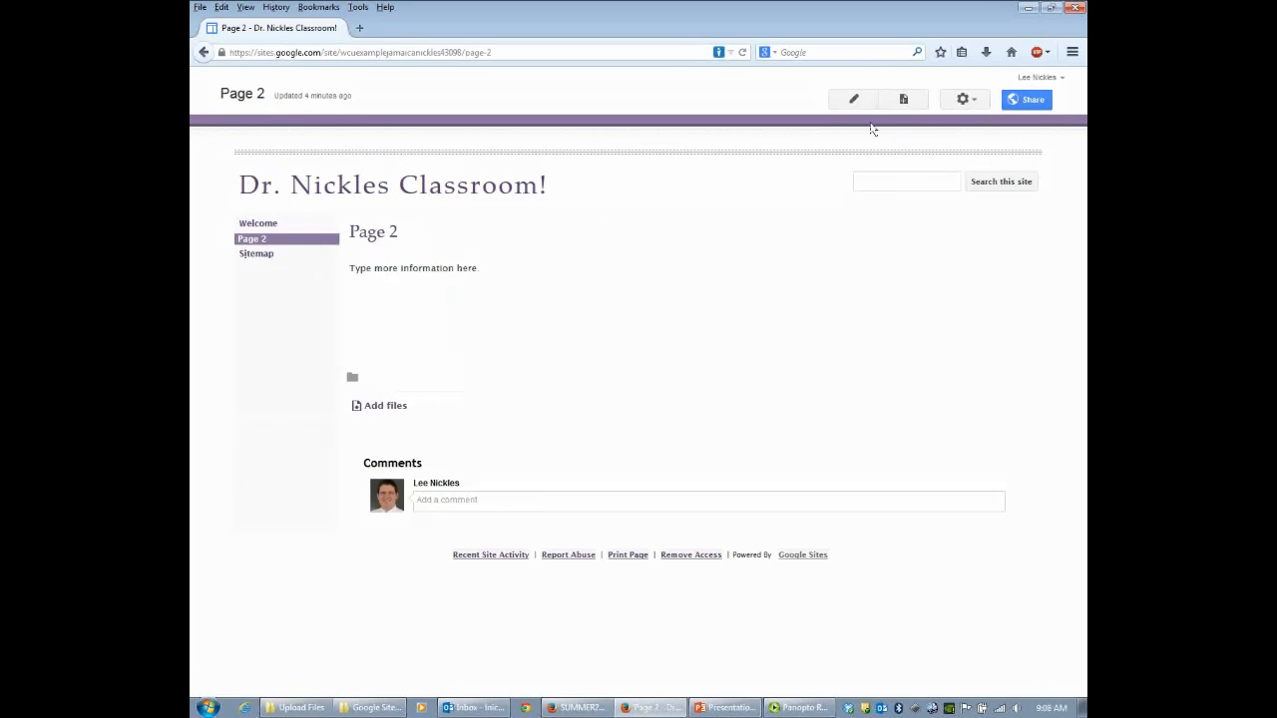
click(854, 100)
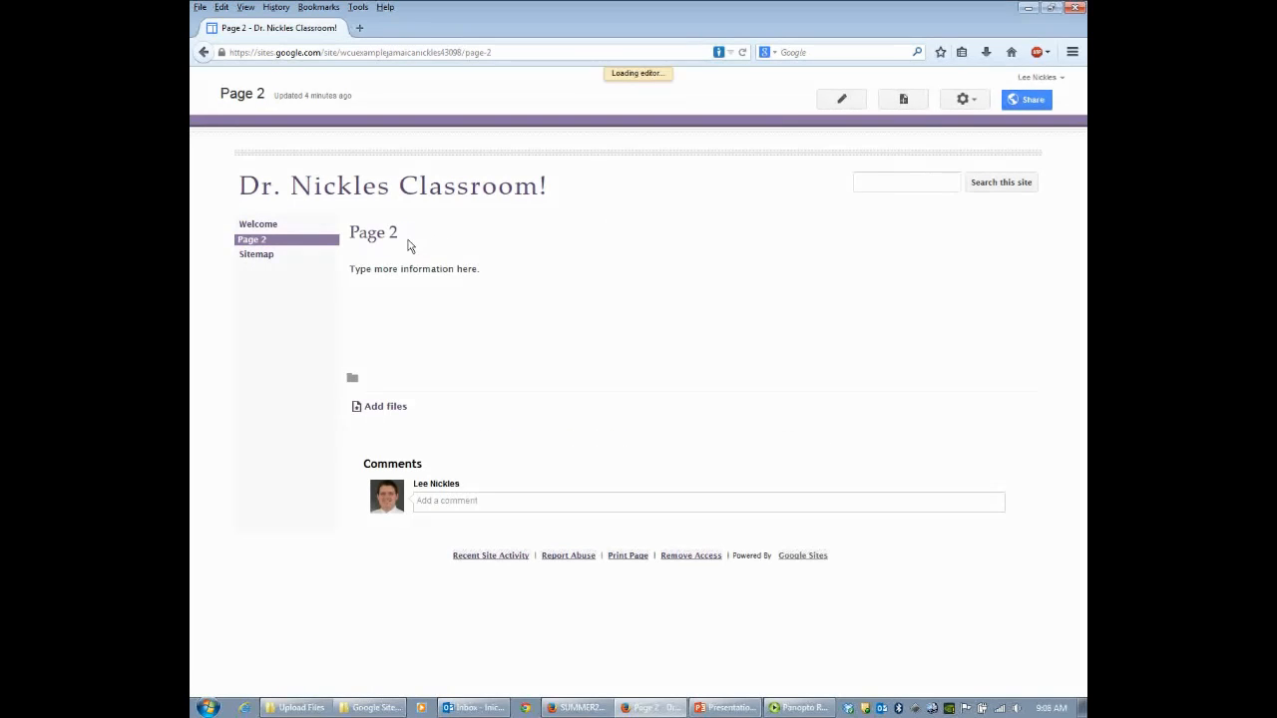
drag(442, 265, 298, 257)
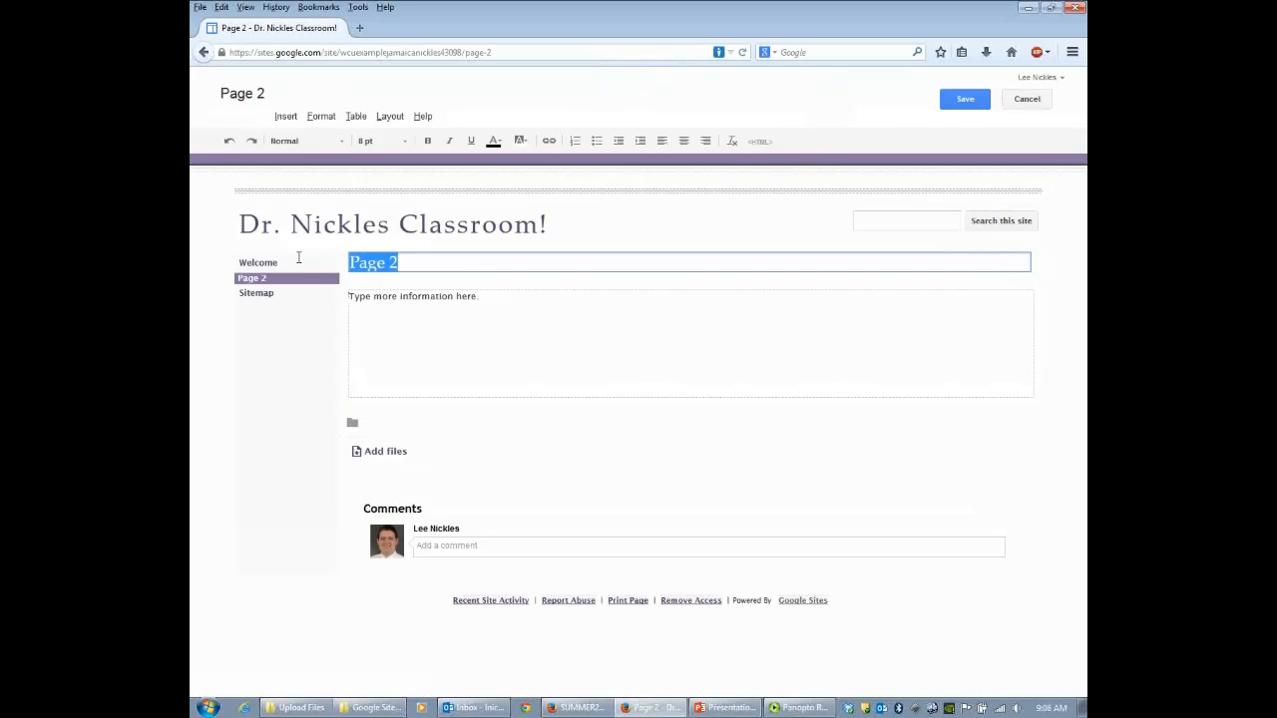
text(Files)
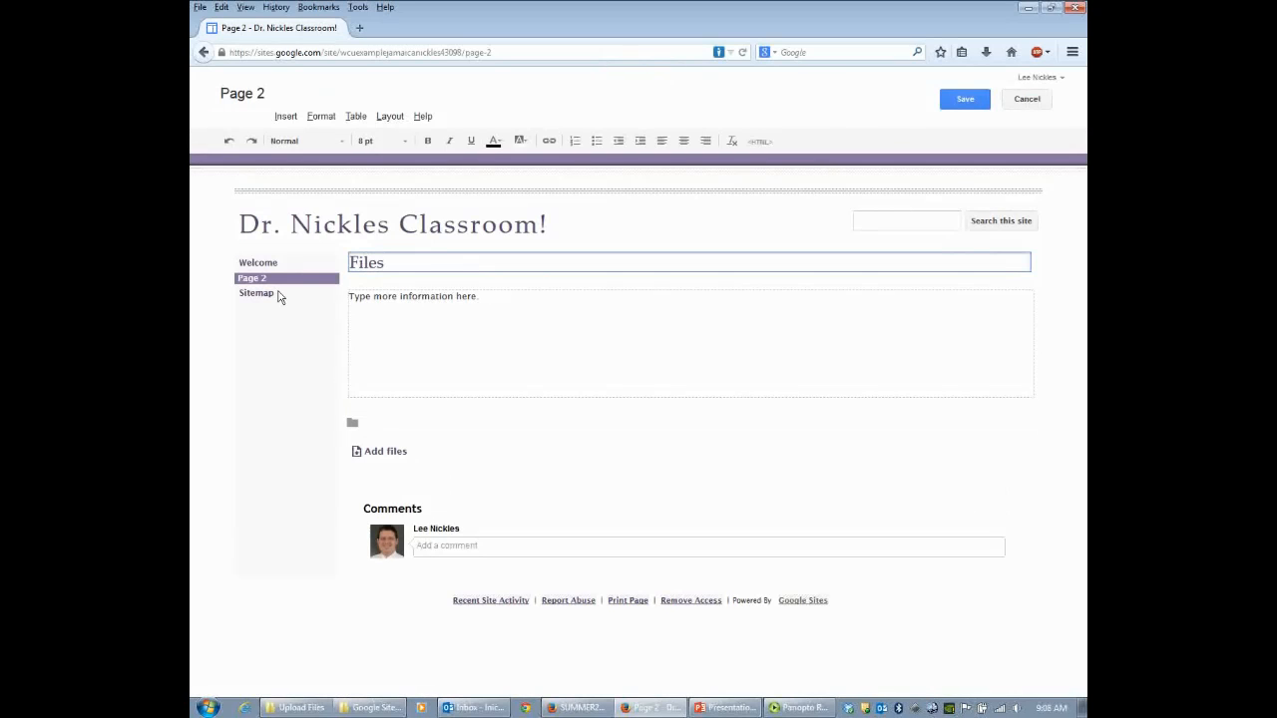
click(528, 310)
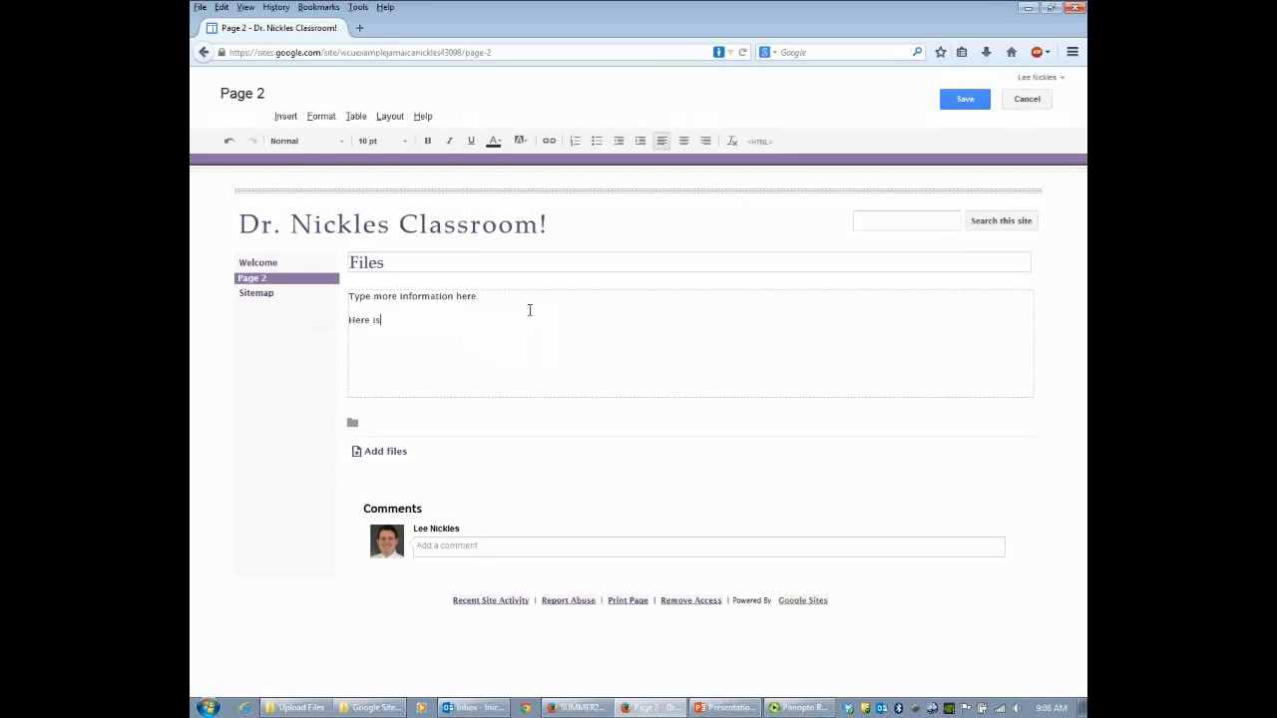
text(Here is my gradebook:)
key(Return)
Open Google Drive (drive.google.com) in a new browser tab and upload gradebook.xlsx from the Upload Files folder
click(360, 28)
text(drive.google.com/)
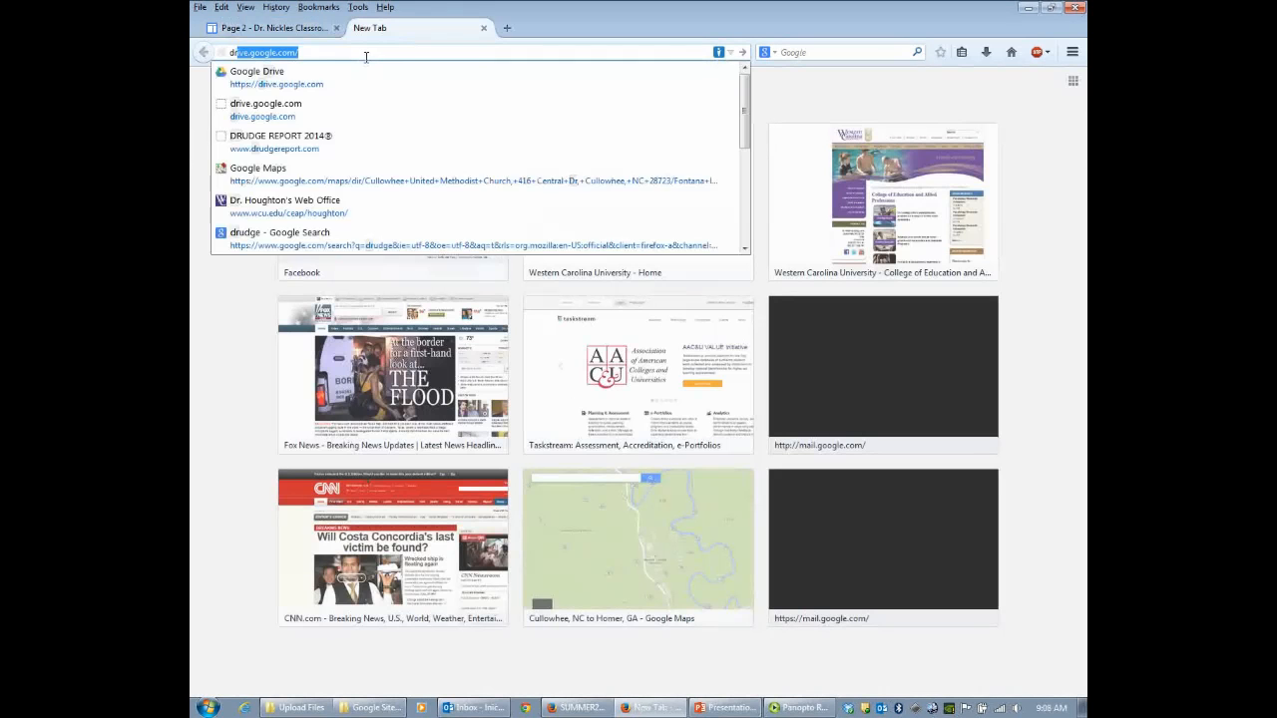
key(Return)
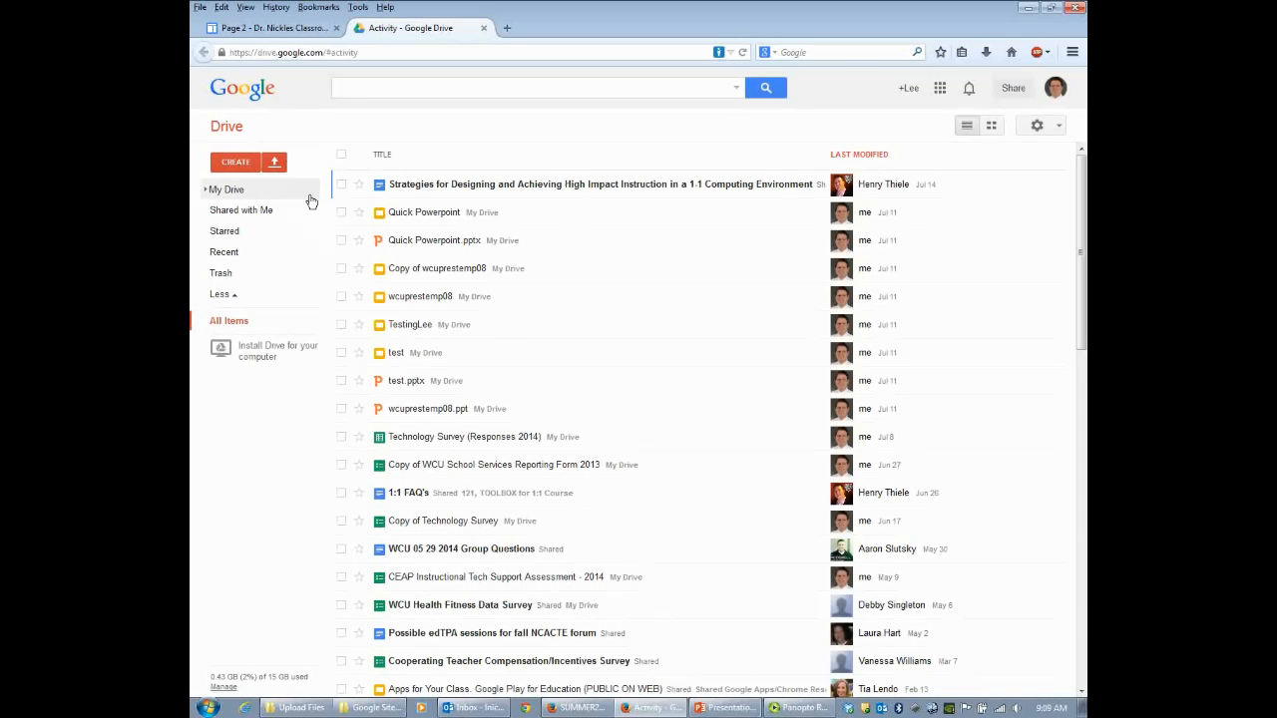
click(274, 163)
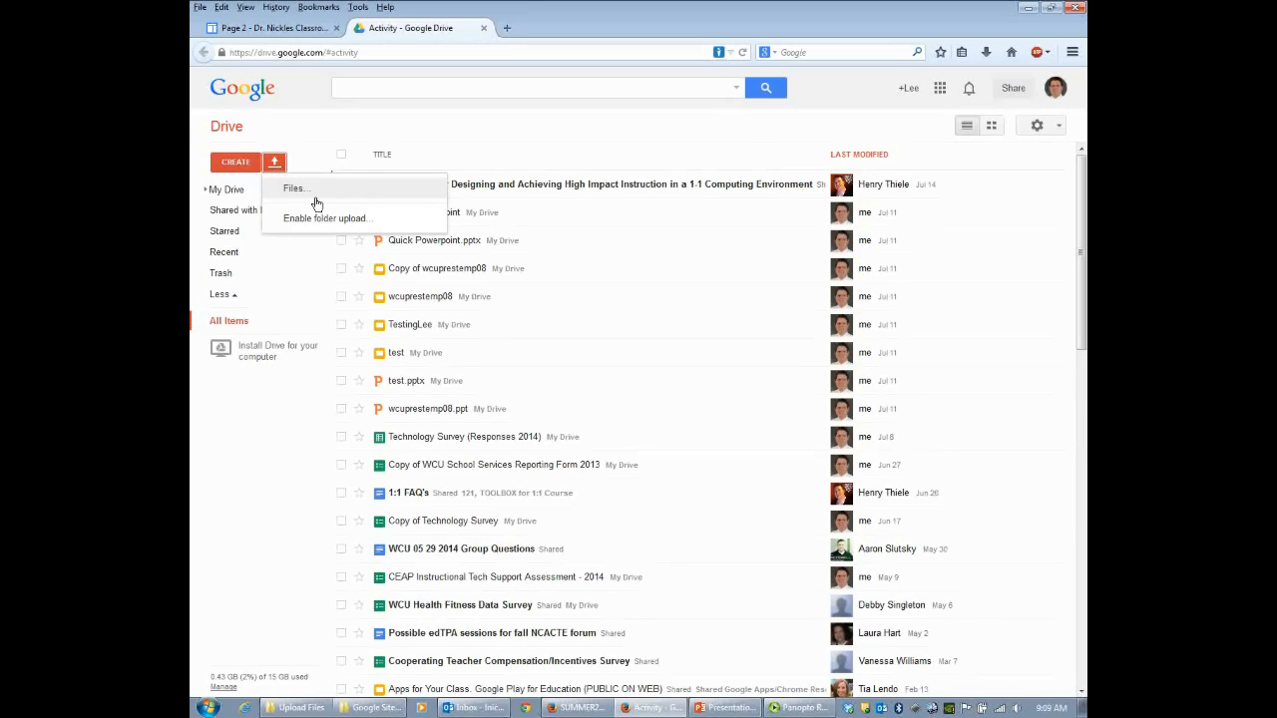
click(316, 199)
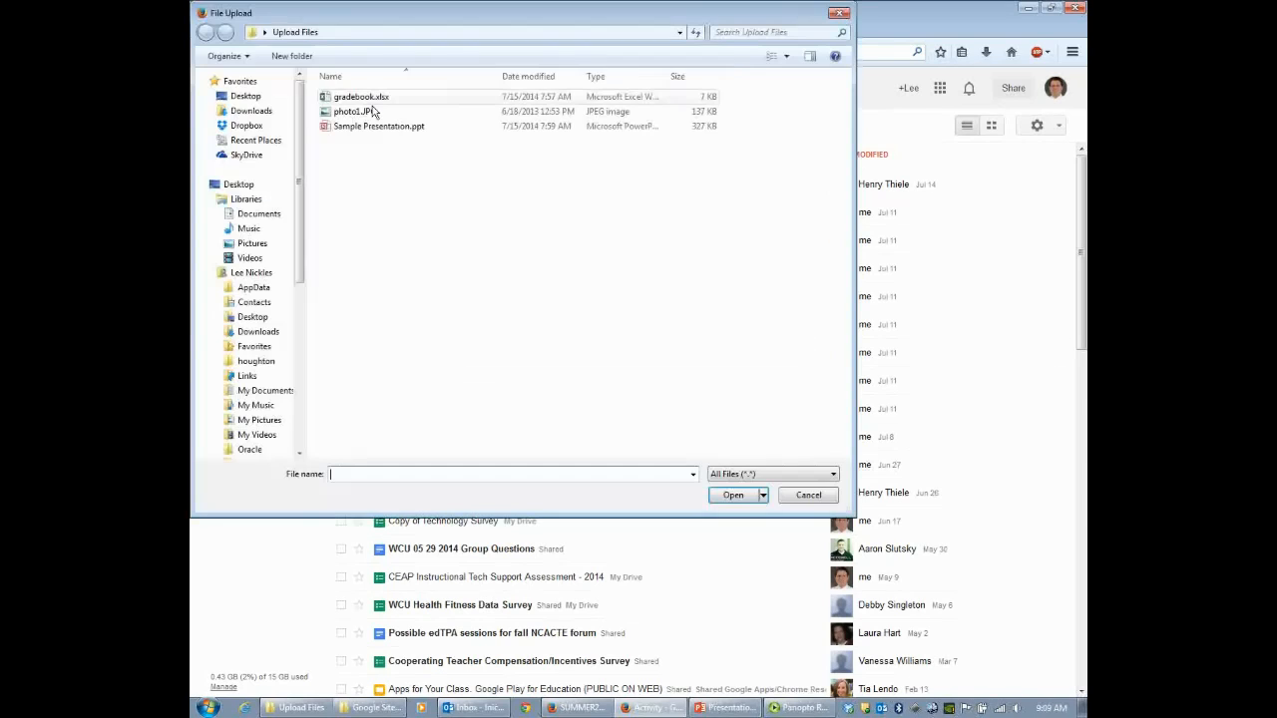
click(361, 100)
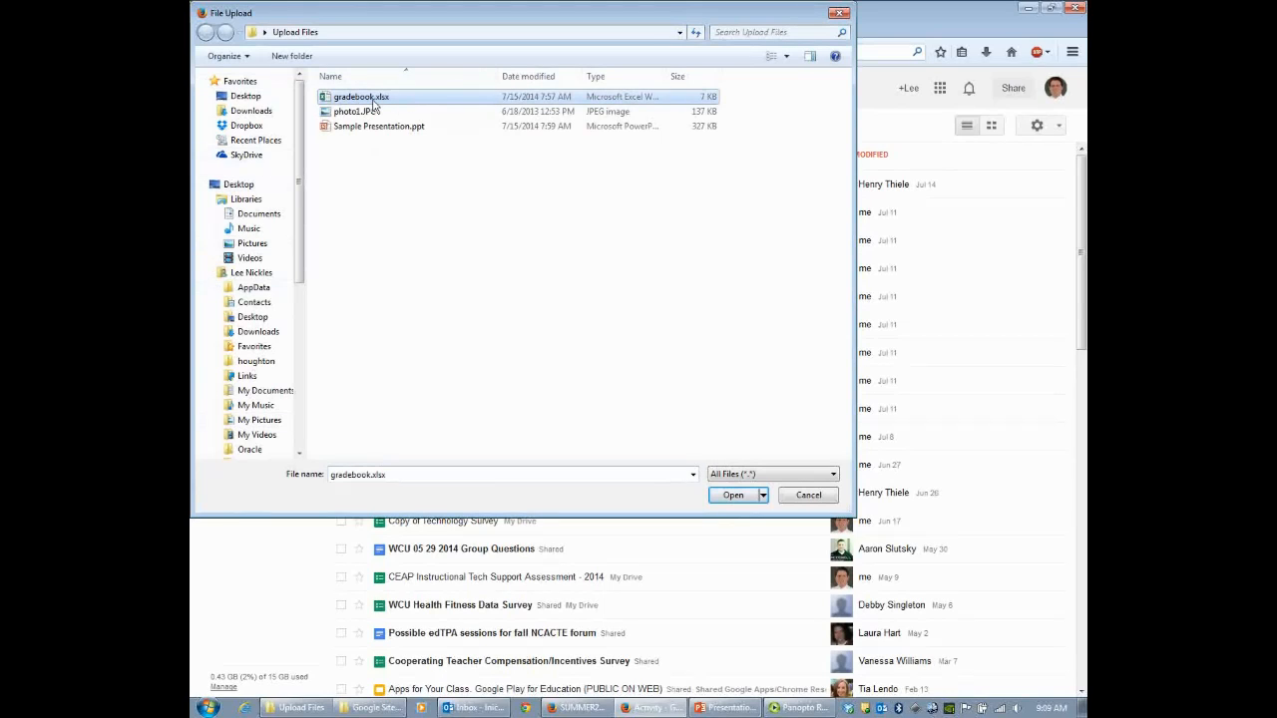
click(744, 504)
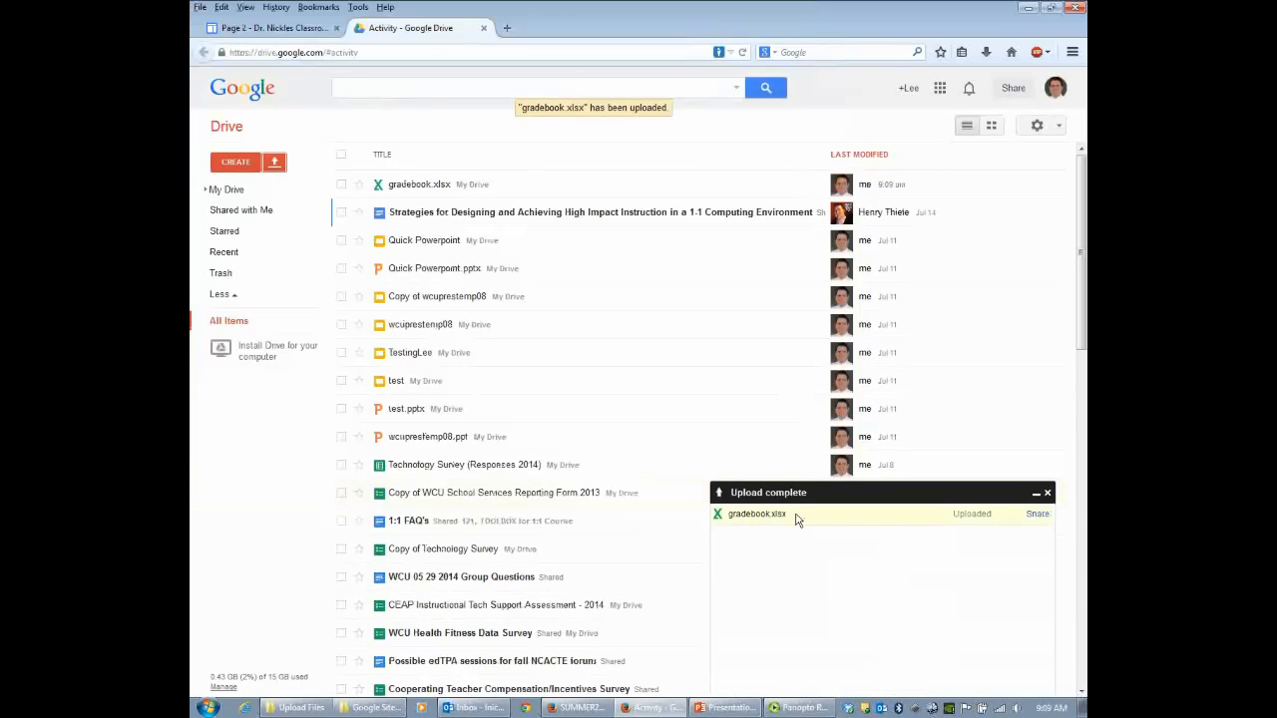
Open the sharing settings of the uploaded gradebook.xlsx and copy its share link
right_click(420, 197)
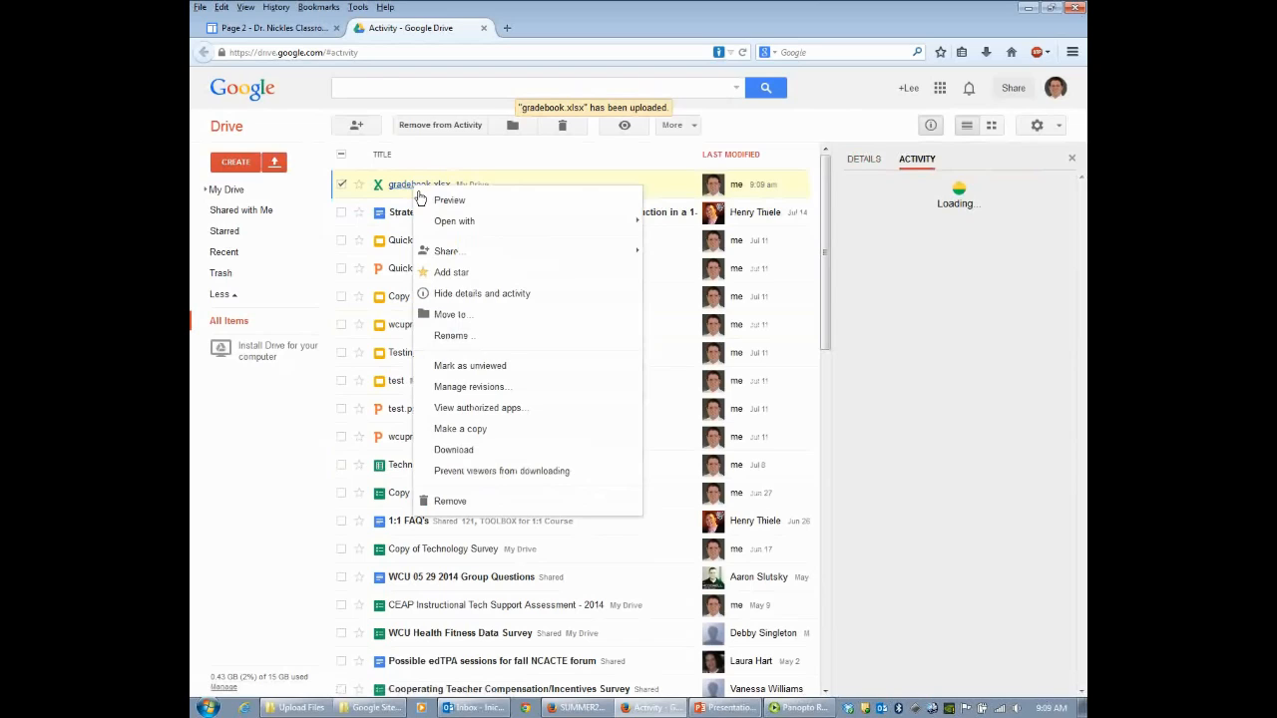
click(421, 196)
right_click(426, 196)
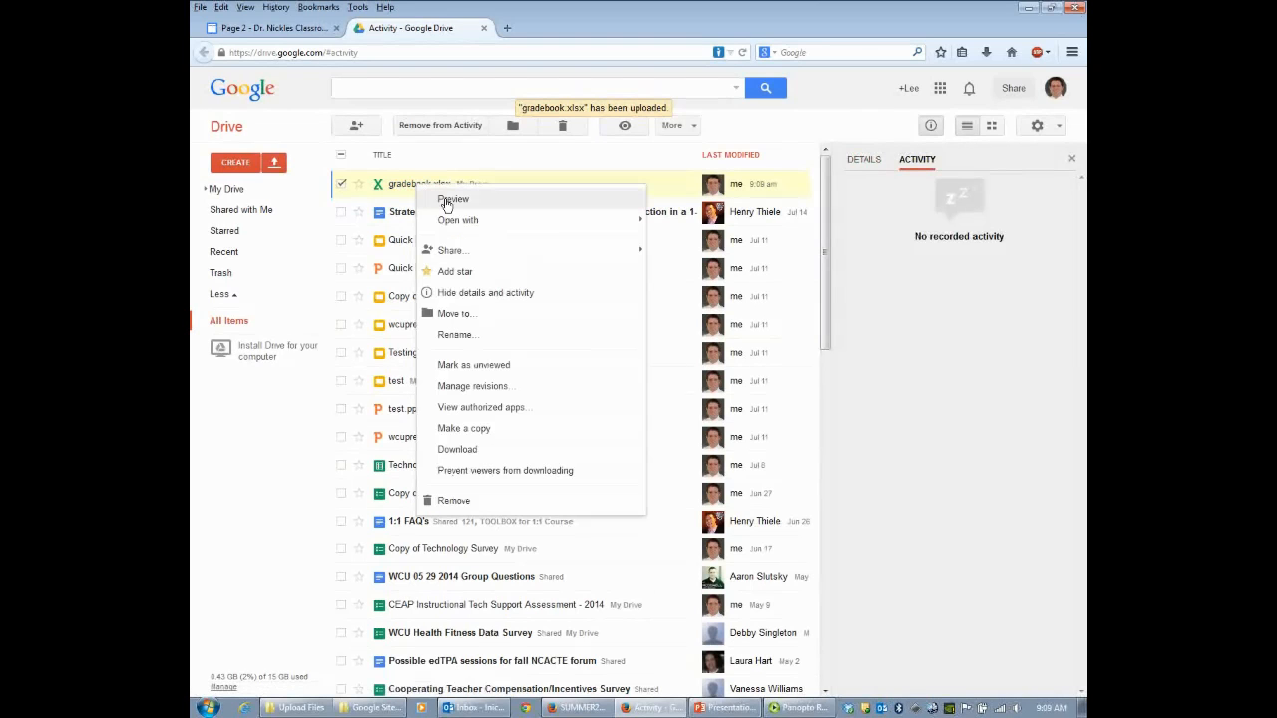
mouse_move(464, 265)
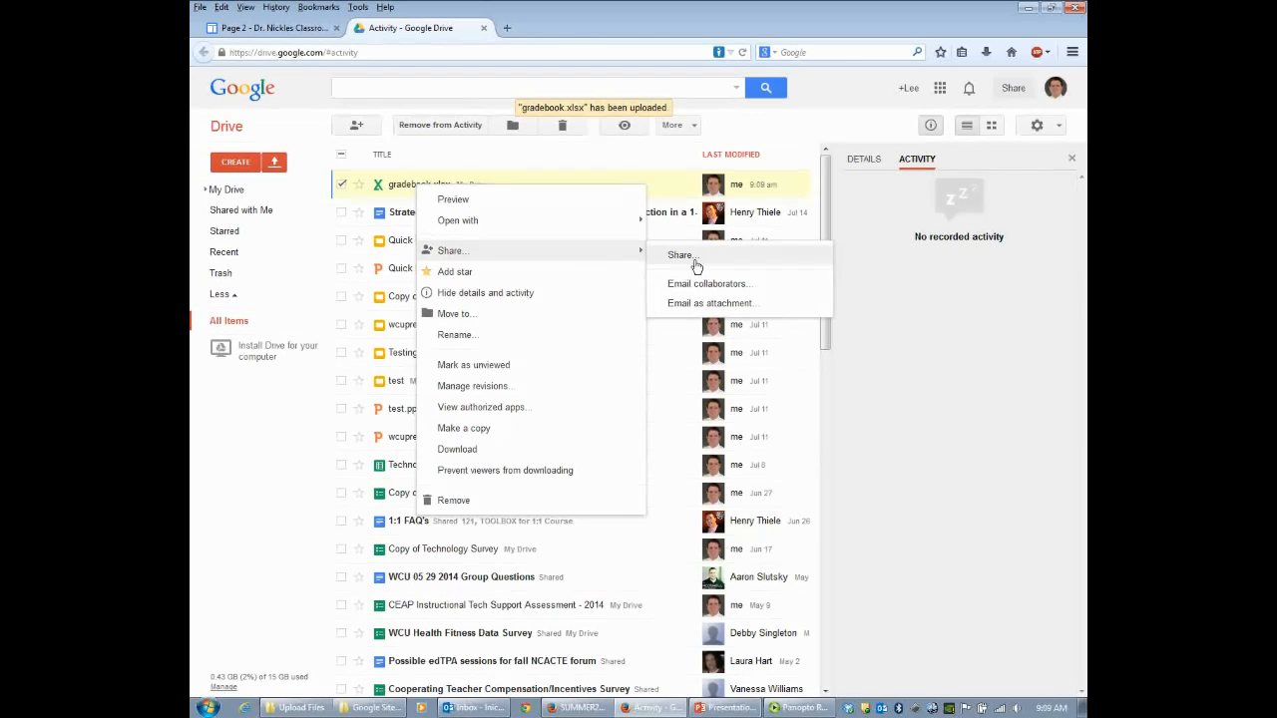
click(449, 167)
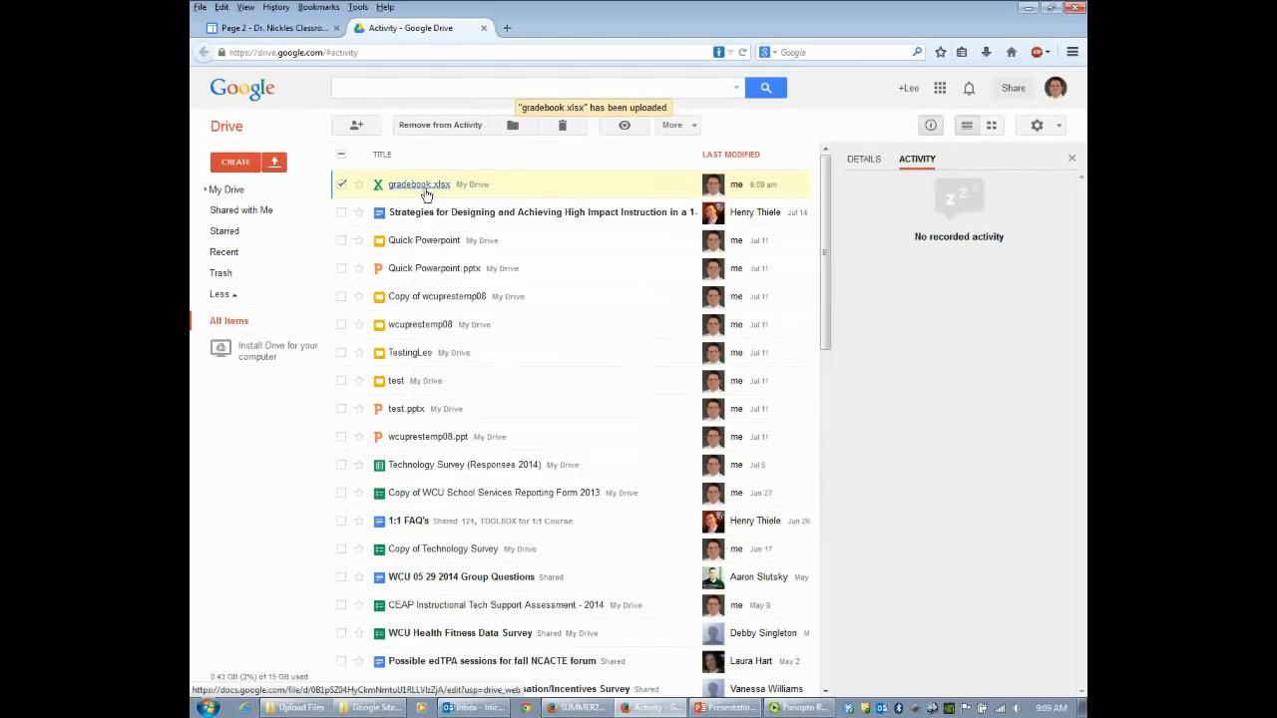
right_click(418, 184)
mouse_move(454, 248)
click(690, 257)
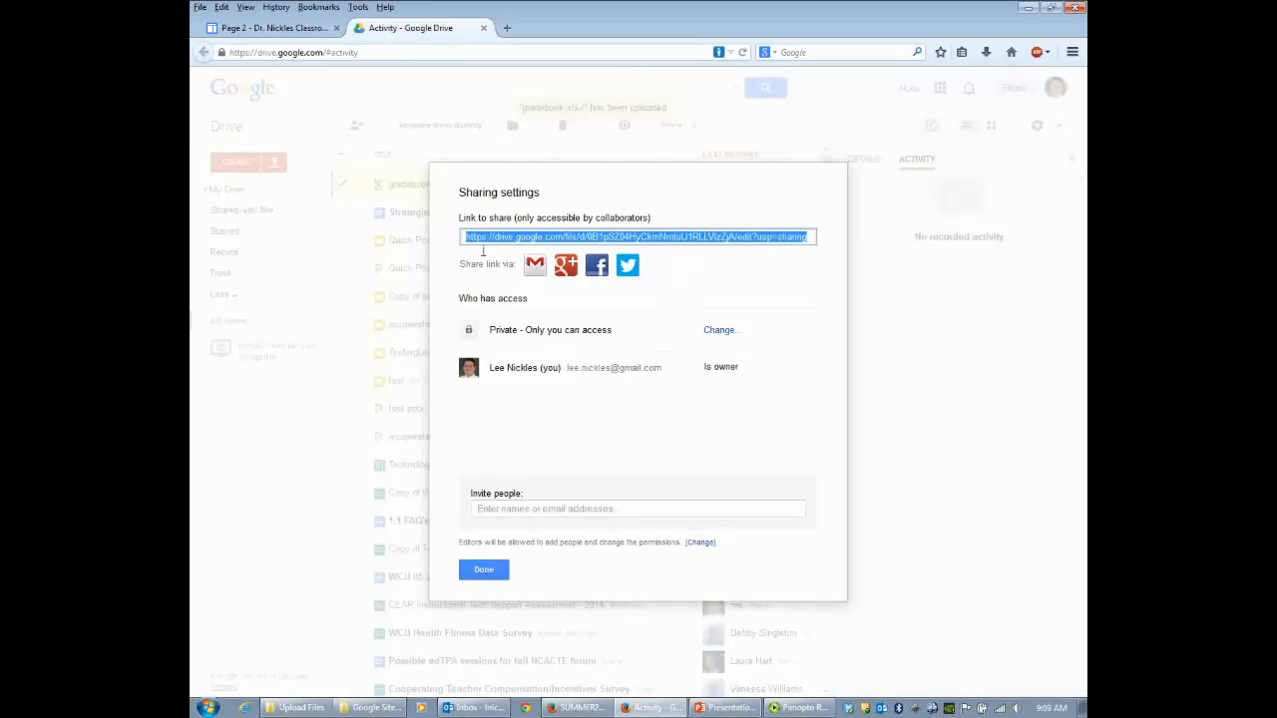
right_click(535, 244)
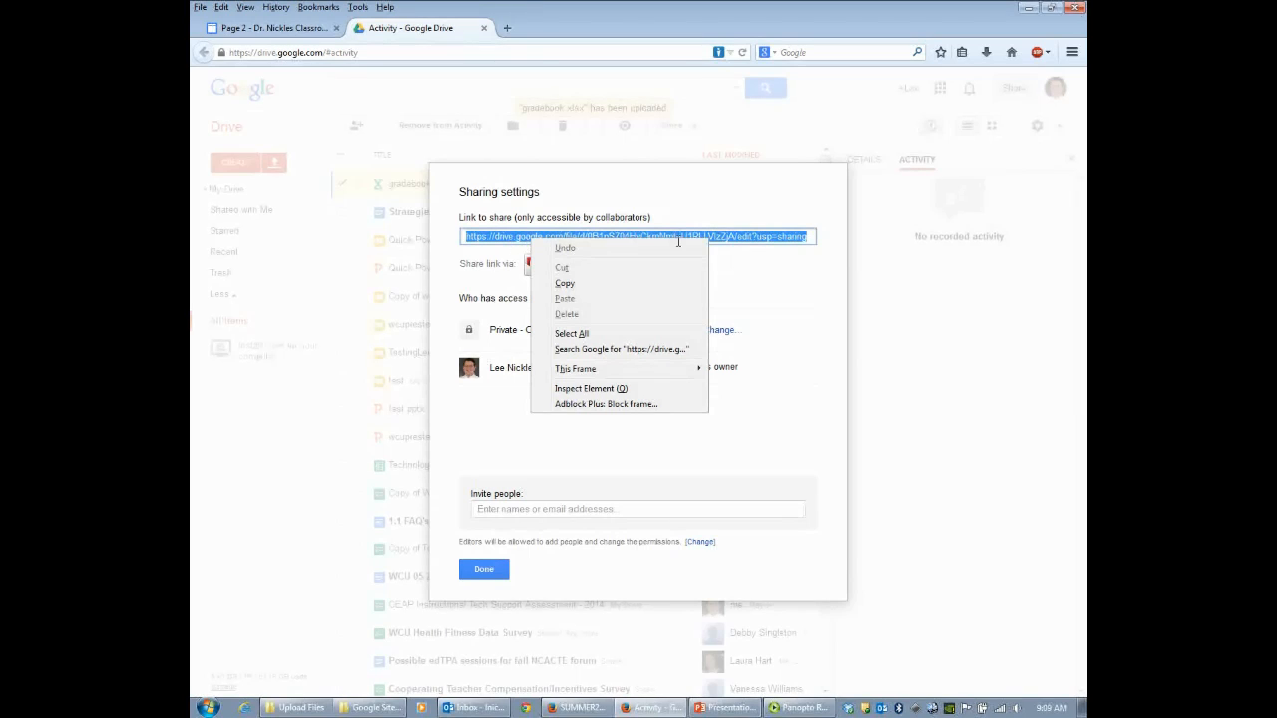
click(565, 285)
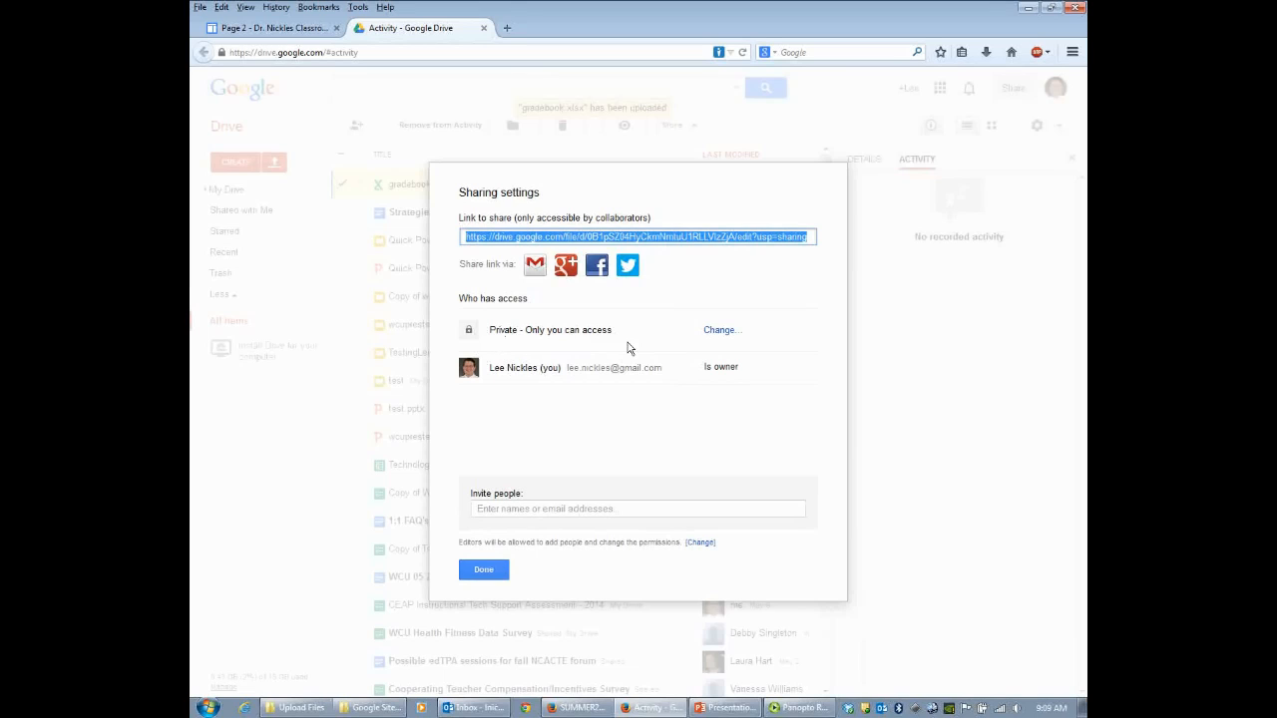
Set the gradebook's visibility to "Anyone with the link" with view access, save it and finish the sharing settings
click(721, 331)
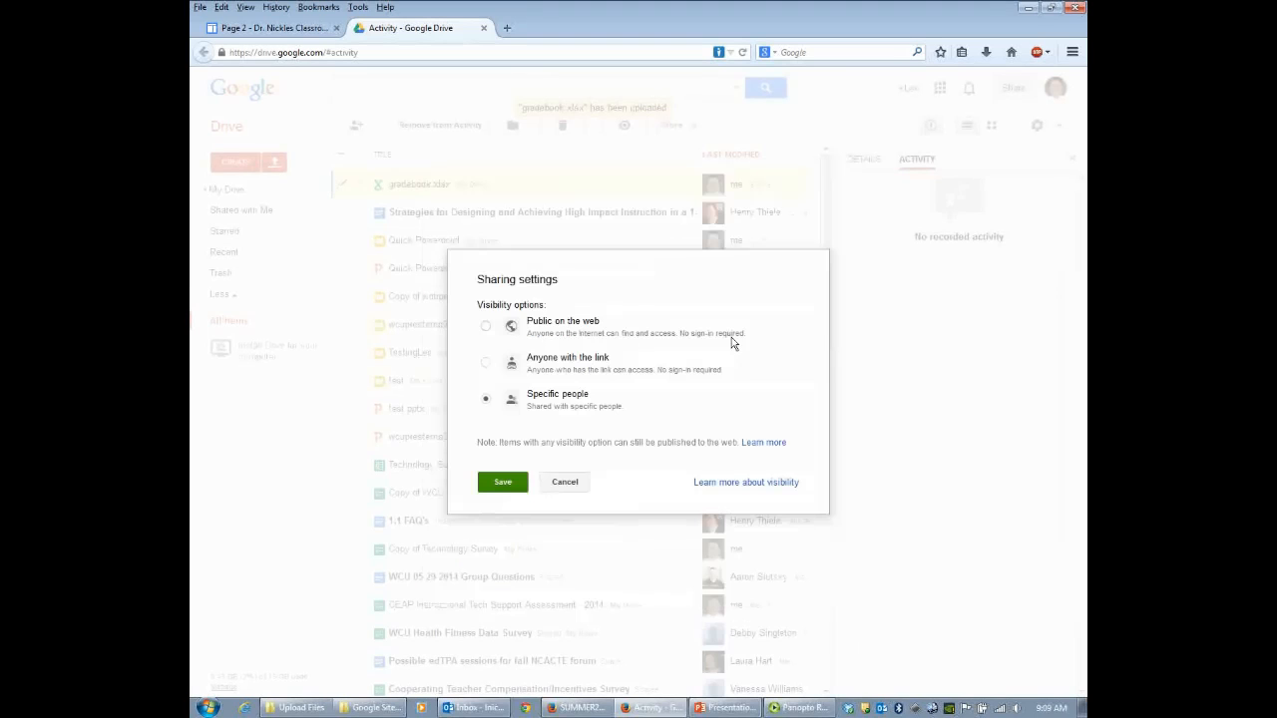
click(487, 366)
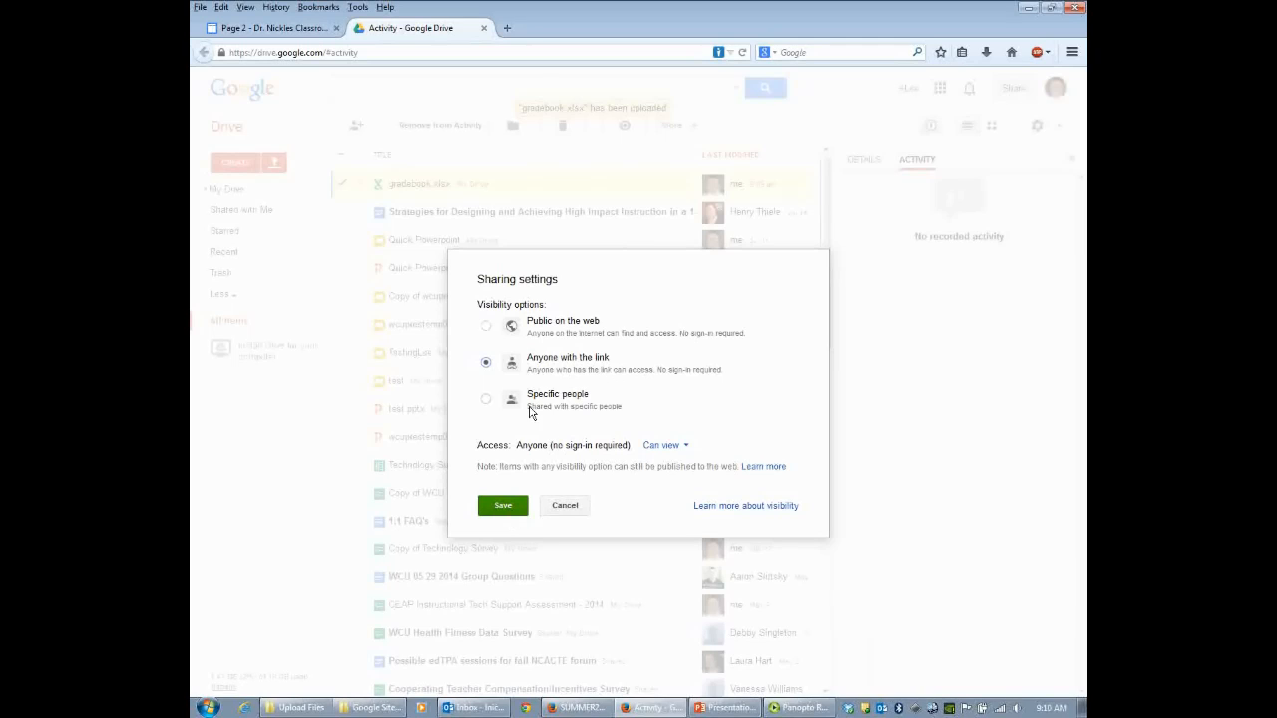
click(491, 334)
click(486, 362)
click(504, 513)
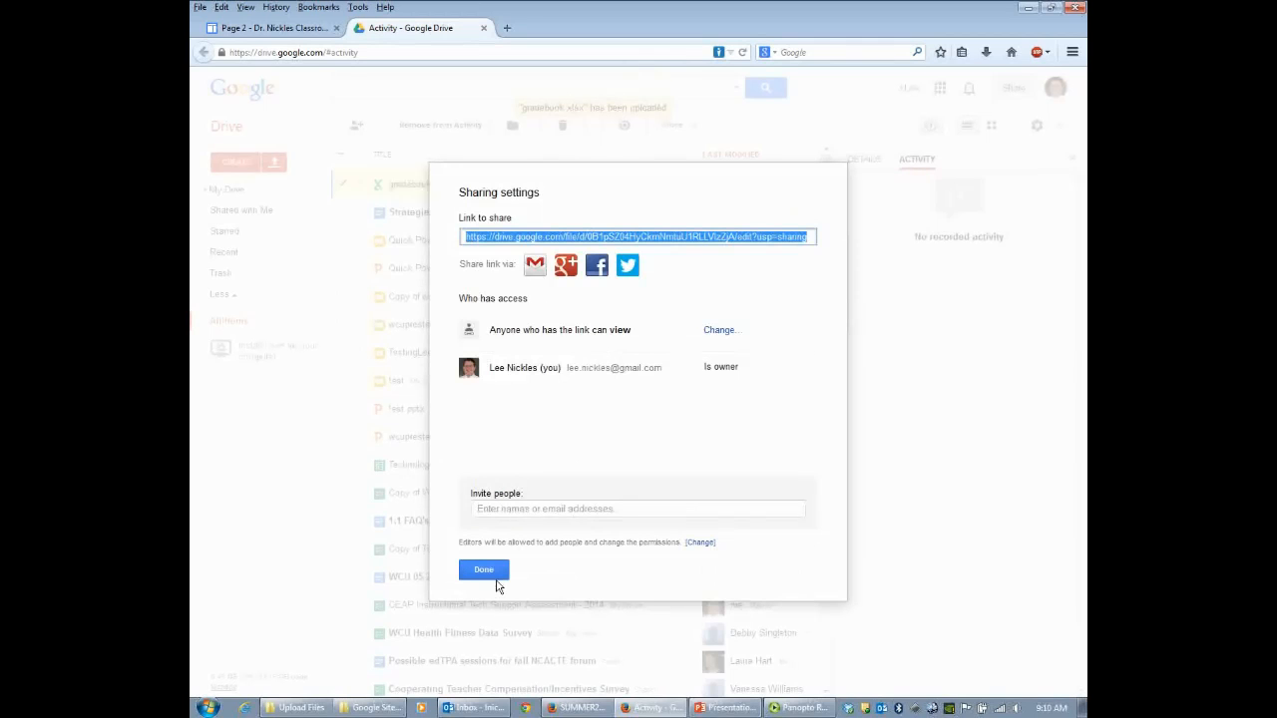
click(497, 577)
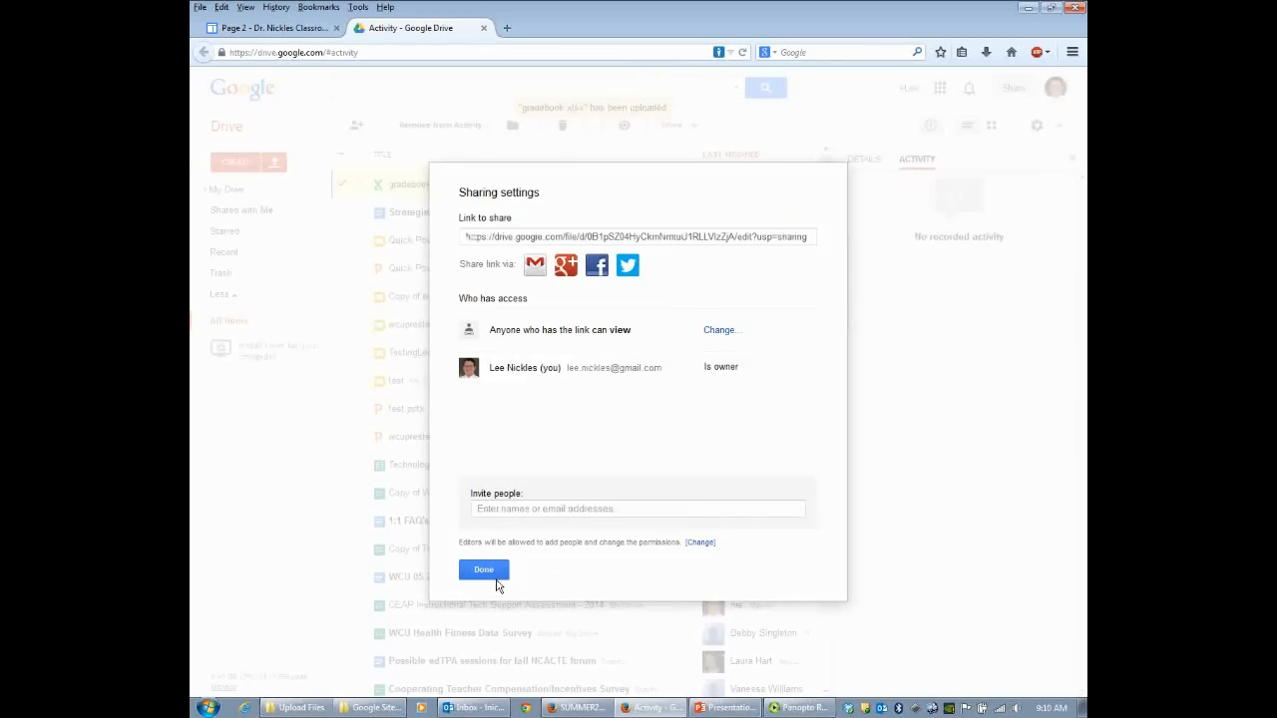
Switch back to the Google Sites page editor and paste the gradebook's share link below "Here is my gradebook:"
click(281, 29)
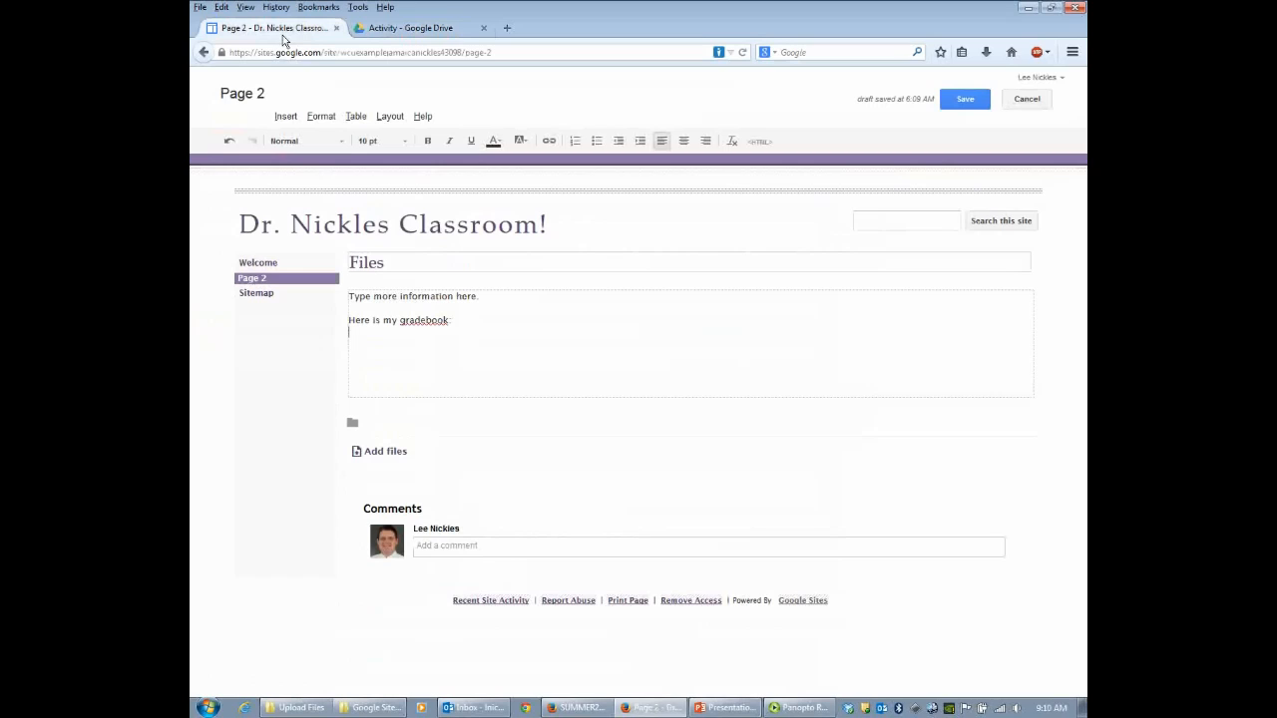
right_click(368, 339)
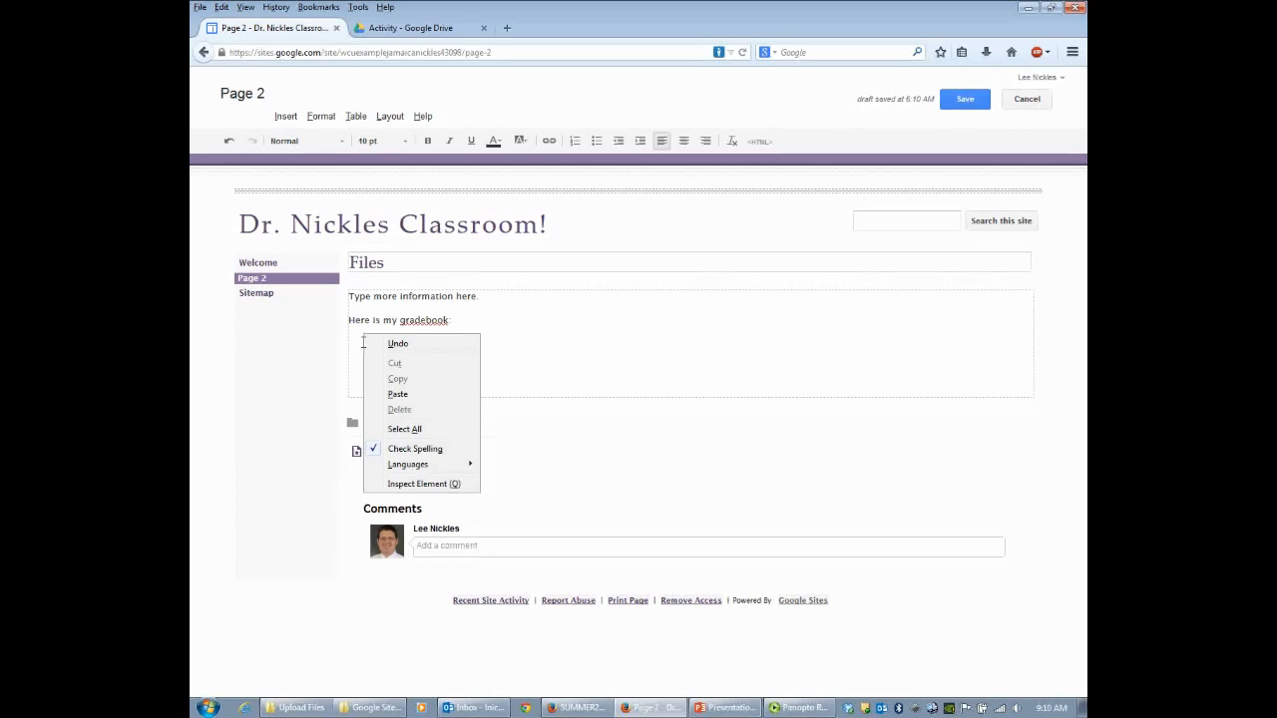
key(Escape)
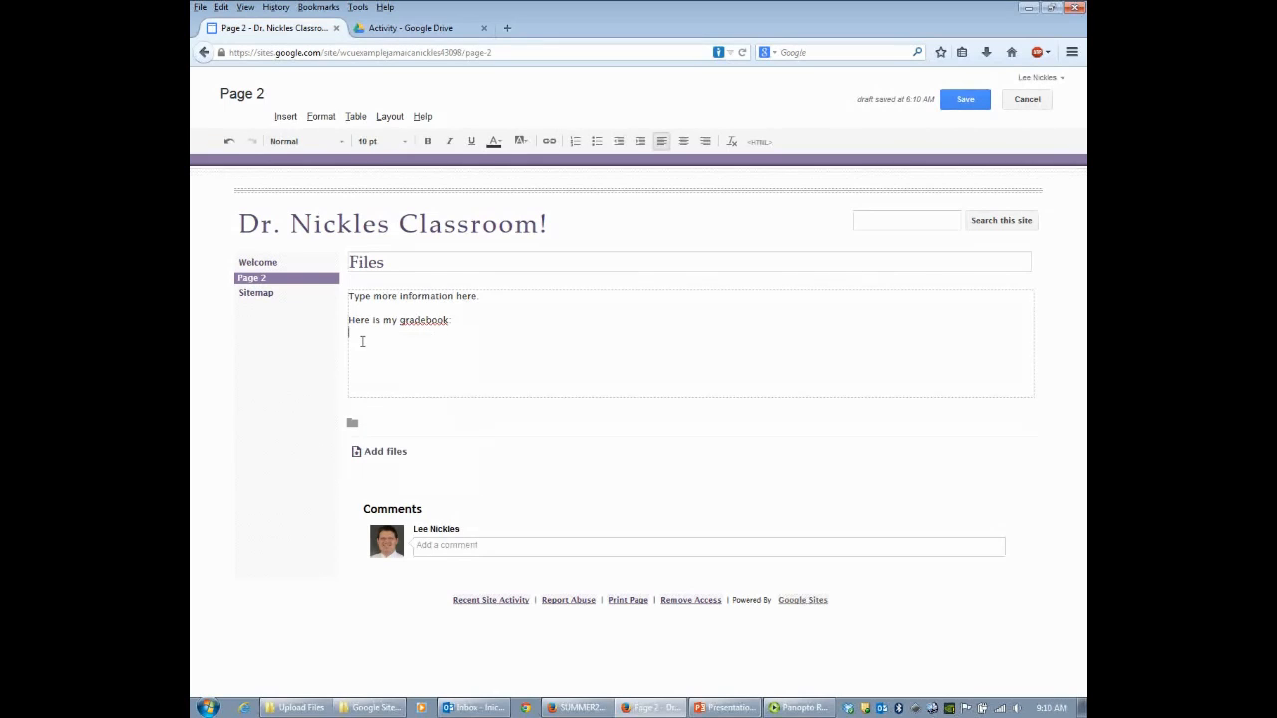
right_click(360, 338)
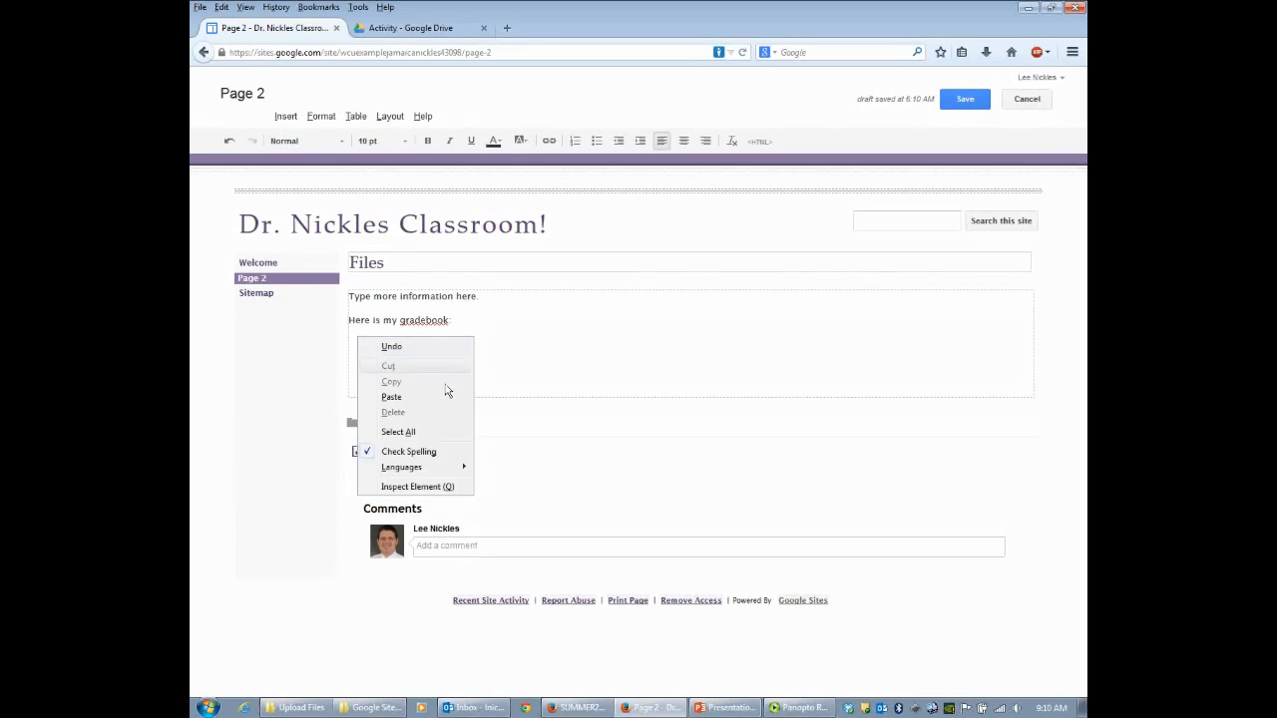
click(405, 403)
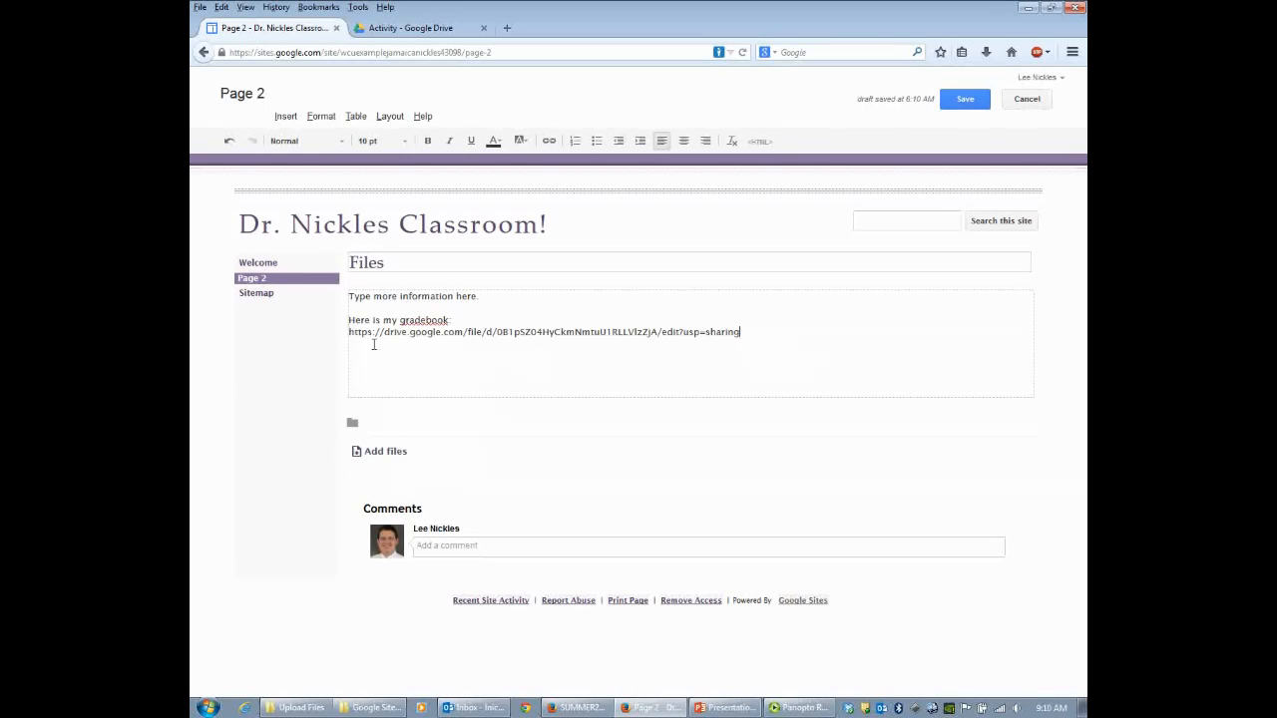
drag(349, 333, 748, 338)
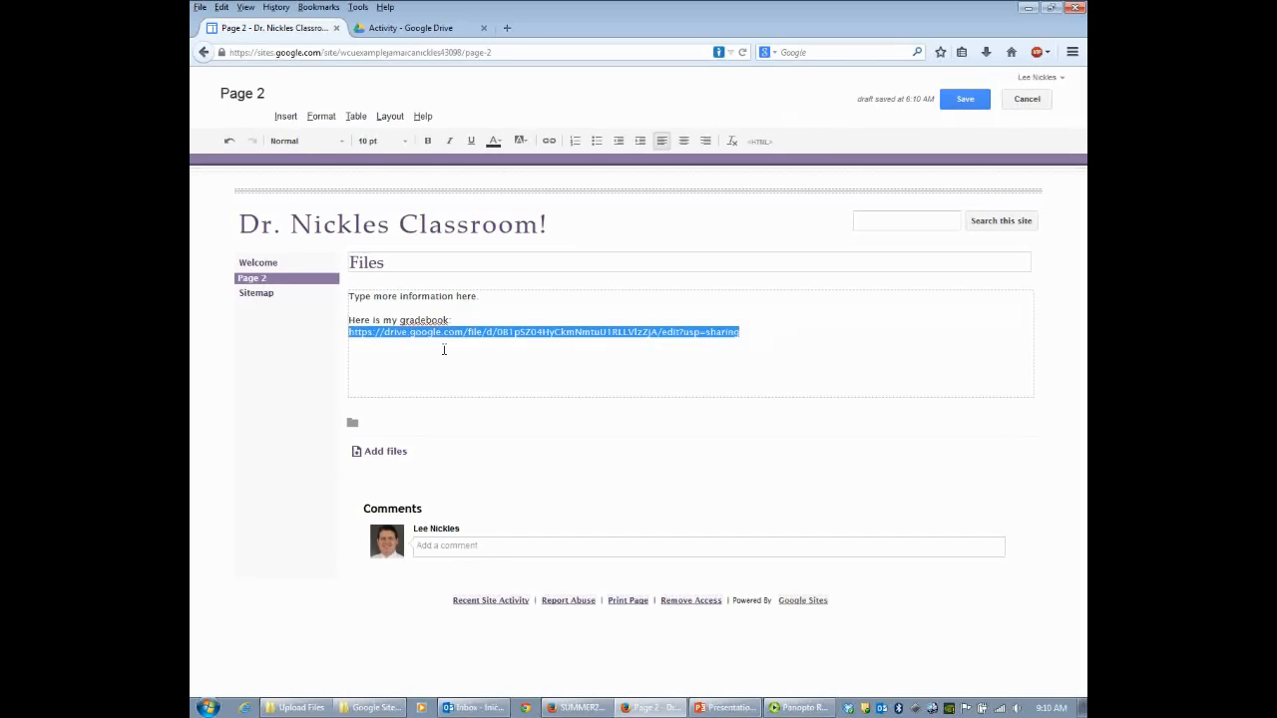
click(661, 369)
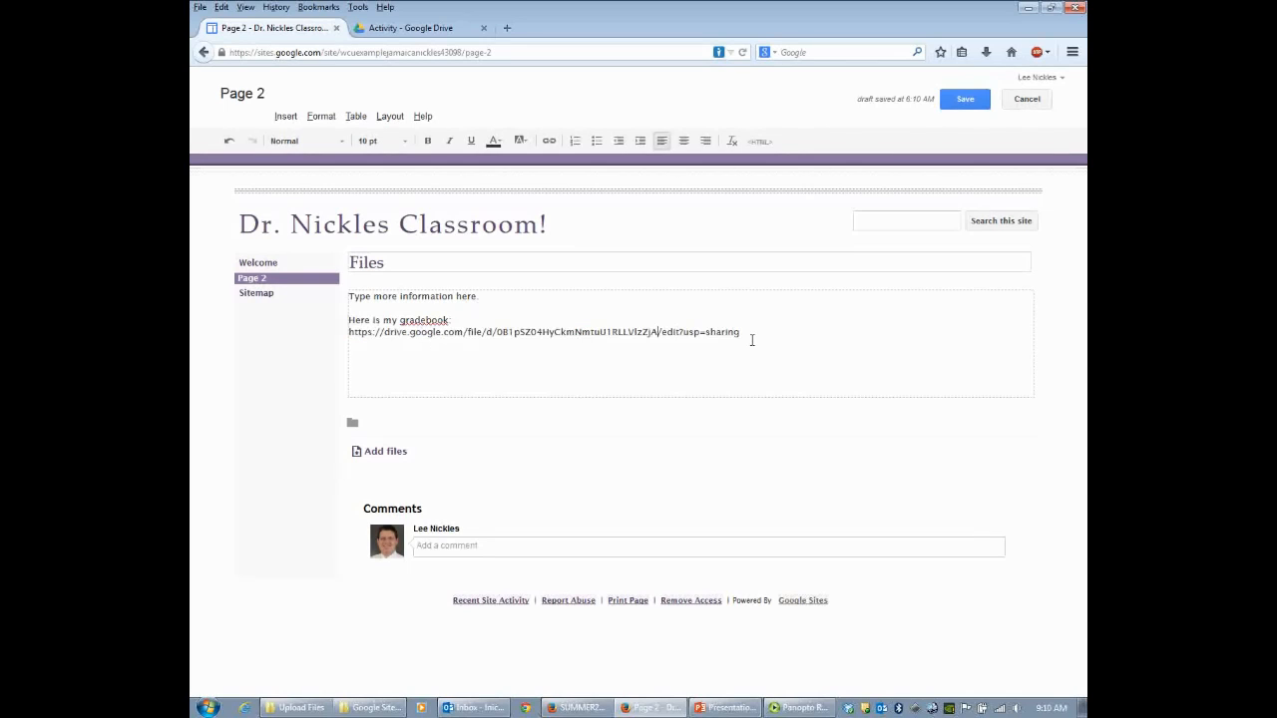
Turn the pasted gradebook URL on the Files page into a clickable link and save the page
drag(752, 338, 342, 343)
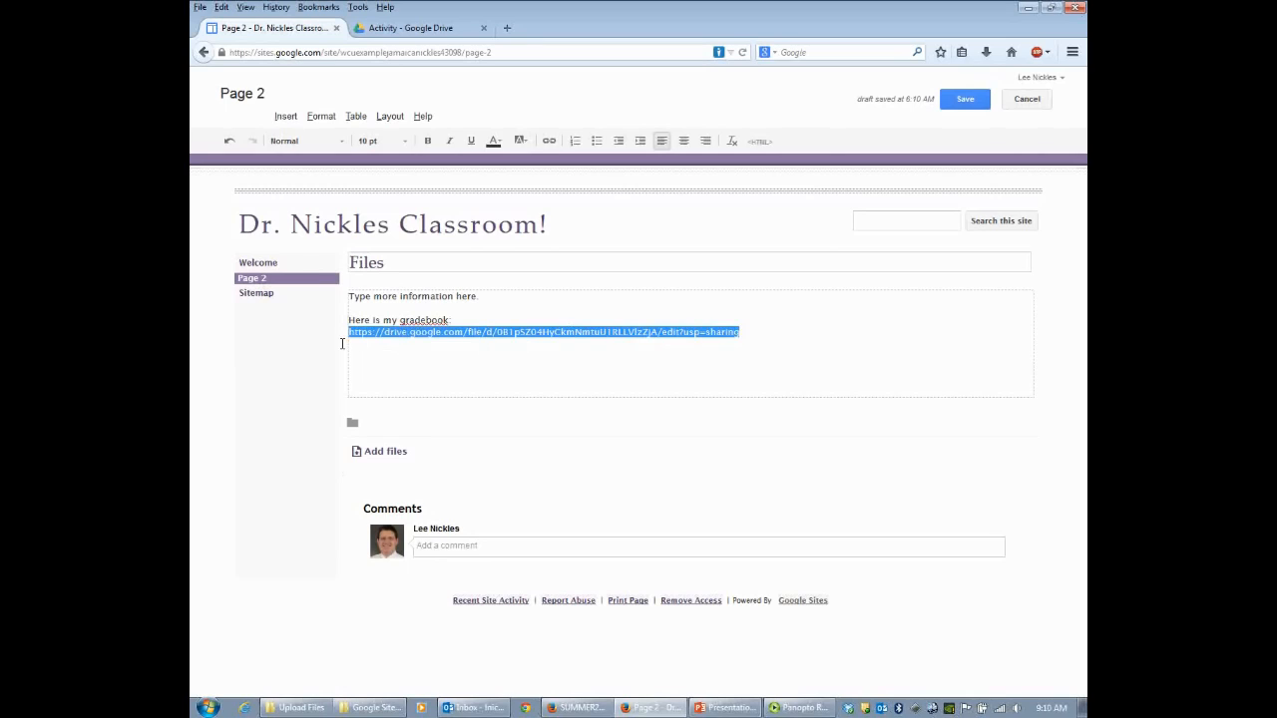
click(549, 142)
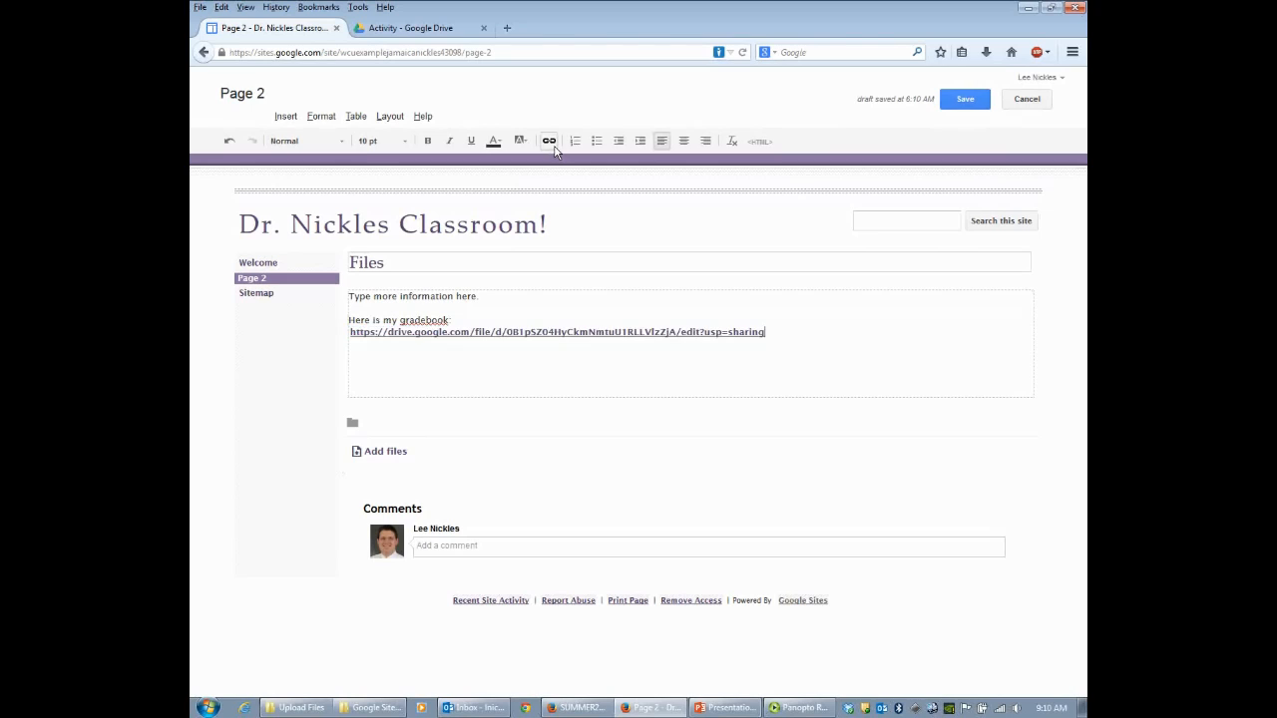
click(792, 343)
click(965, 99)
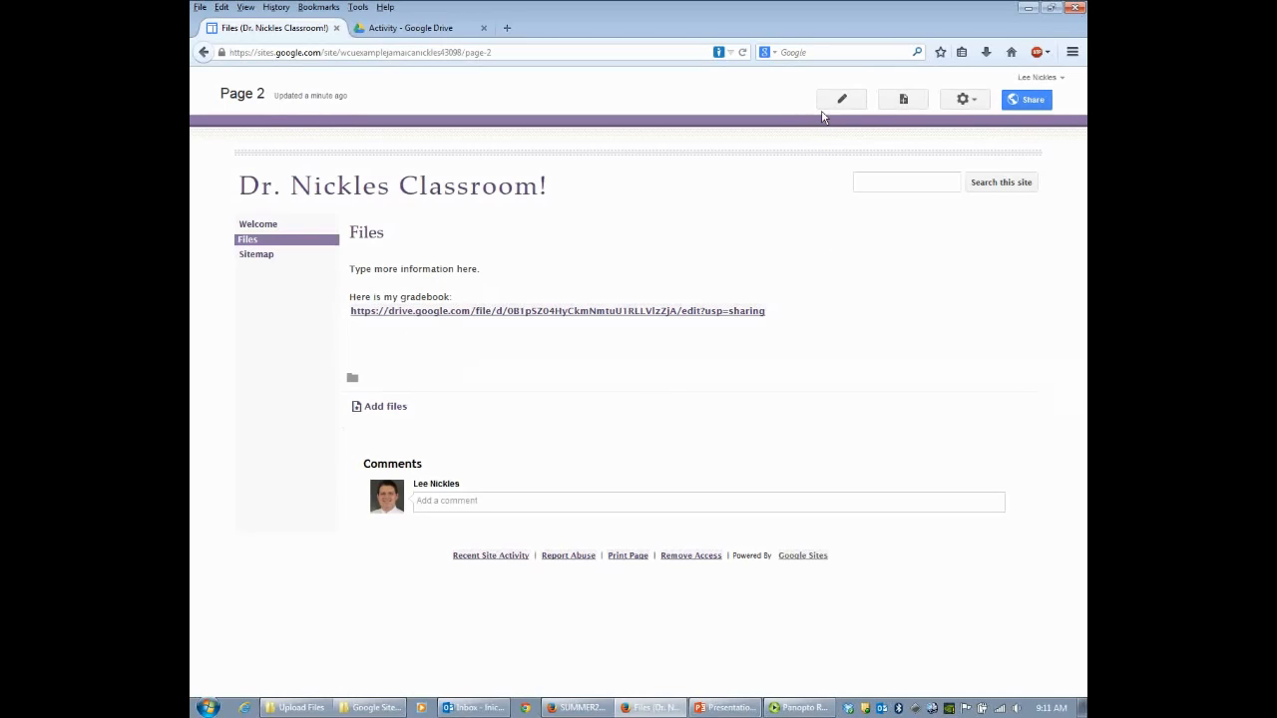
Reopen the Files page for editing, switch to the Google Drive tab and upload Sample Presentation.ppt from the Upload Files folder
click(851, 107)
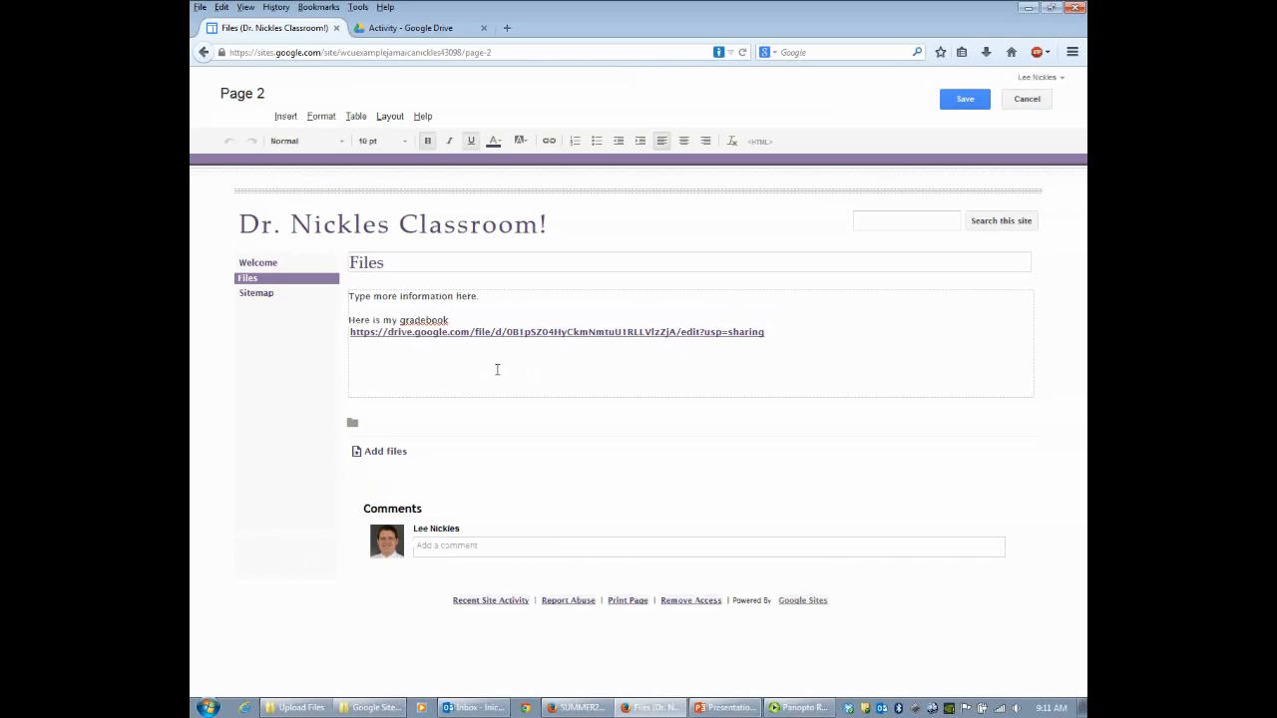
click(816, 349)
click(395, 30)
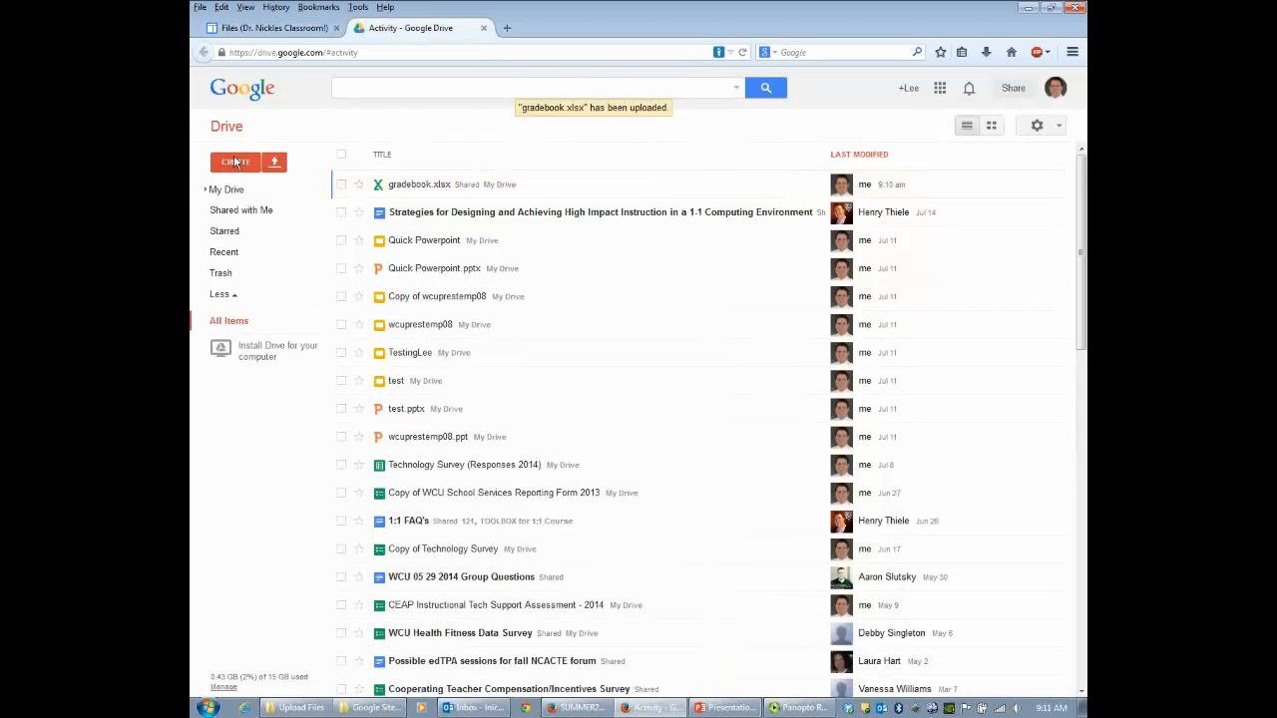
click(275, 162)
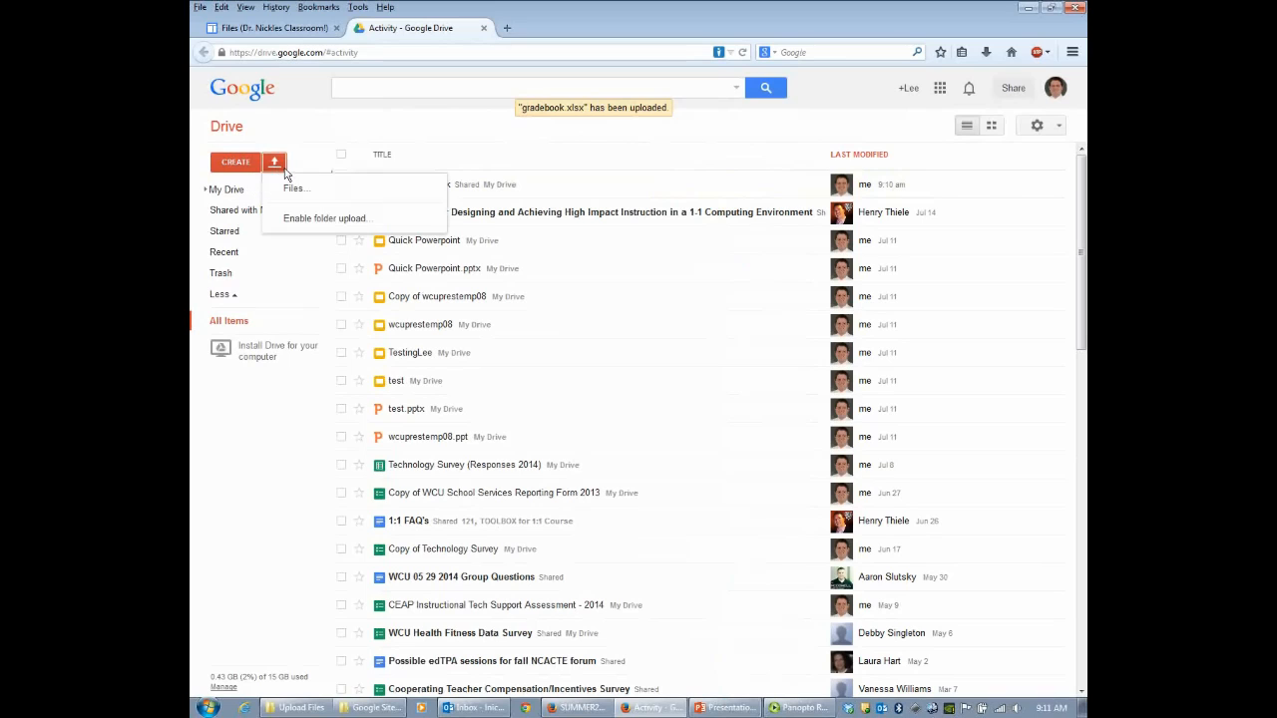
click(292, 187)
click(379, 127)
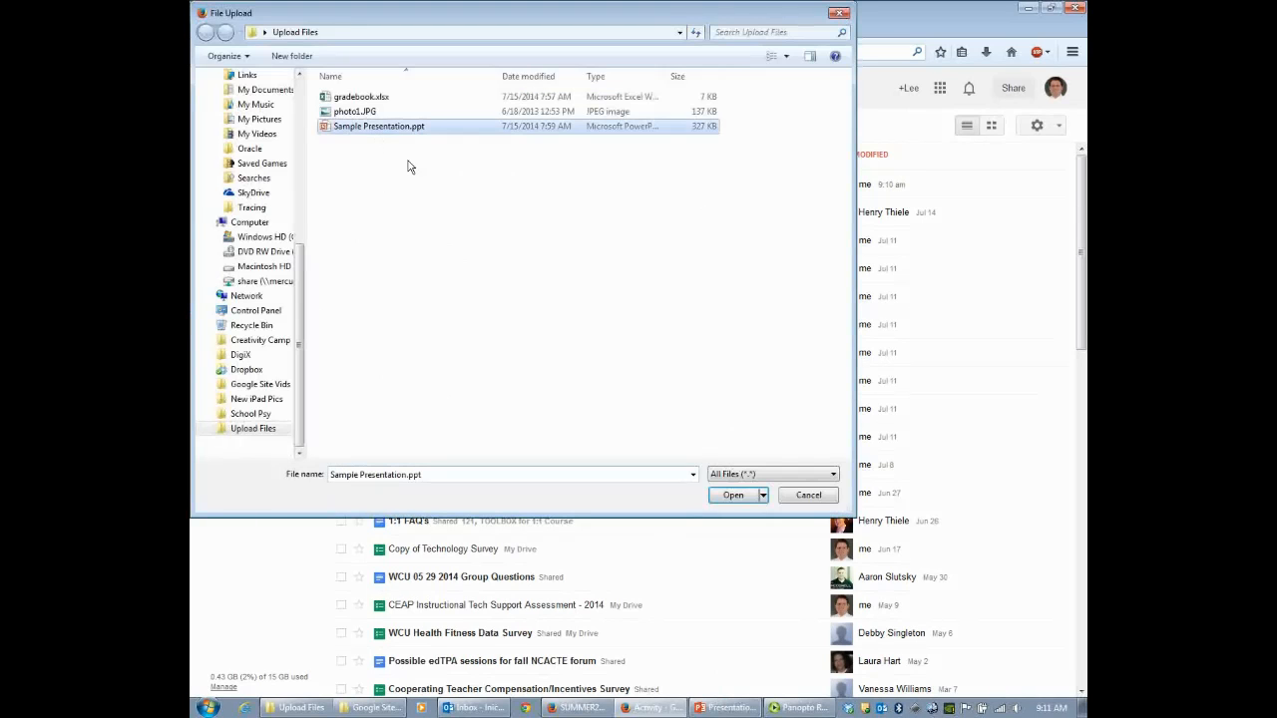
click(740, 503)
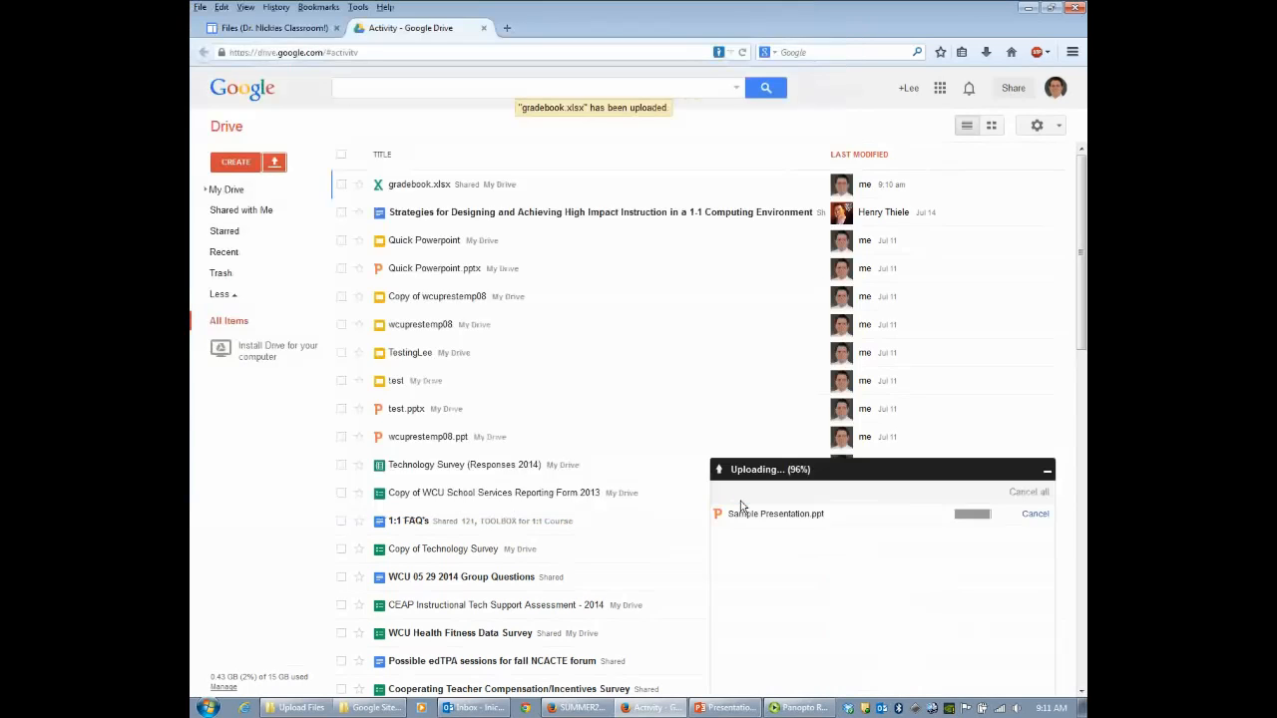
click(1047, 496)
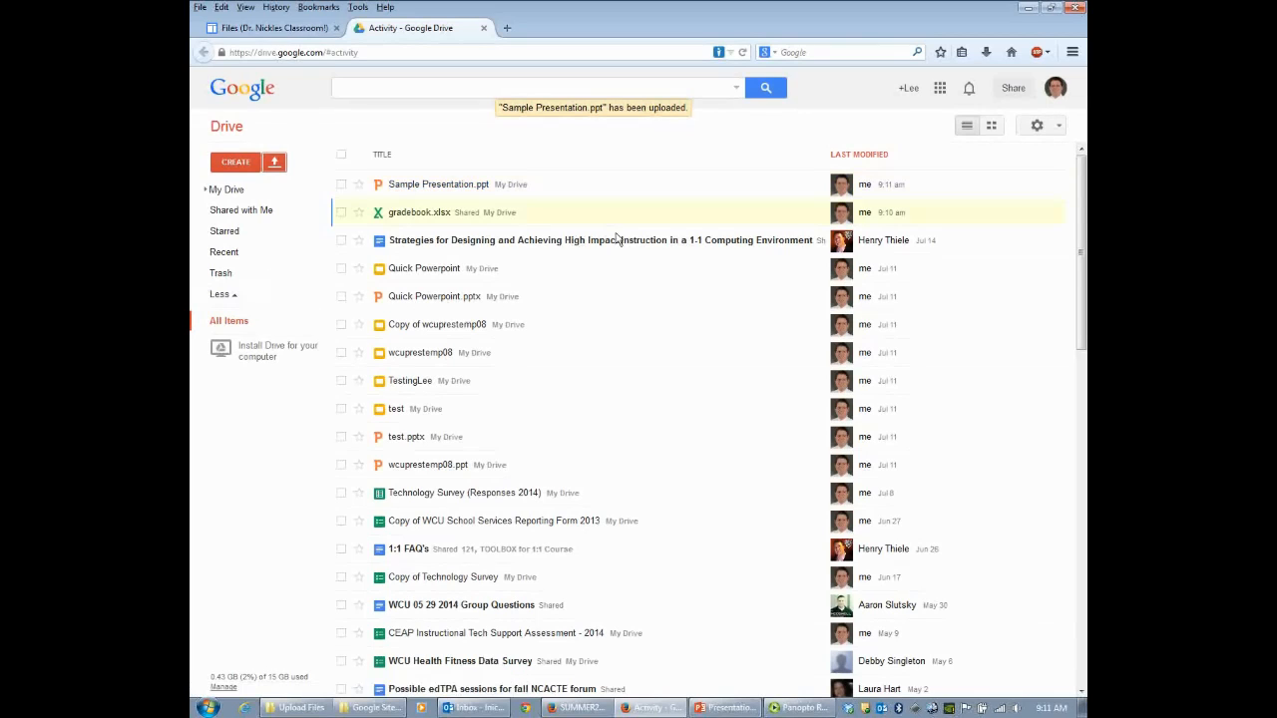
Open the uploaded Sample Presentation.ppt with Google Slides and look through its slides
right_click(424, 195)
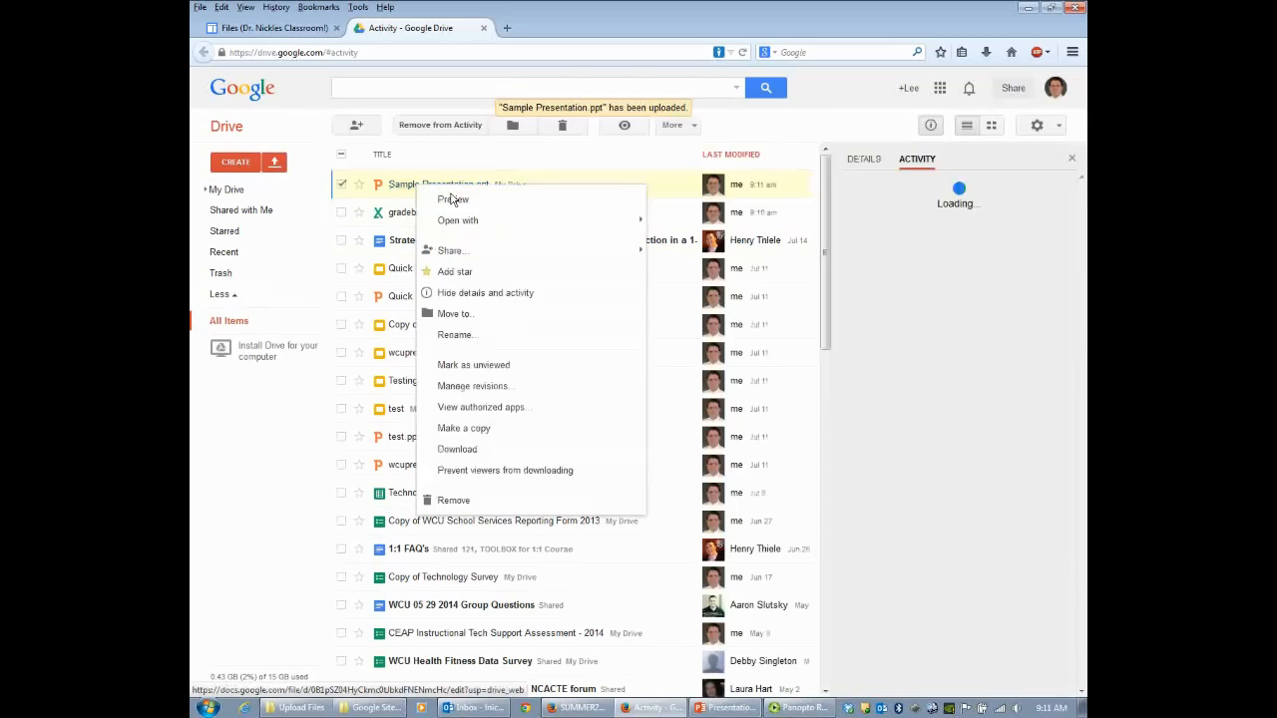
mouse_move(483, 232)
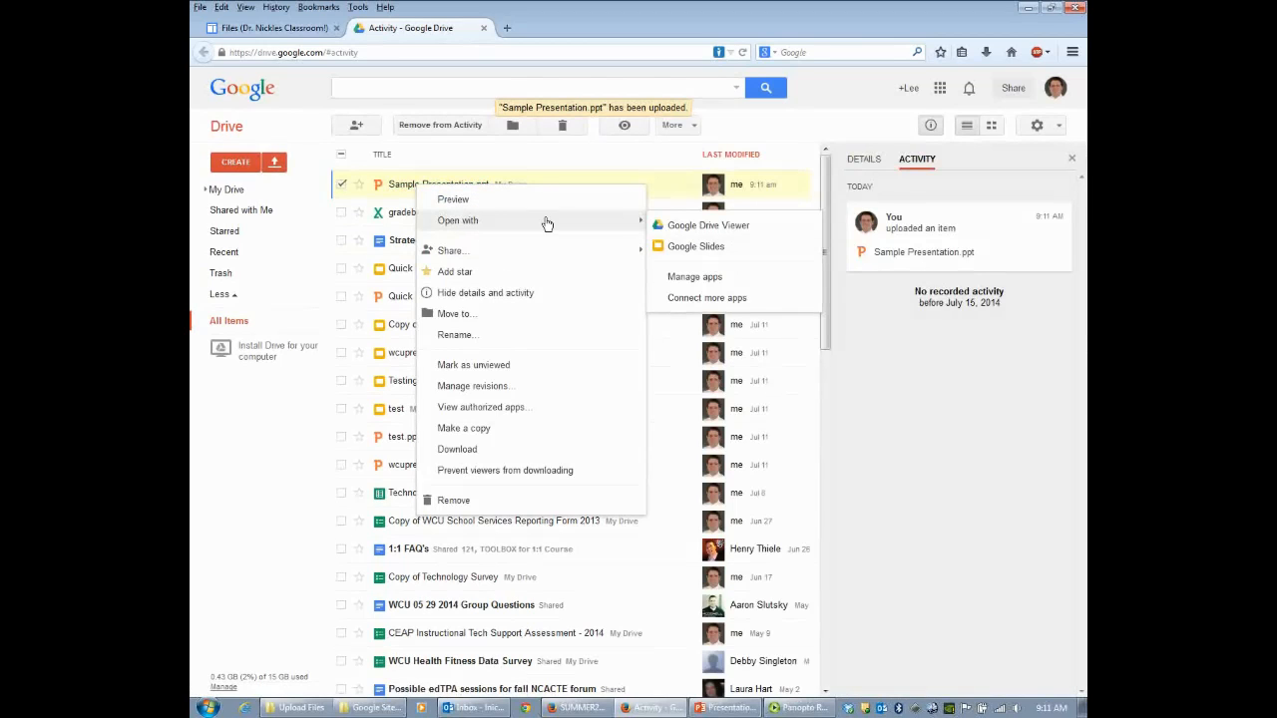
click(723, 257)
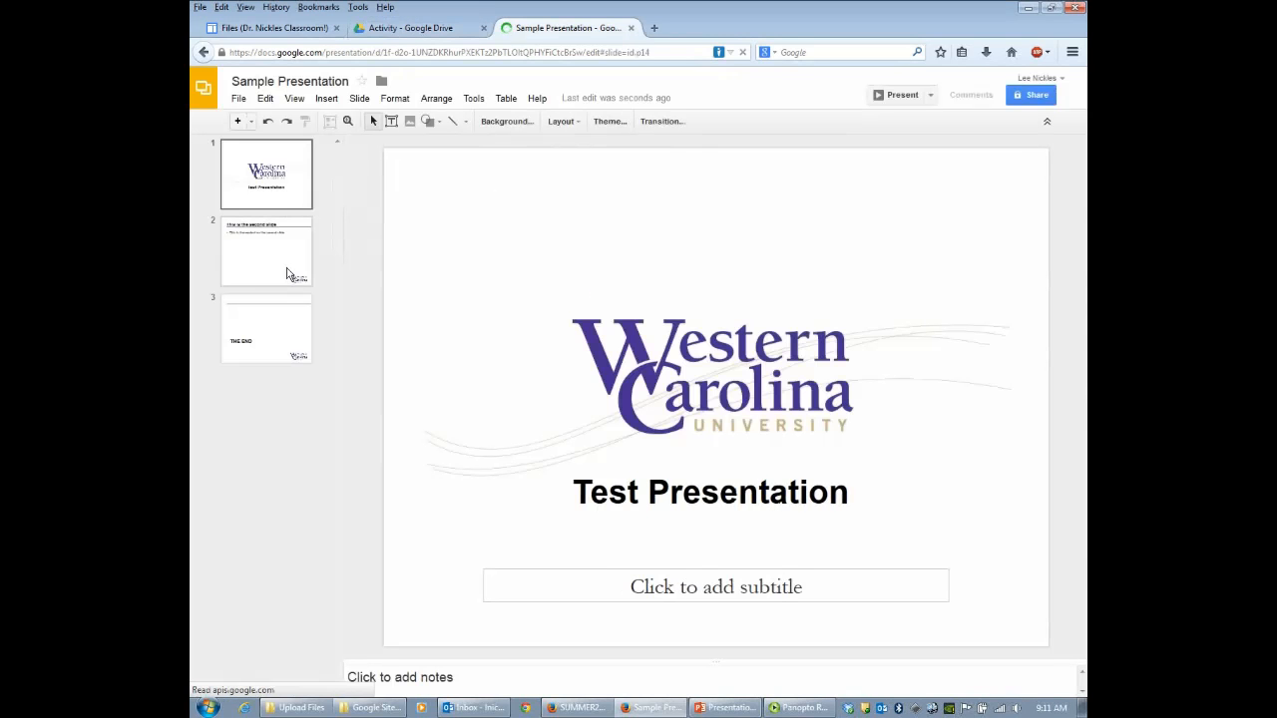
click(287, 272)
click(281, 327)
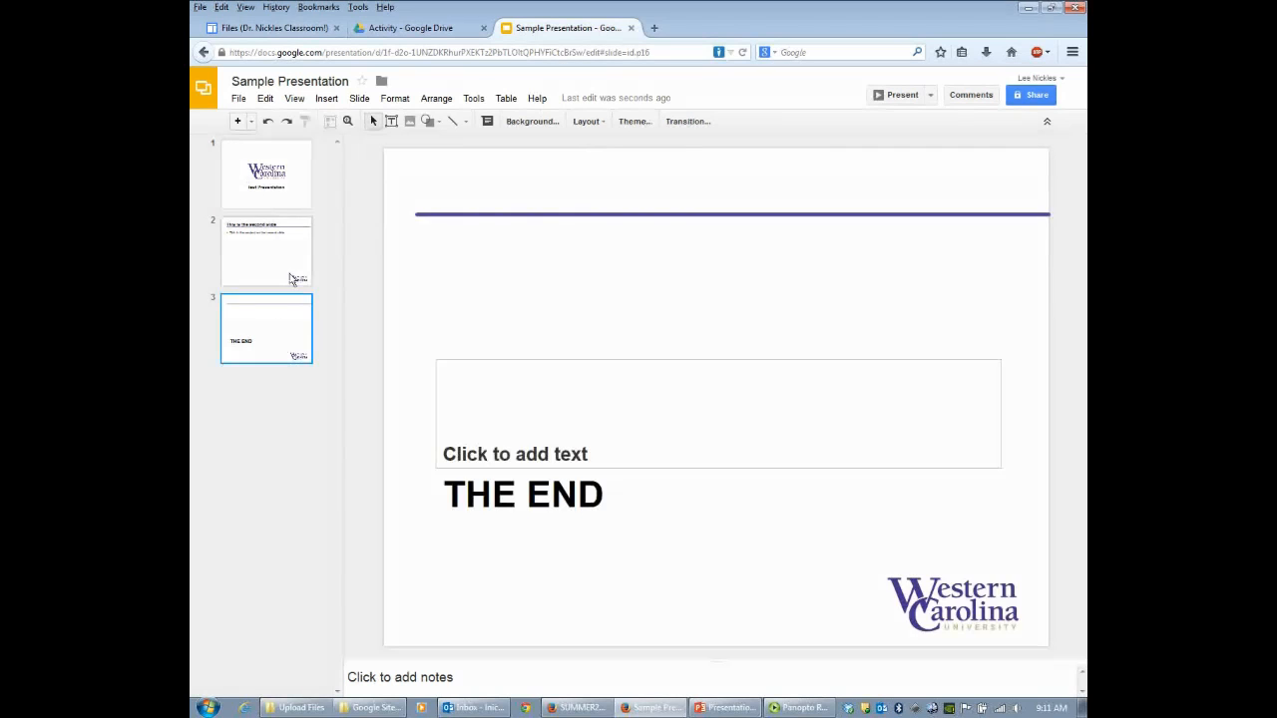
click(282, 193)
click(287, 273)
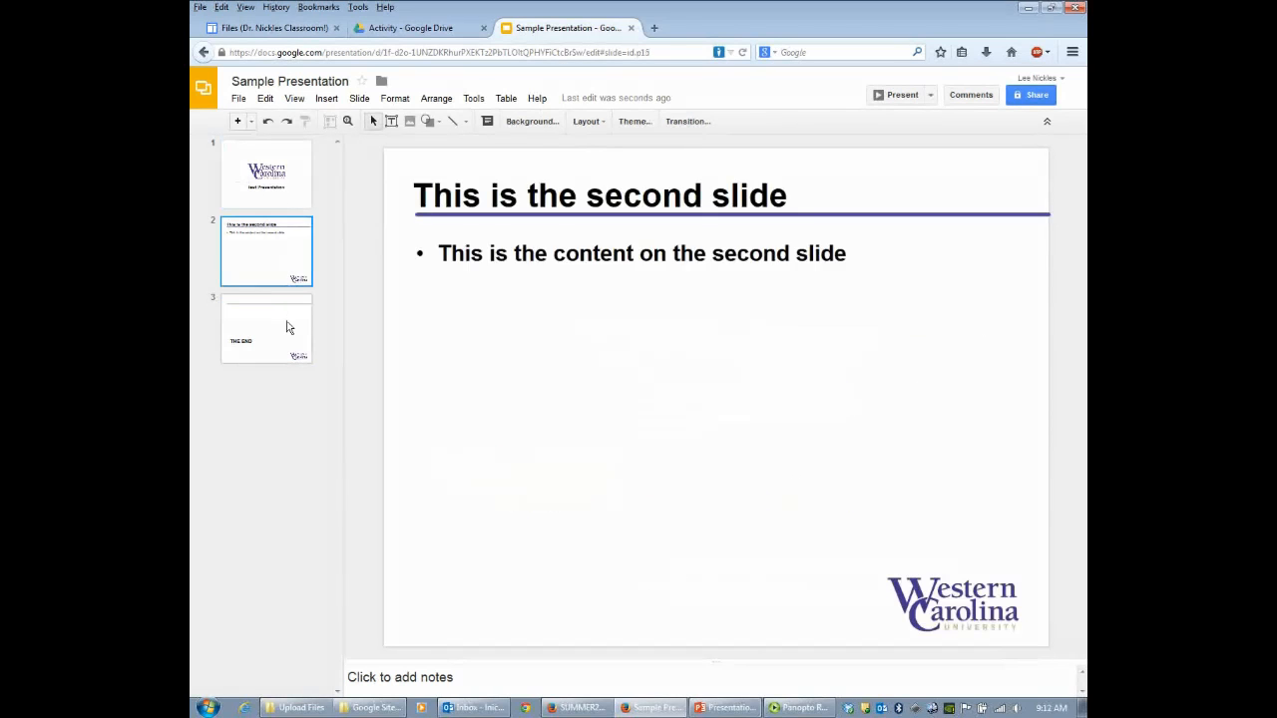
click(287, 326)
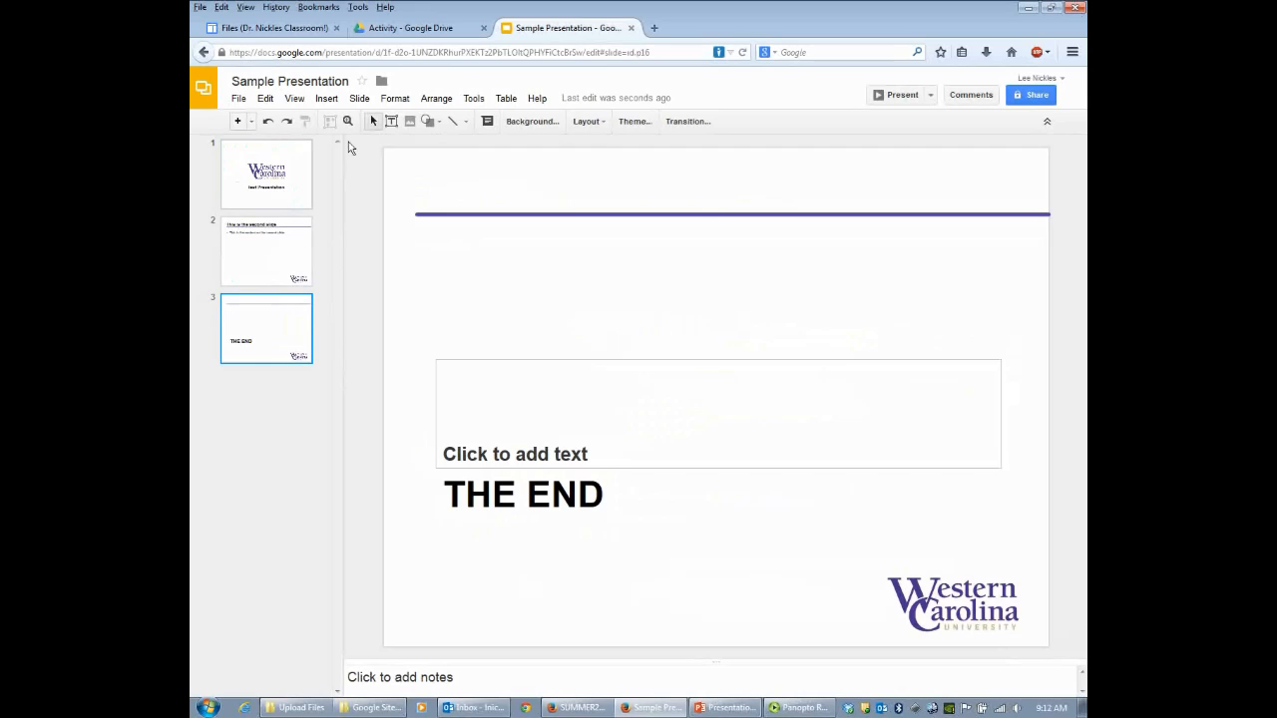
Switch back to the Google Sites page editor and choose the Google Slides version of Sample Presentation from Drive to insert
click(431, 30)
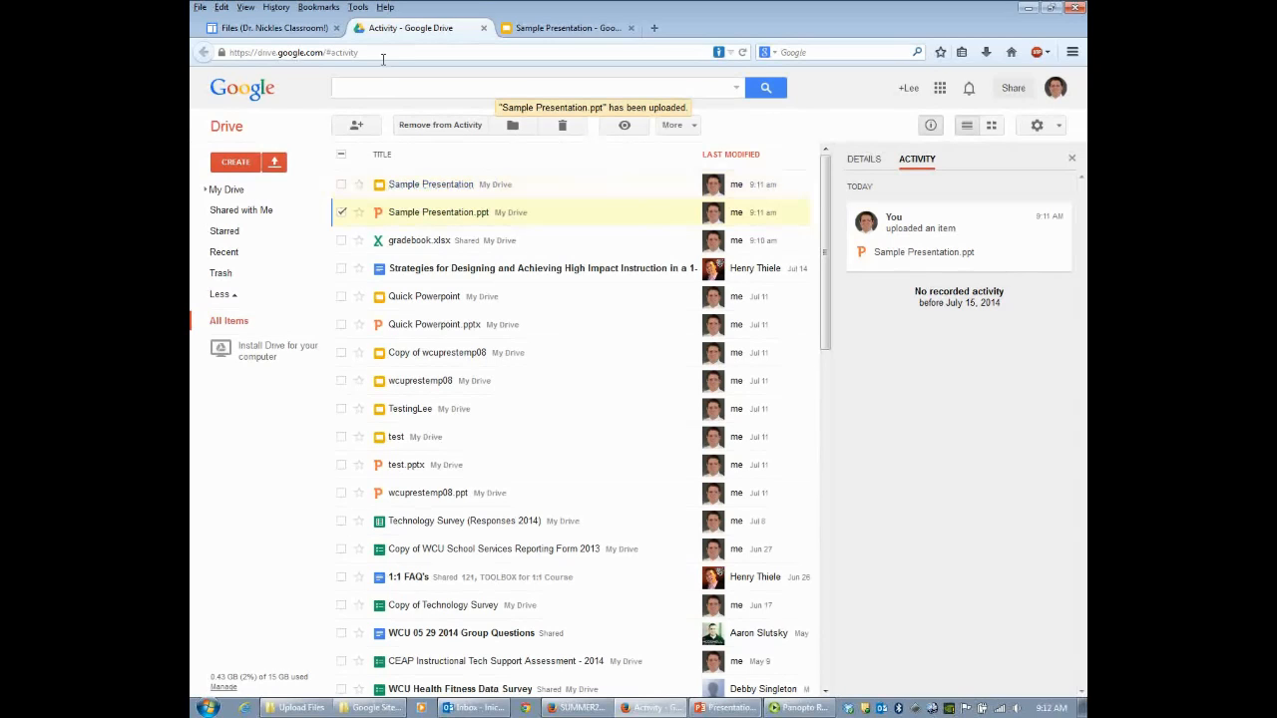
click(284, 30)
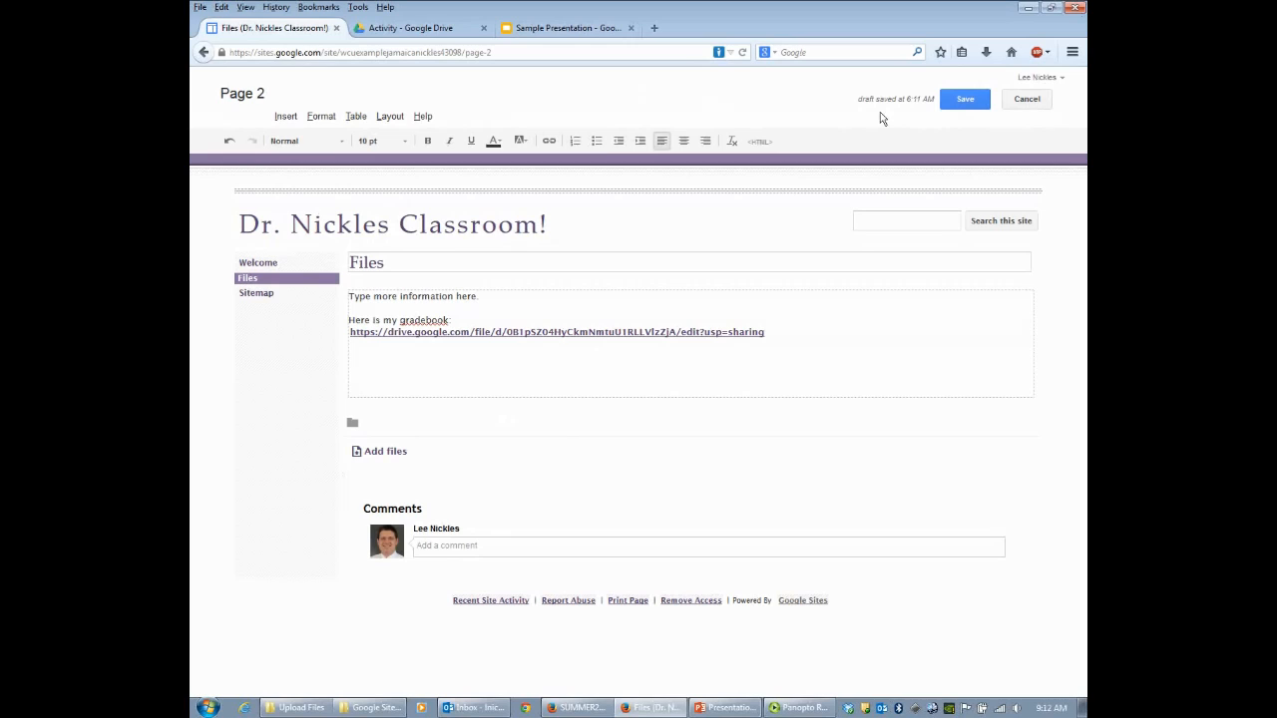
click(287, 118)
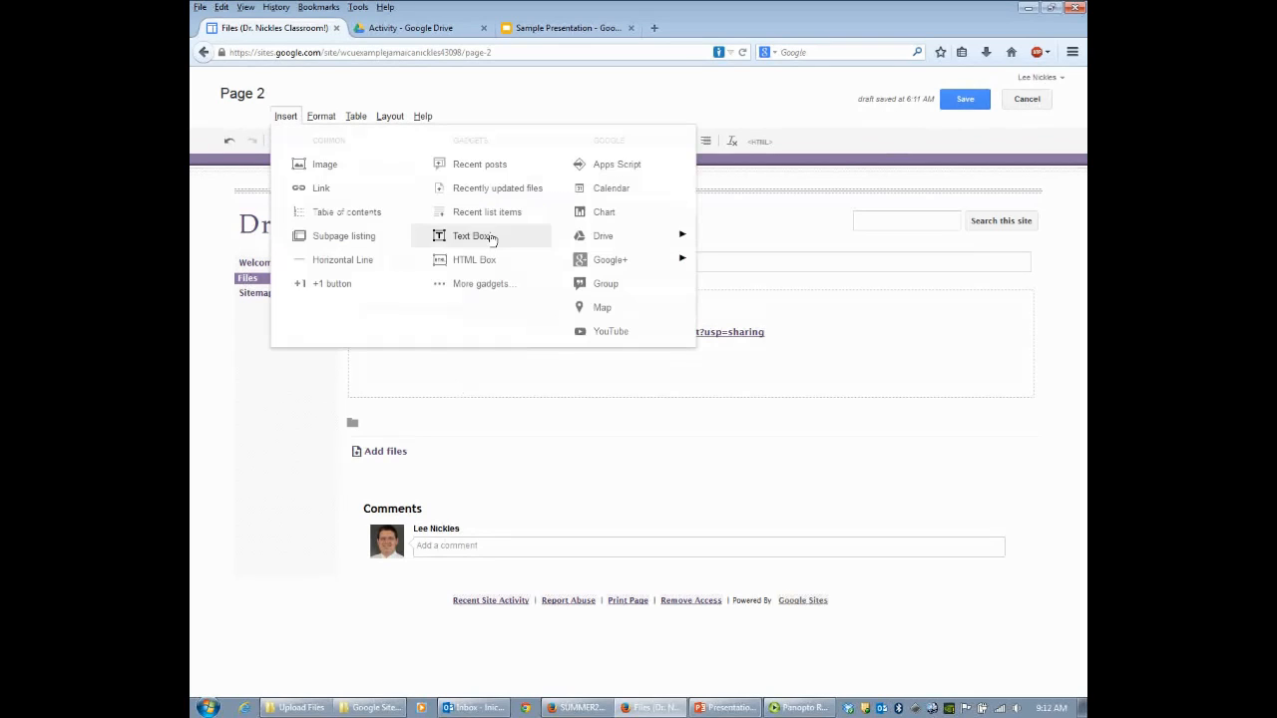
mouse_move(605, 248)
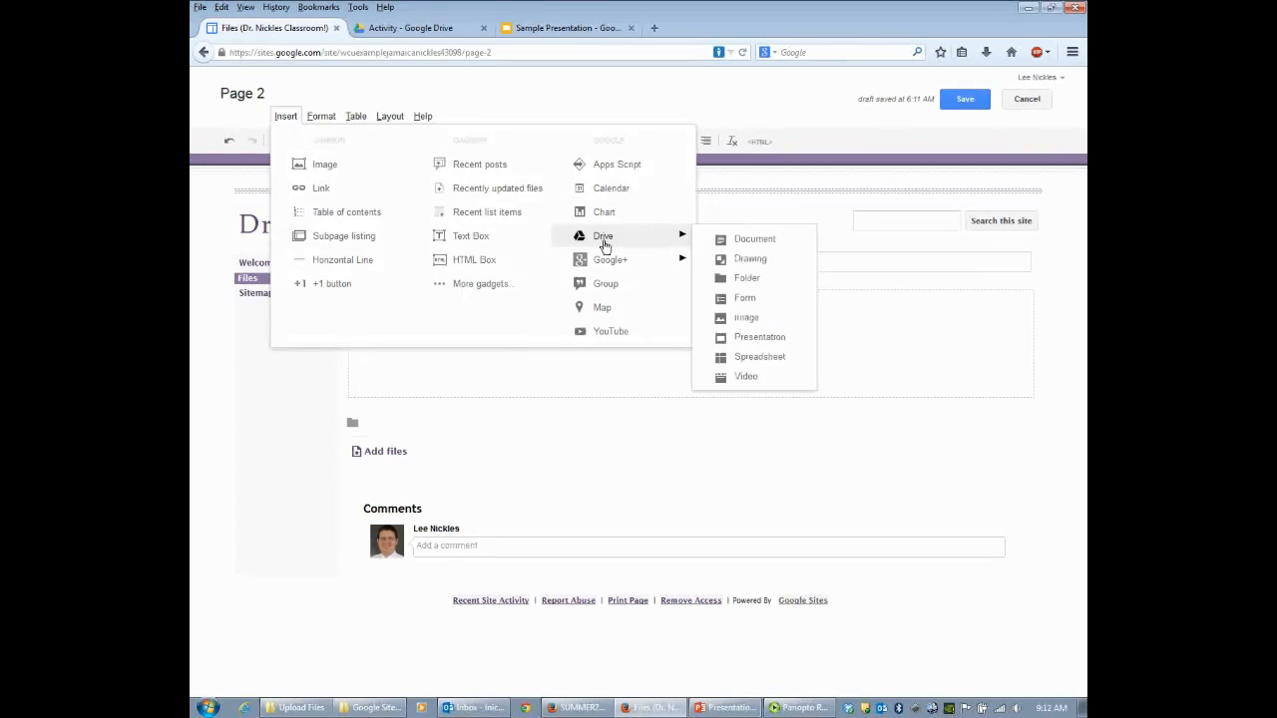
click(763, 349)
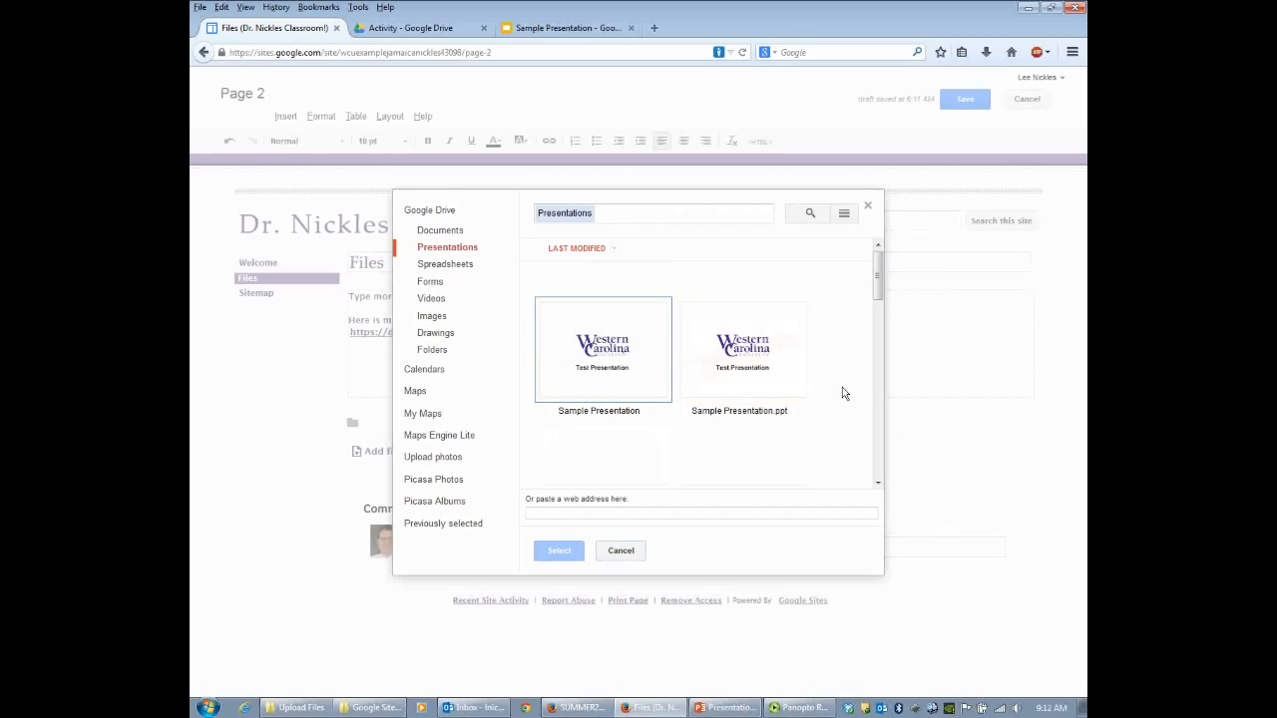
mouse_move(880, 268)
mouse_down()
mouse_move(881, 343)
mouse_move(881, 251)
mouse_up()
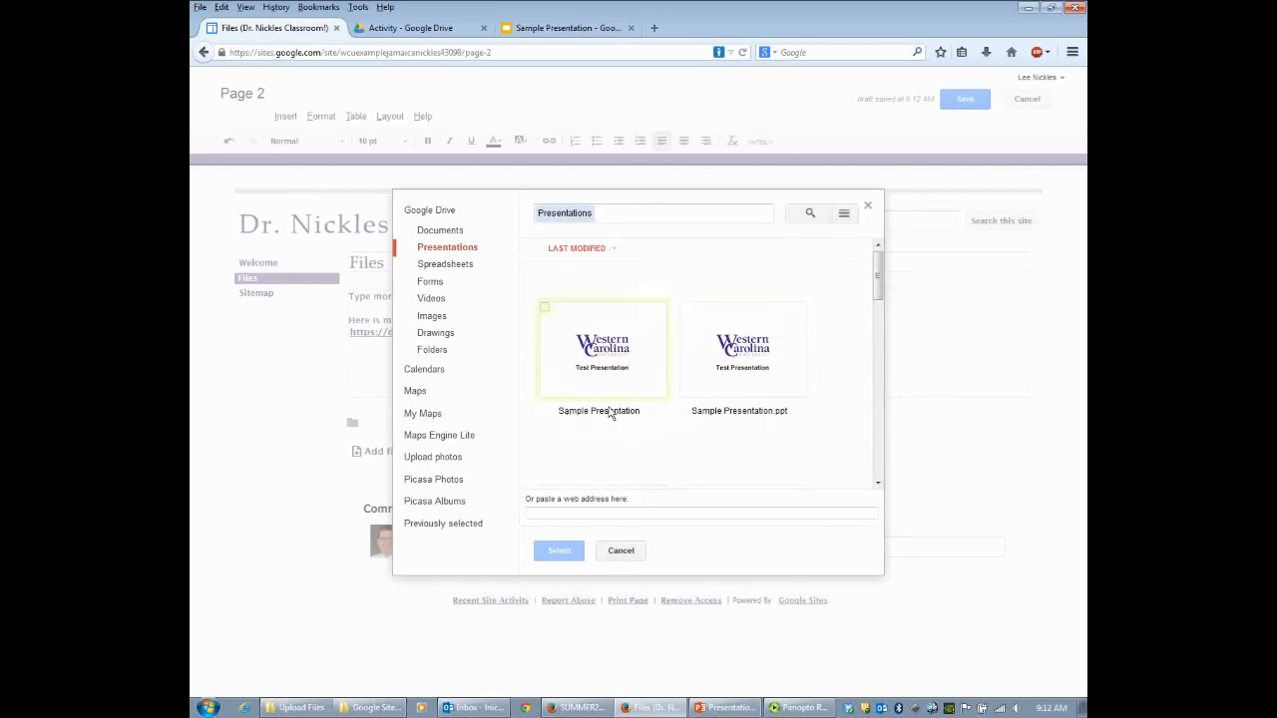
click(598, 351)
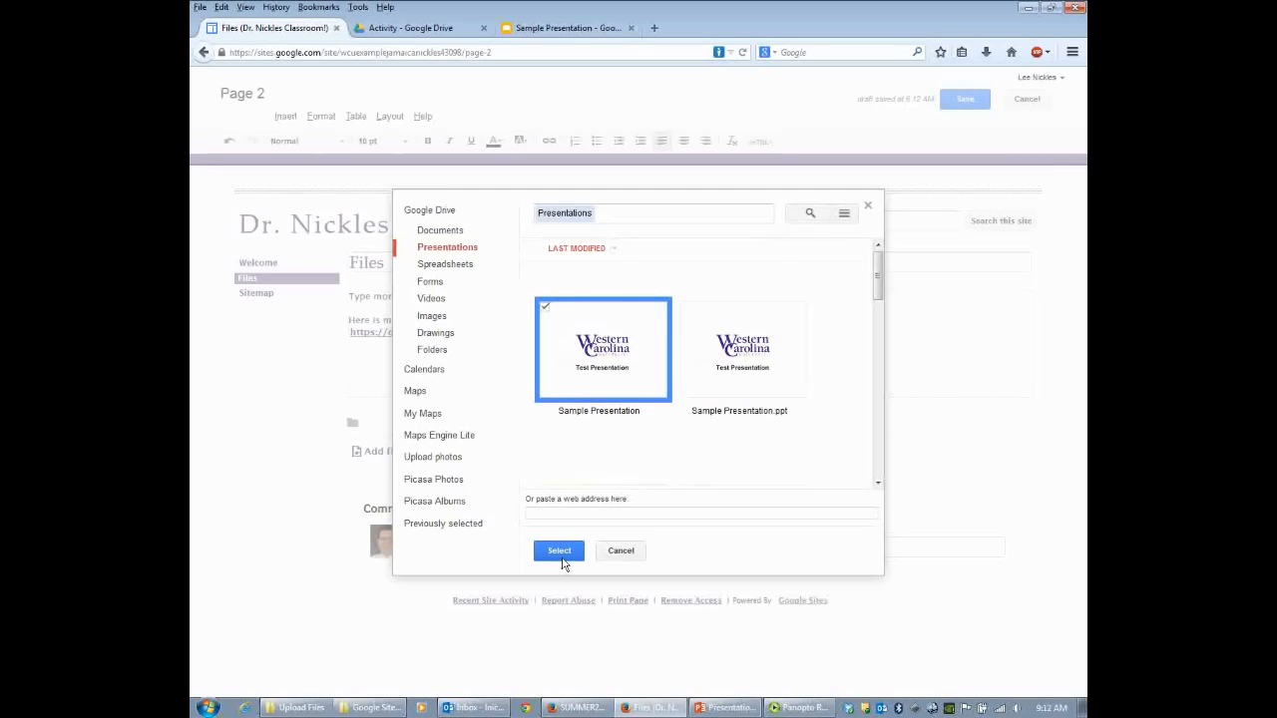
click(560, 551)
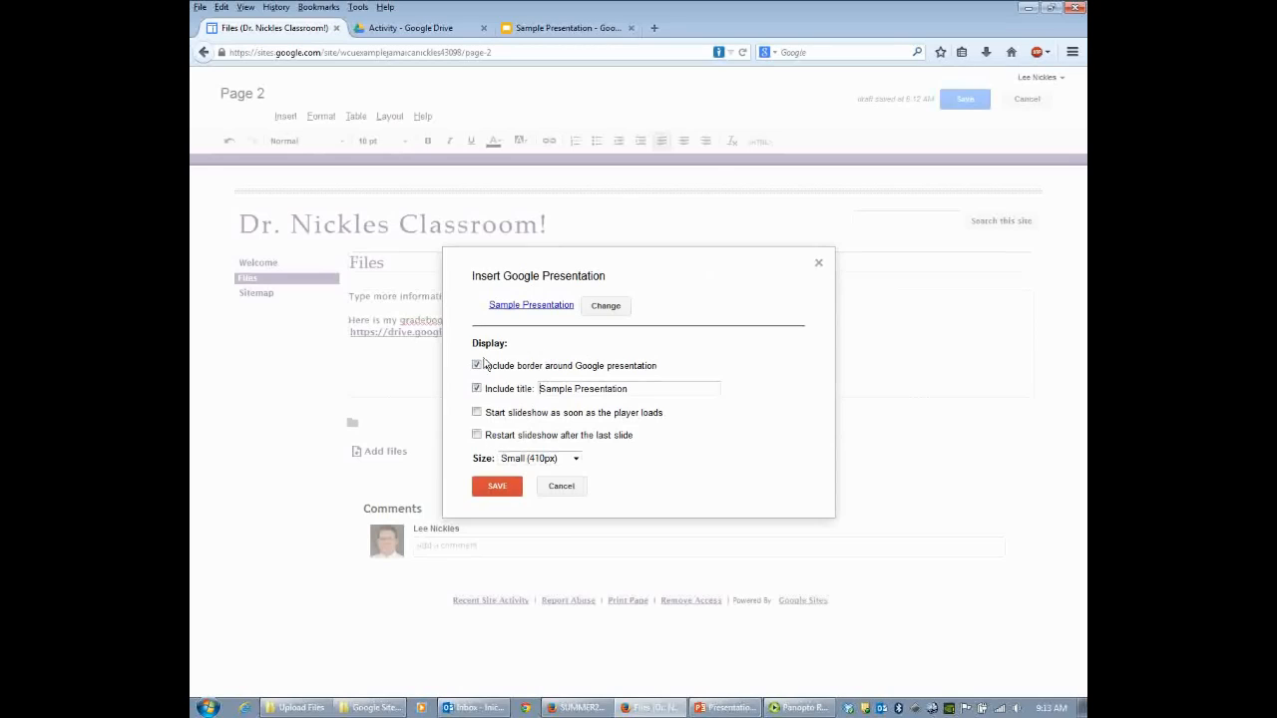
Set the presentation's display size to Medium (555px) and insert it into the Files page below the gradebook link
click(648, 391)
click(582, 465)
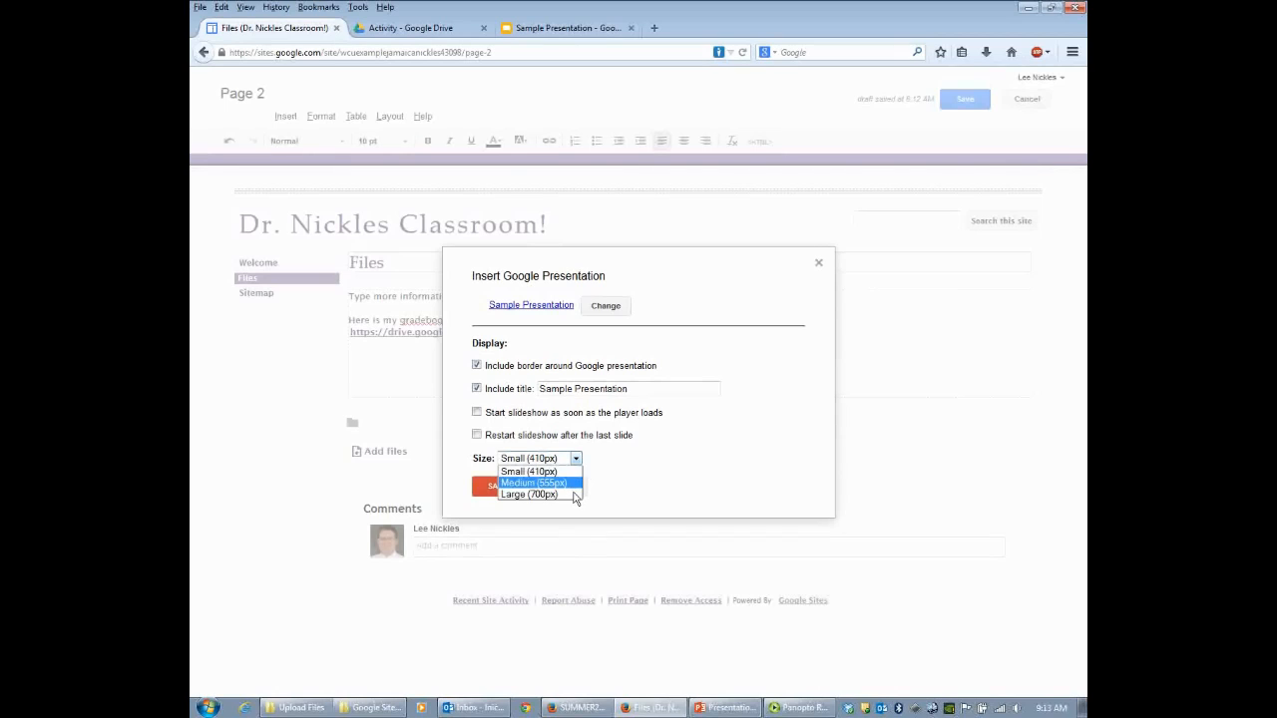
click(574, 487)
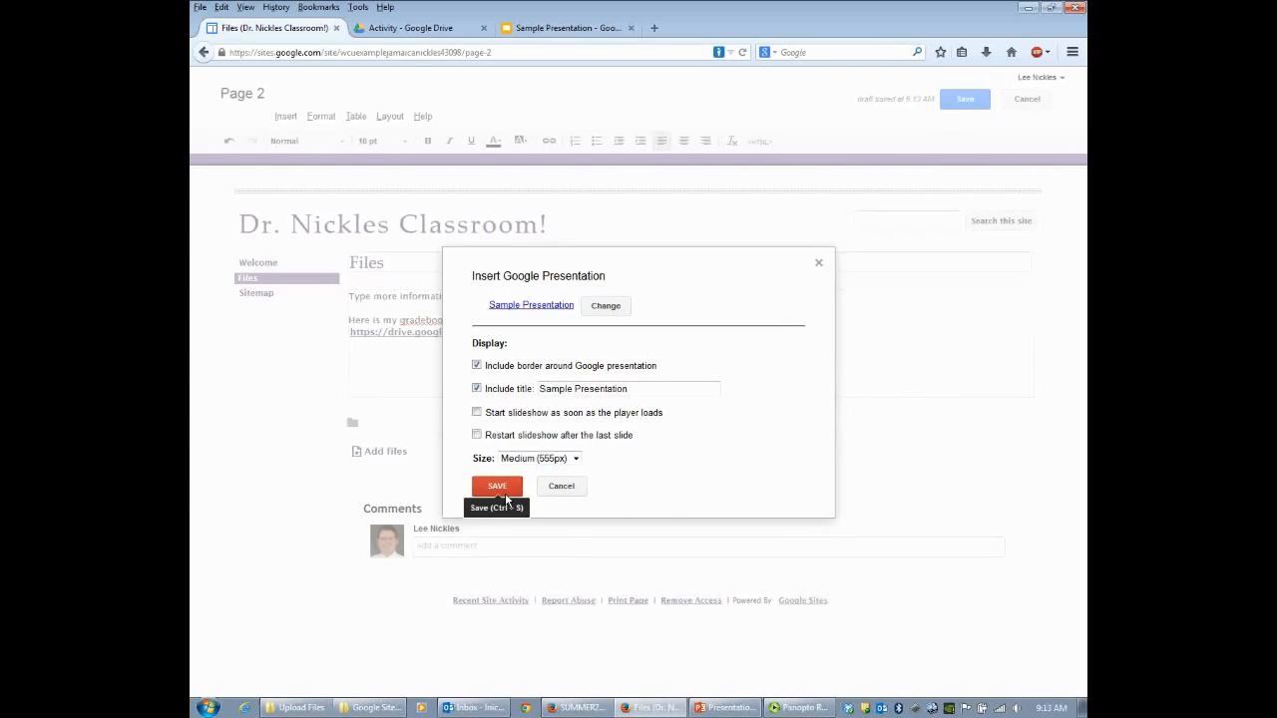
click(576, 459)
click(586, 472)
click(498, 487)
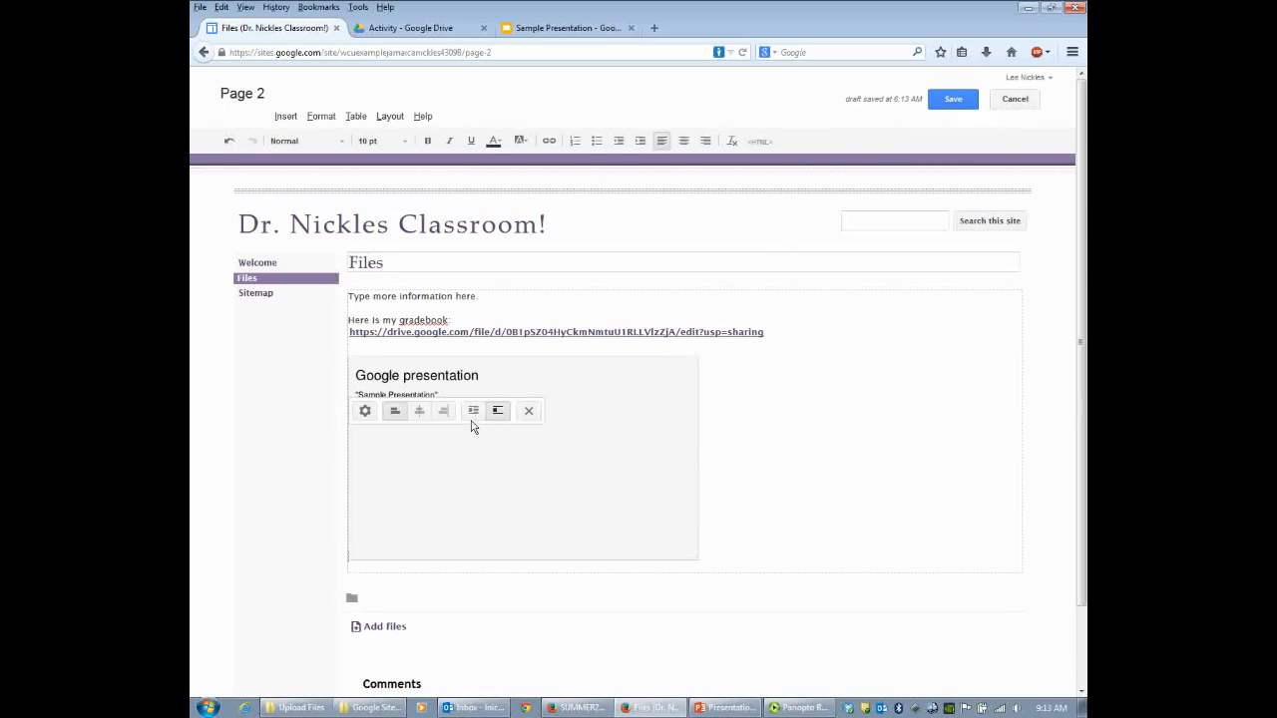
Check the display properties of the inserted presentation and close them without changes
click(367, 414)
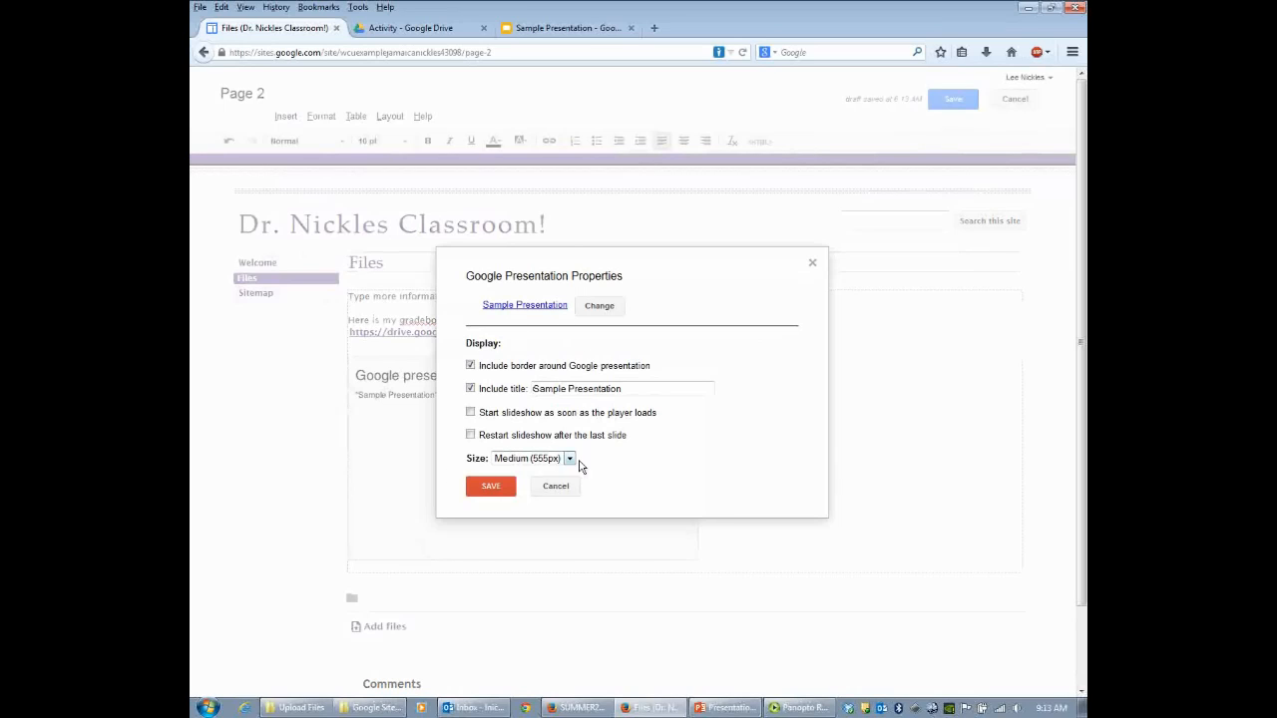
click(563, 493)
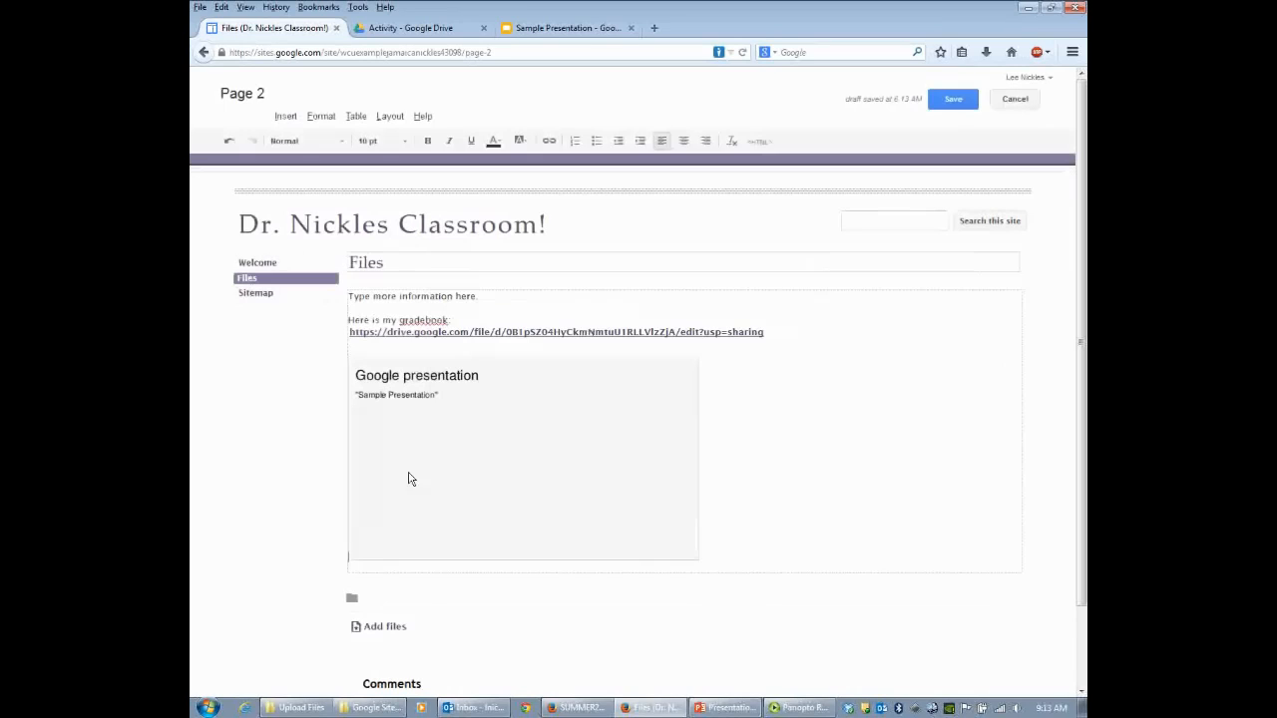
click(617, 529)
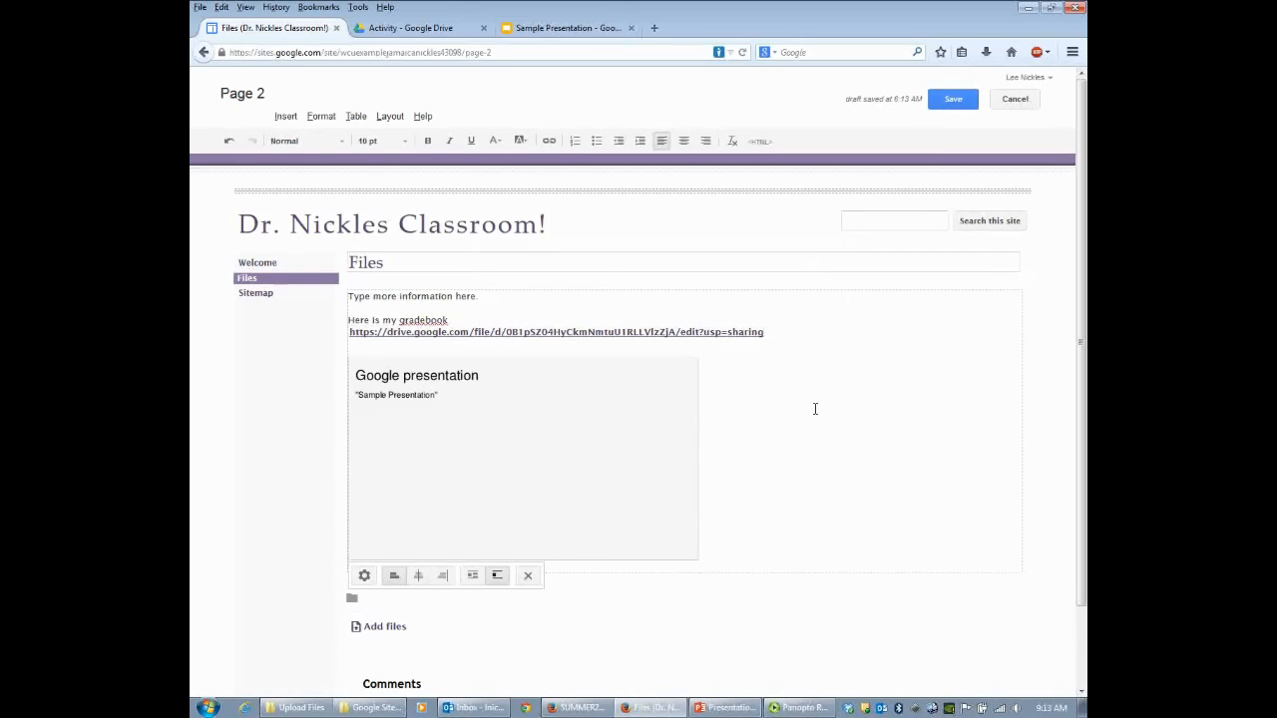
Save the Files page and step forward and back through the slides of the embedded presentation
click(953, 100)
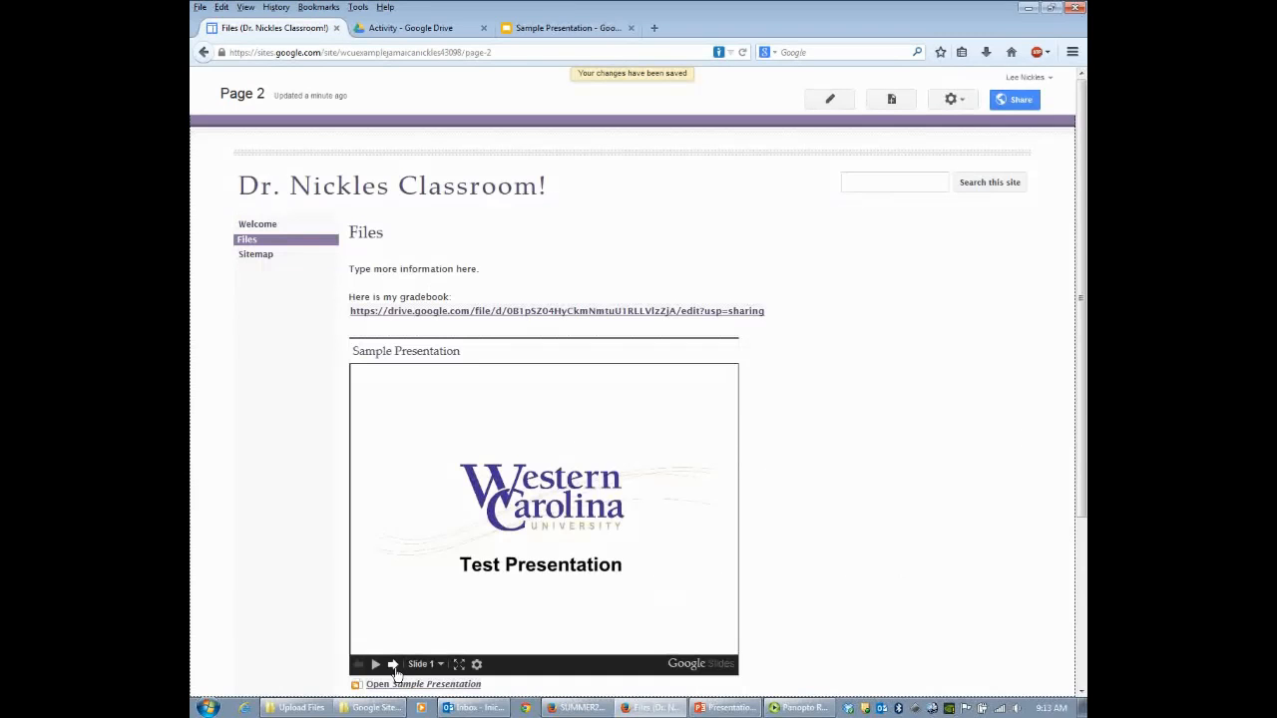
click(393, 665)
click(400, 673)
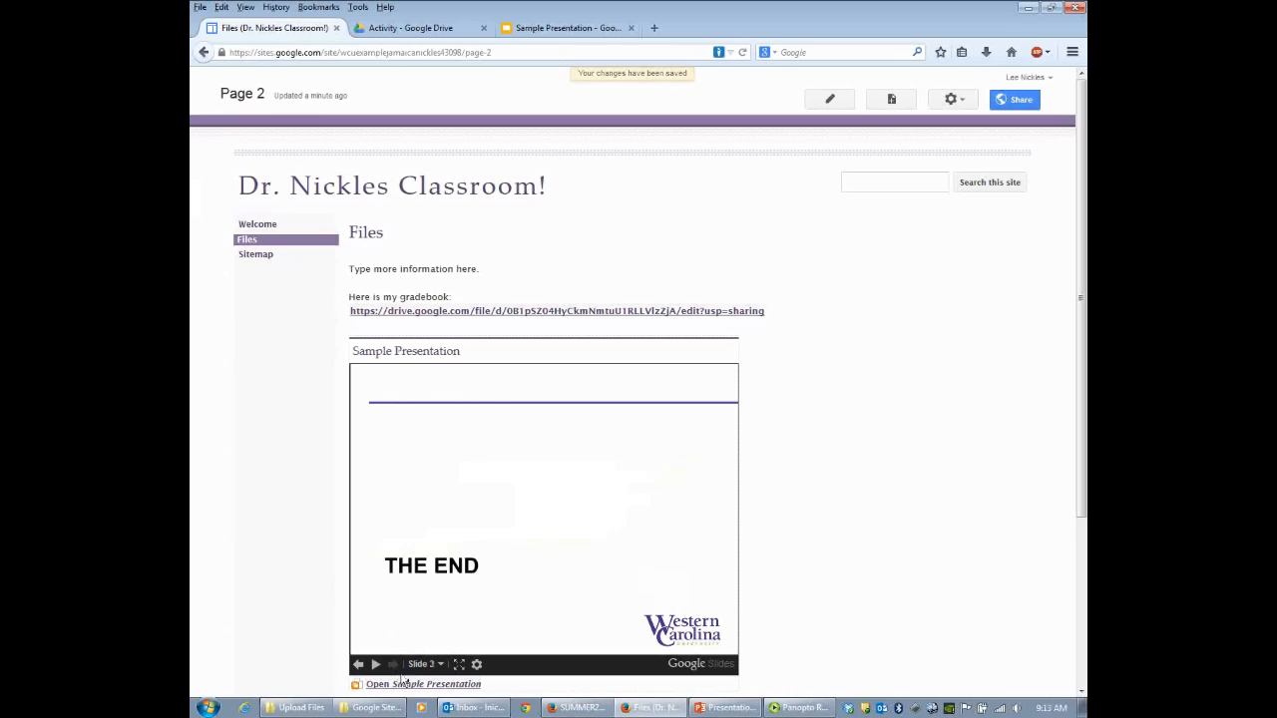
click(364, 674)
click(366, 675)
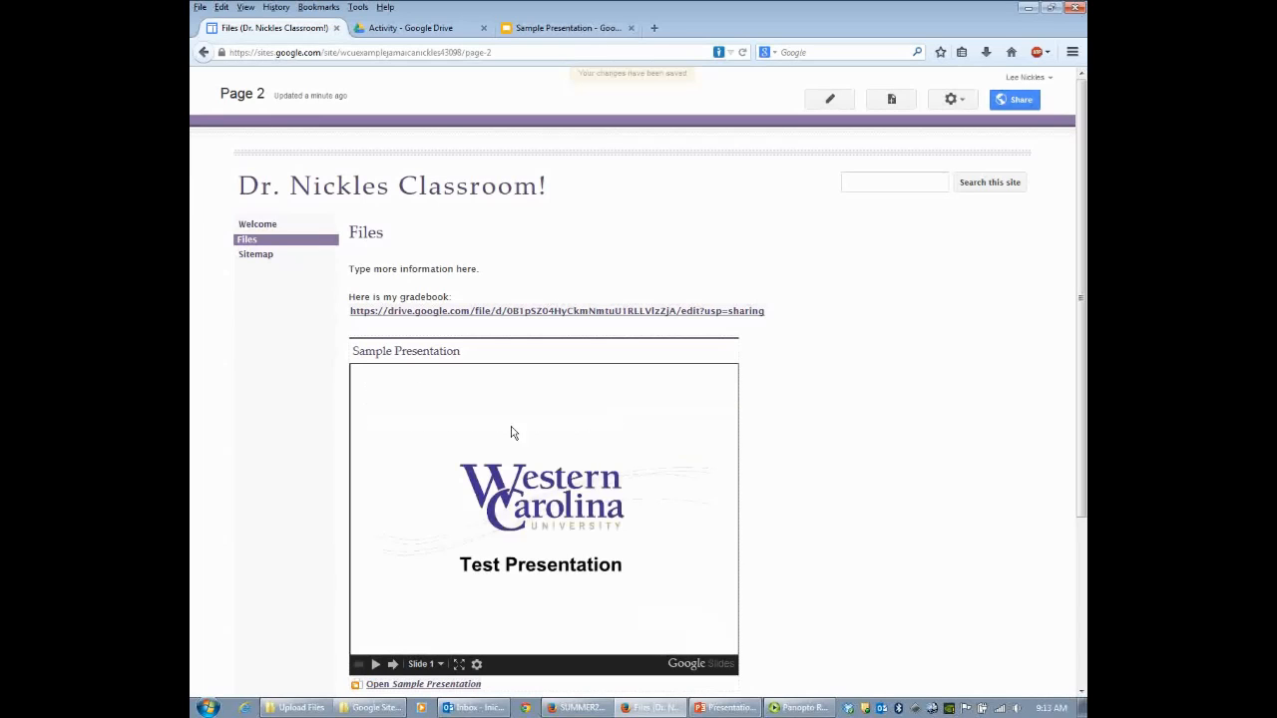